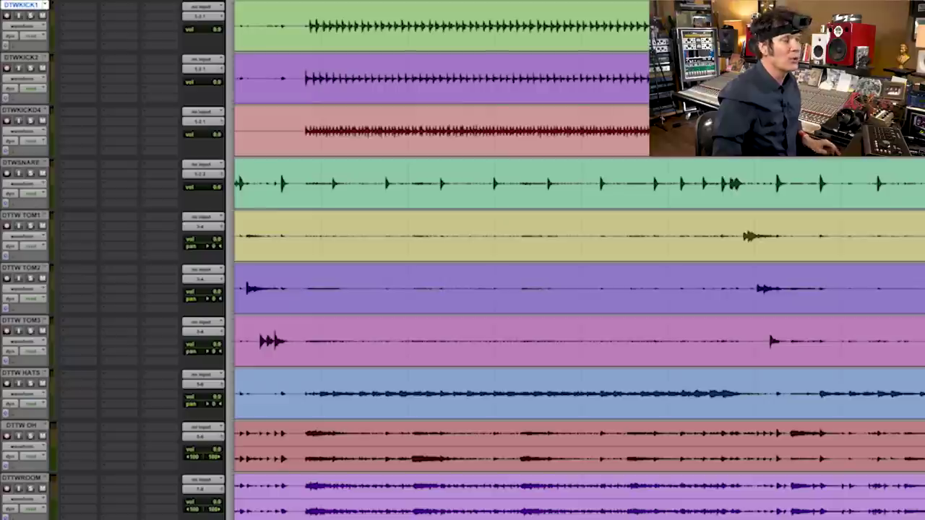
Step: Select the fast kick passage across the three kick tracks and compare their waveform alignment at successive hits
click(469, 26)
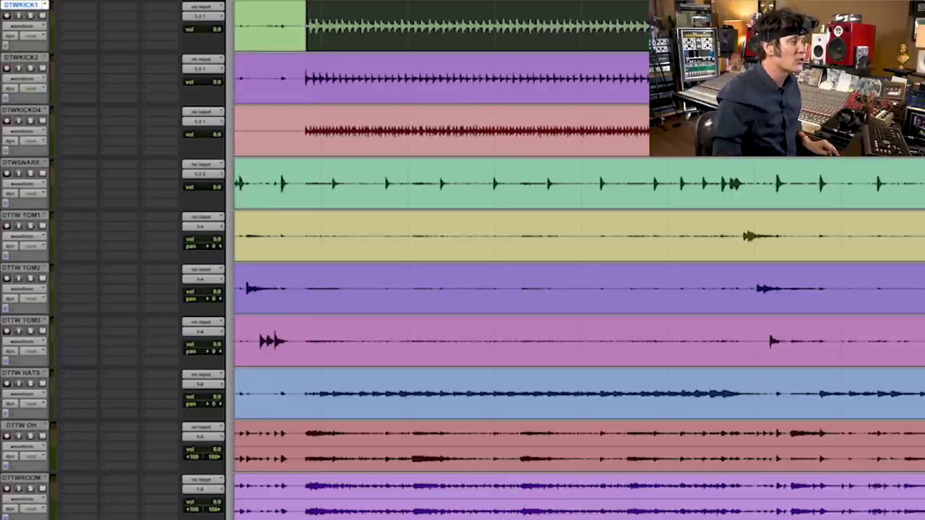
key(ctrl+])
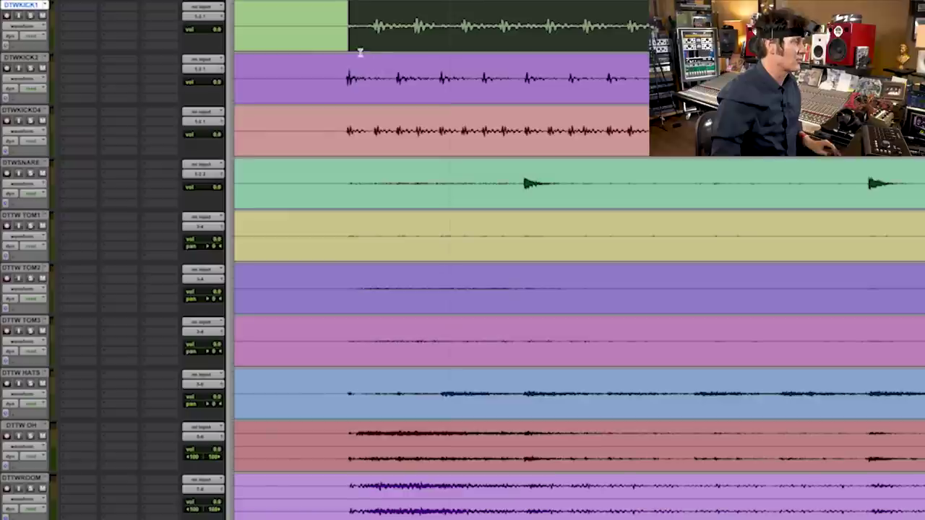
shift+click(348, 82)
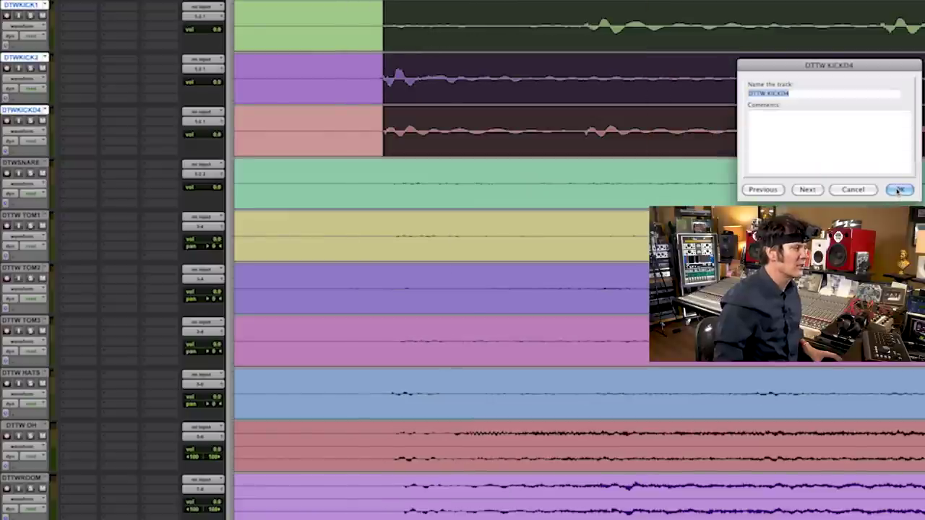
click(899, 189)
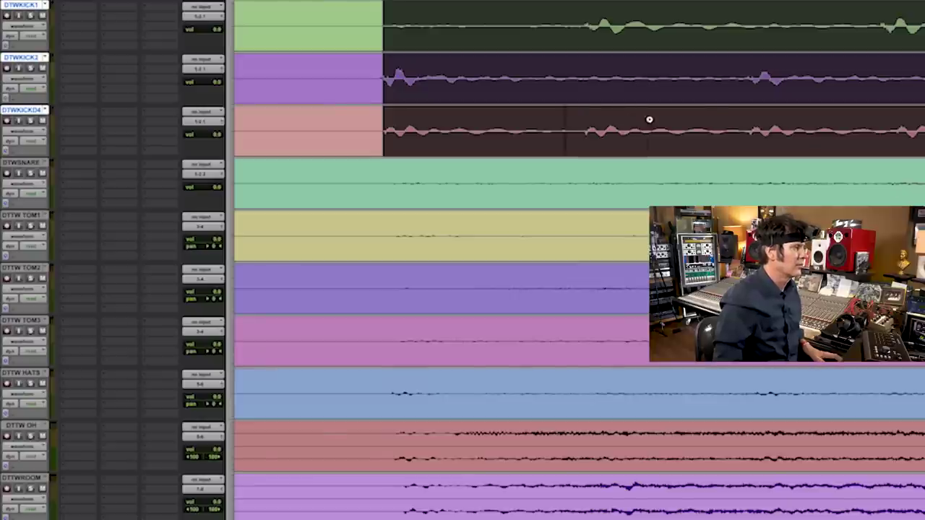
key(e)
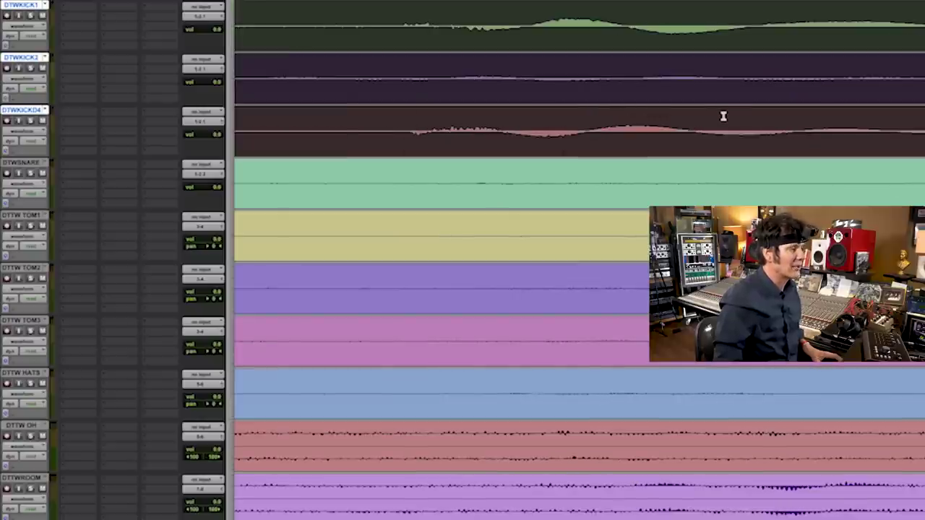
key(e)
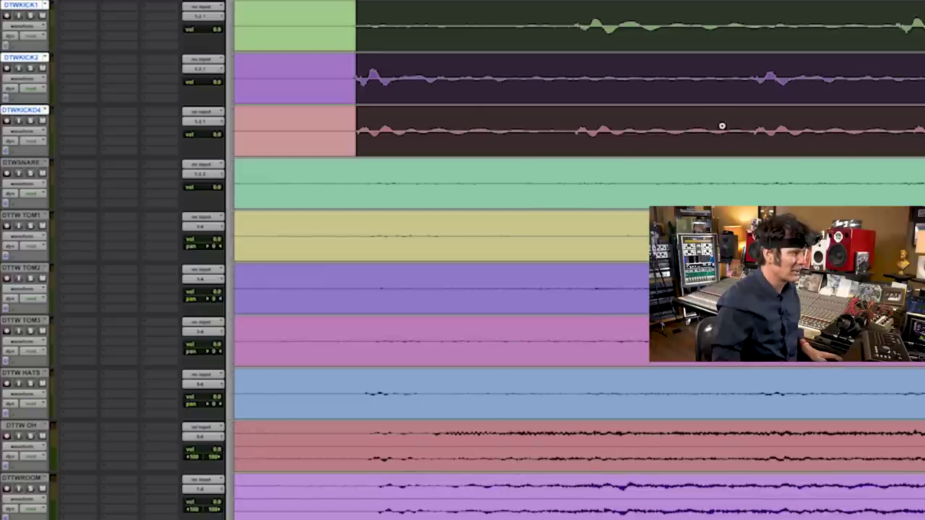
key(e)
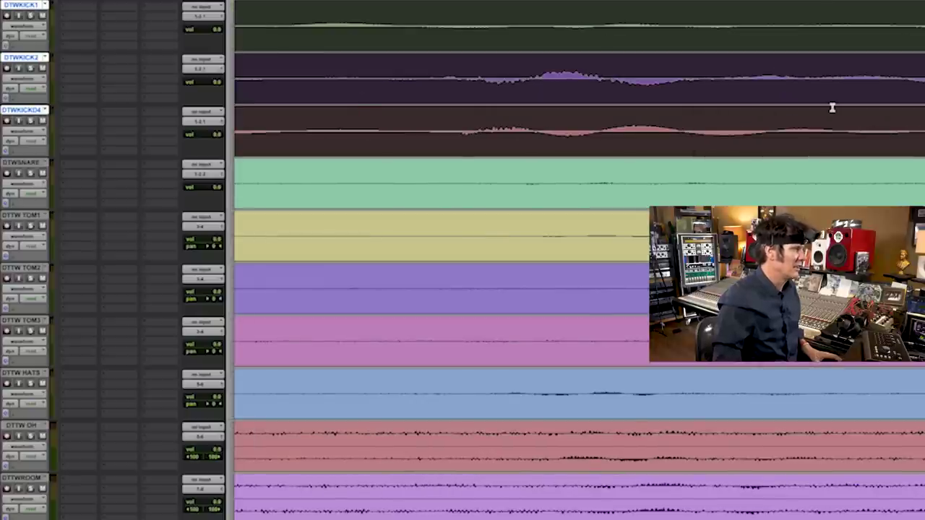
key(e)
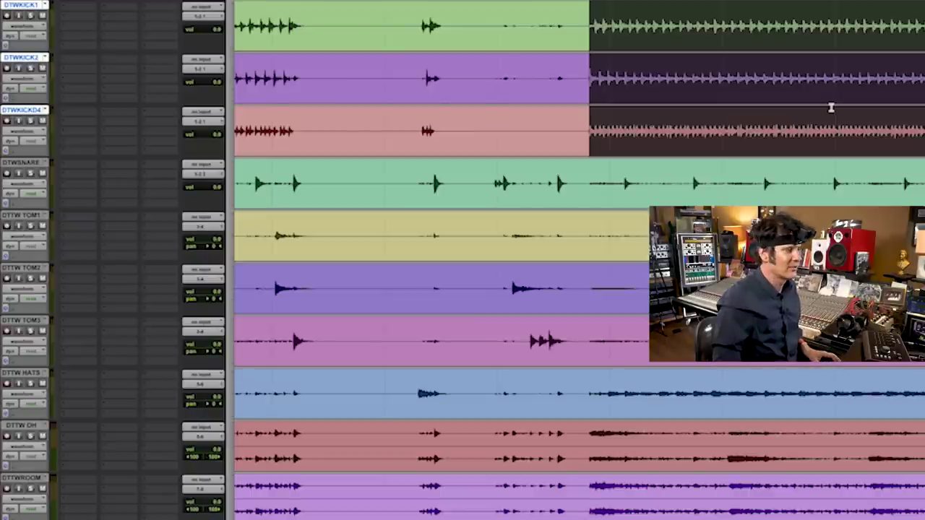
Step: Insert a mono Trim plug-in on the third kick track (DTTW KICKD4) and invert its phase
click(75, 115)
mouse_move(81, 130)
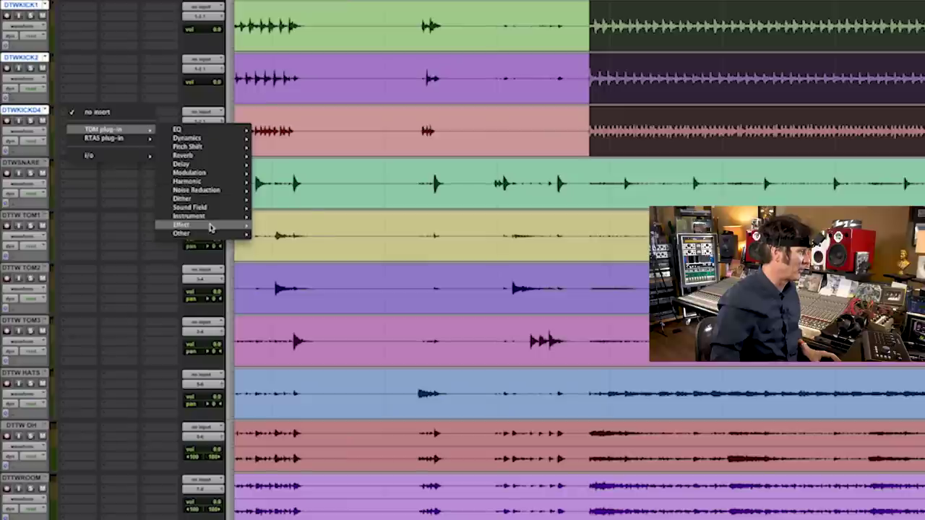
mouse_move(204, 233)
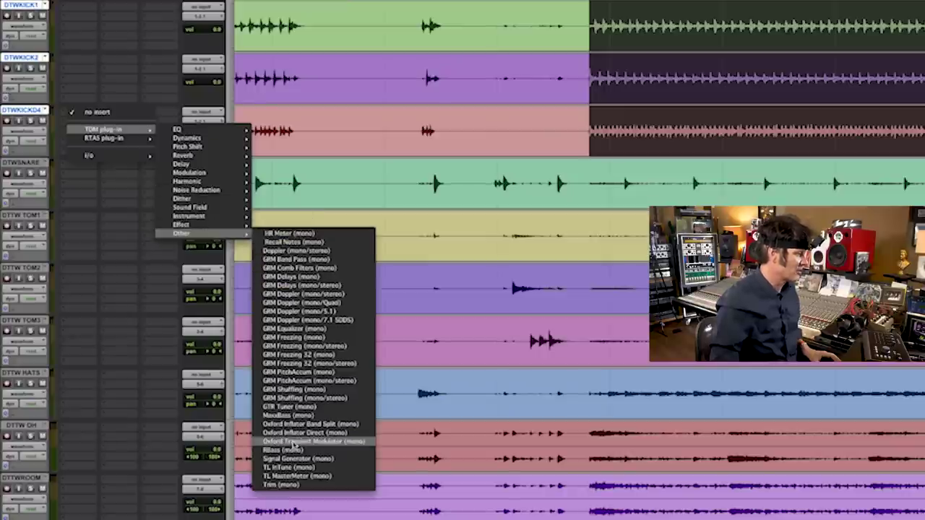
click(282, 484)
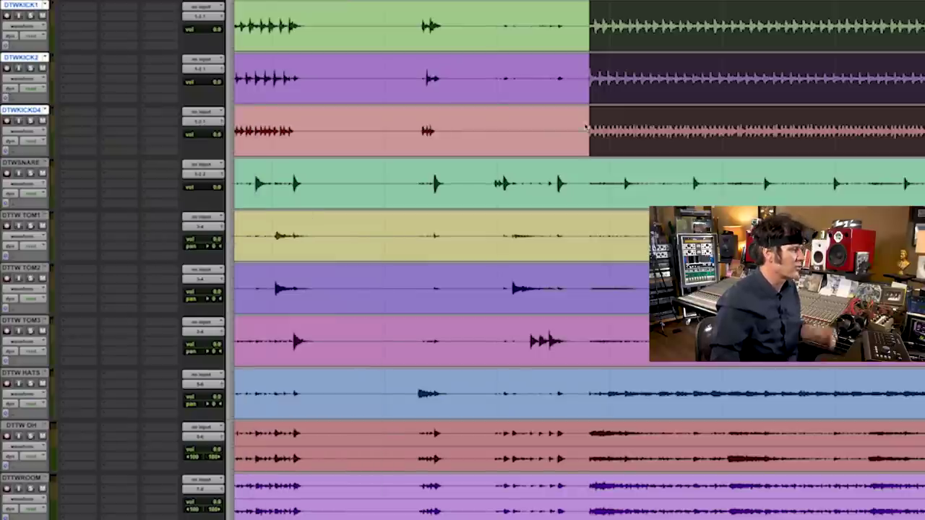
drag(853, 414, 569, 121)
click(712, 169)
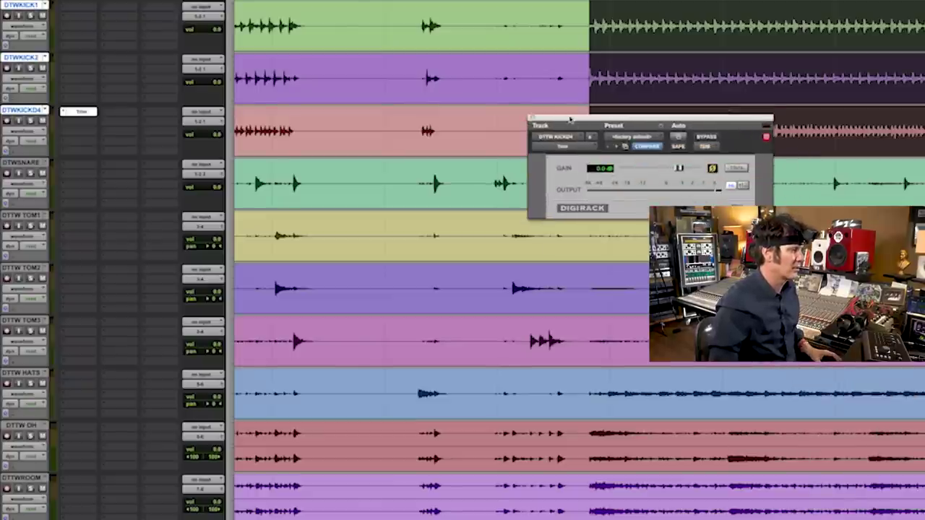
click(532, 118)
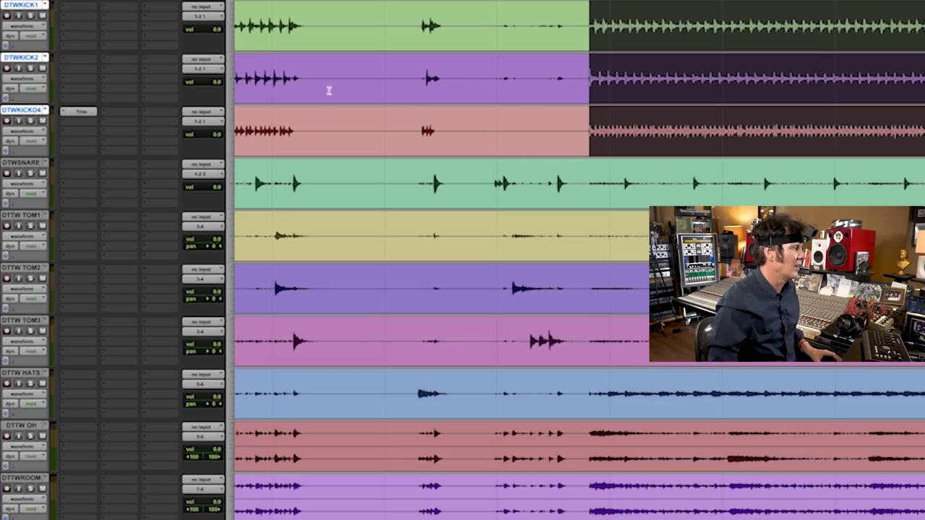
Step: Audition the start of the fast kick passage with the first and second kick tracks soloed in turn
click(29, 16)
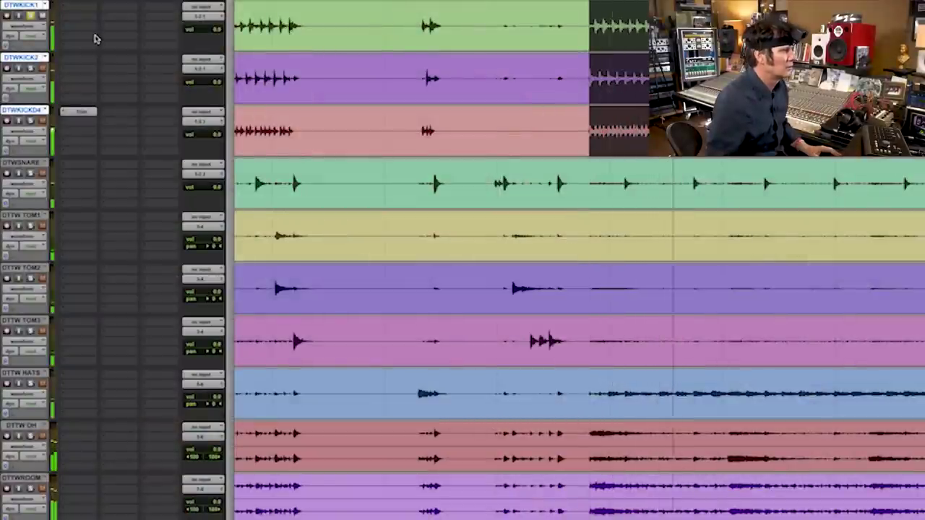
click(30, 67)
key(space)
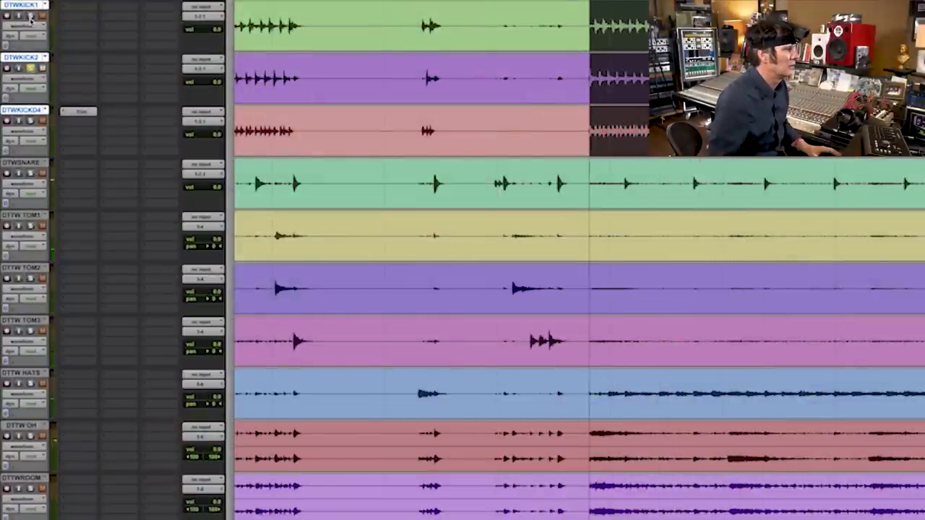
key(space)
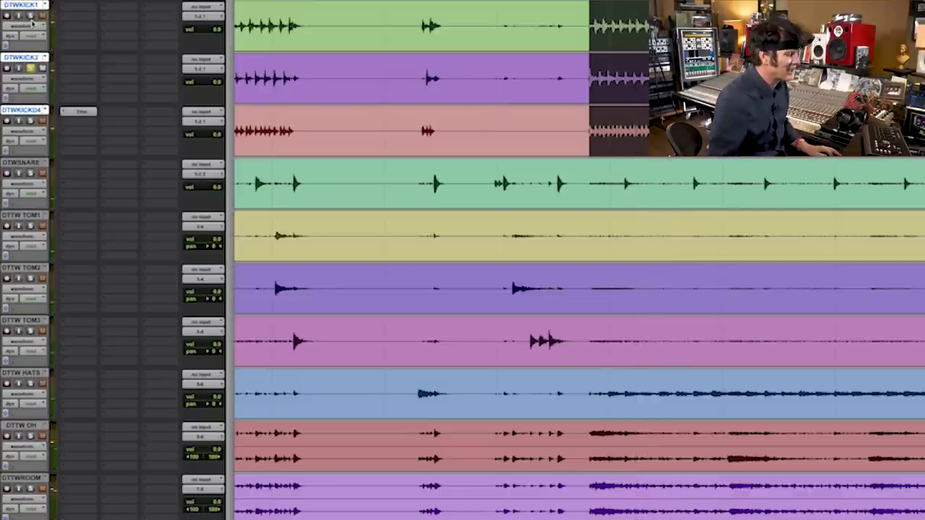
key(space)
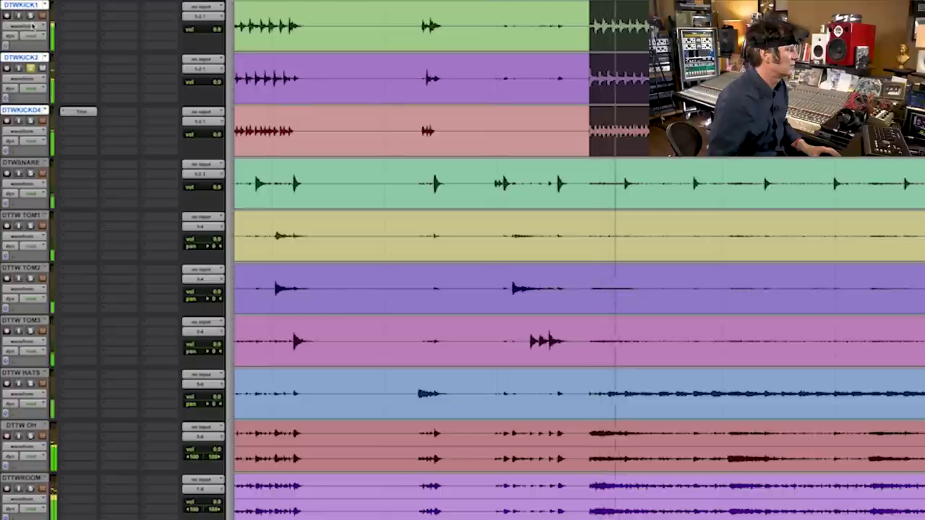
click(31, 15)
key(space)
click(545, 34)
scroll(545, 35, right, 3)
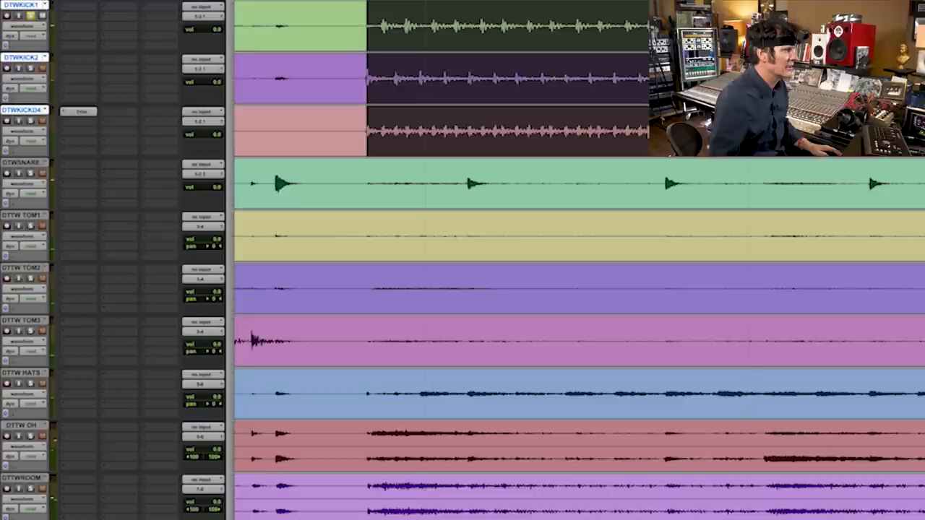
key(space)
key(ctrl+])
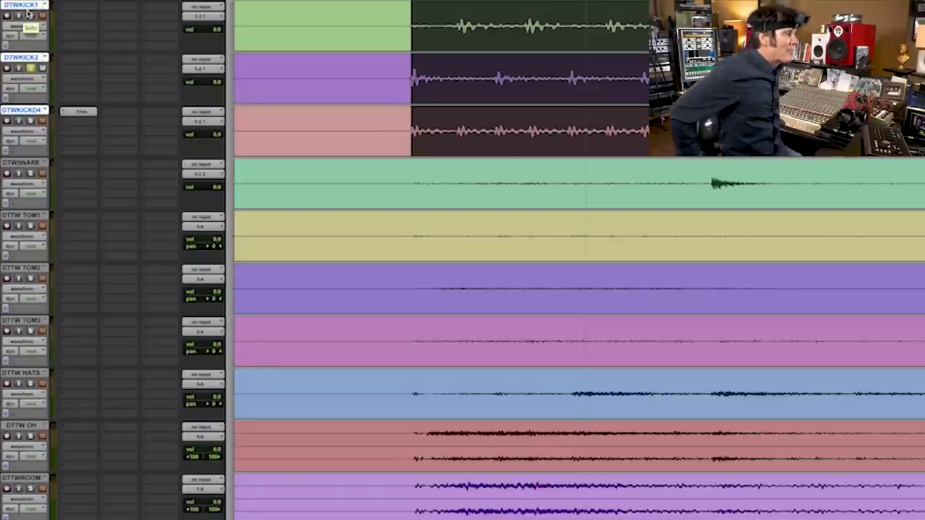
Step: Insert a mono REQ 2 equalizer on the second kick track
click(74, 63)
mouse_move(103, 76)
mouse_move(177, 76)
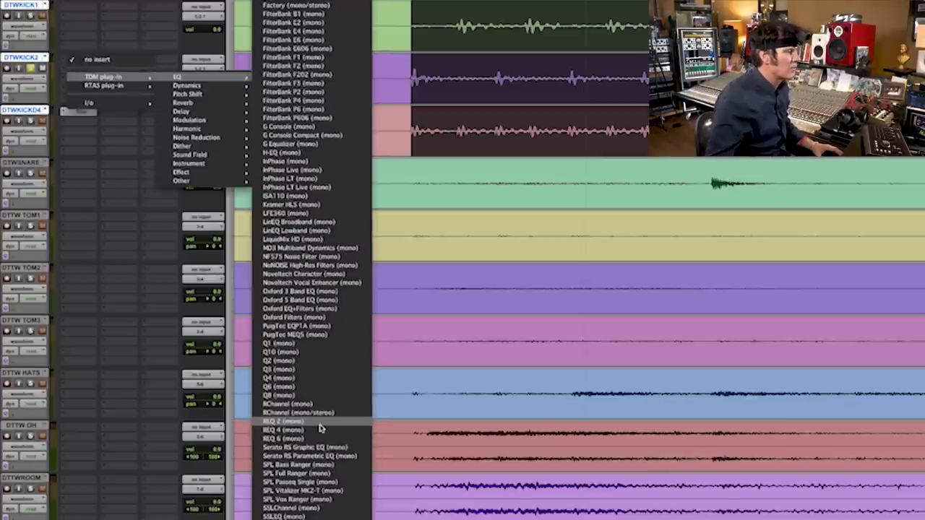
click(489, 68)
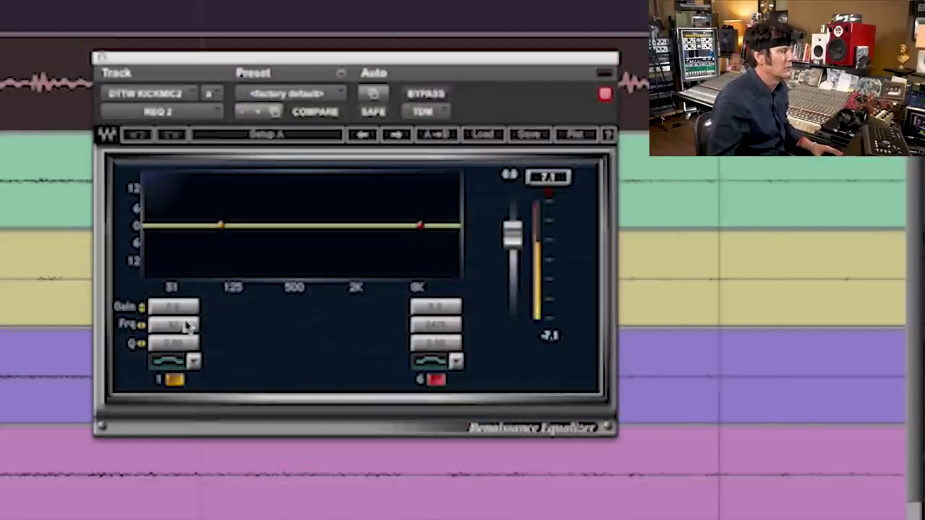
Step: Boost REQ 2's low band between 31 and 125 Hz and compare the result against bypass
drag(186, 309, 186, 339)
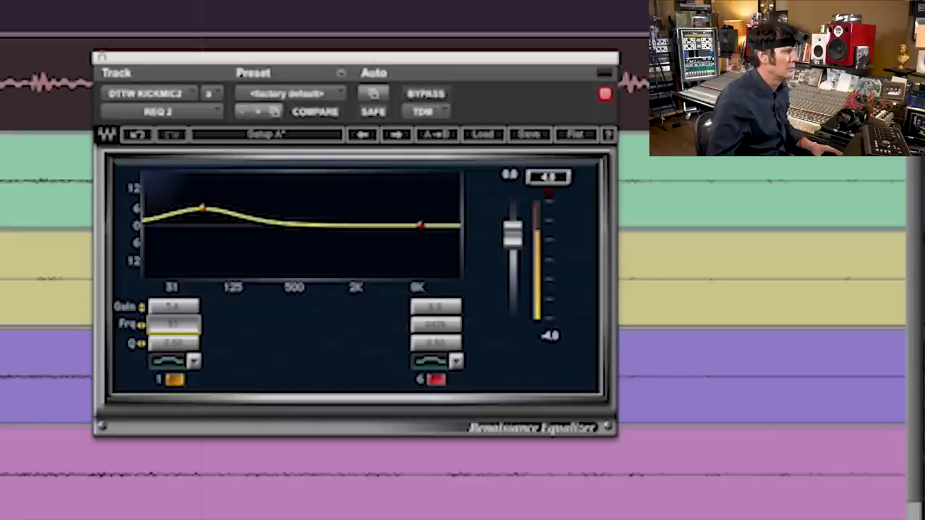
click(426, 97)
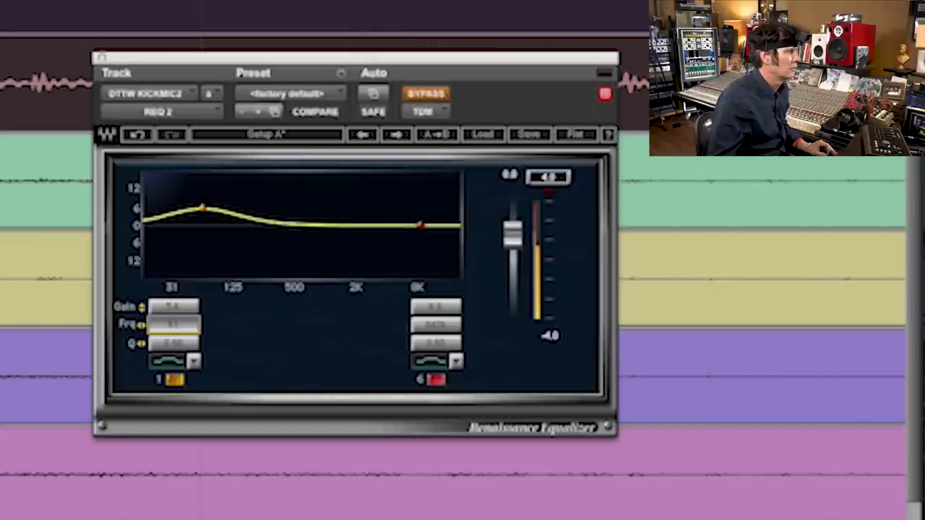
click(426, 97)
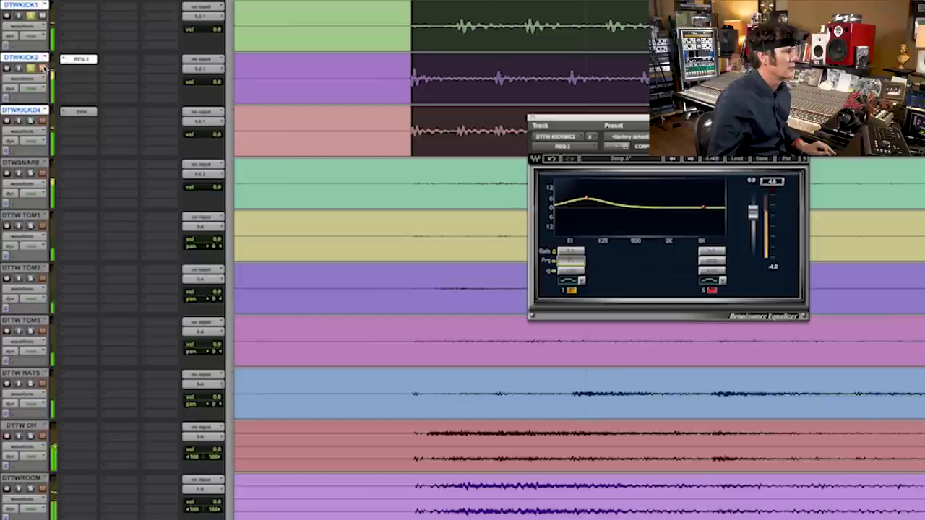
Step: Solo the third kick along with the other two, compare the blend with it muted, and set REQ 2's output to -1.5
click(30, 121)
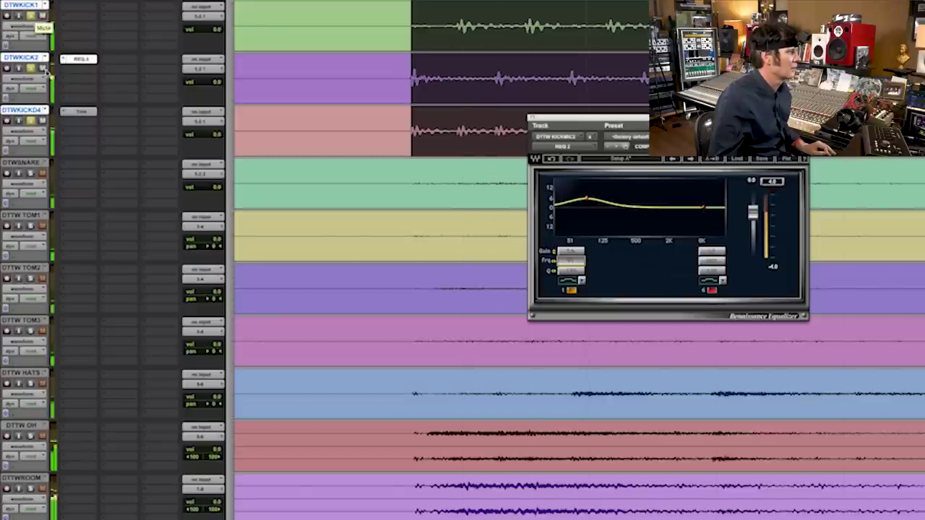
click(42, 121)
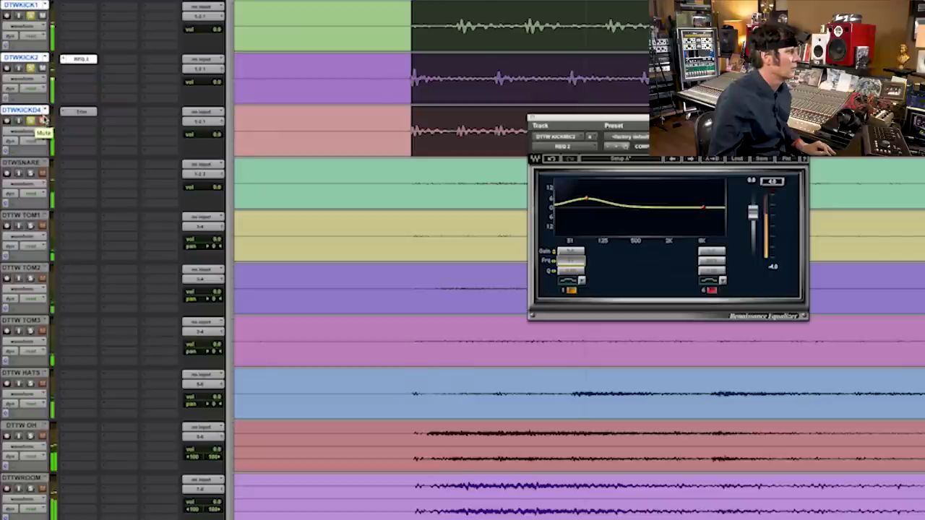
click(85, 62)
click(85, 62)
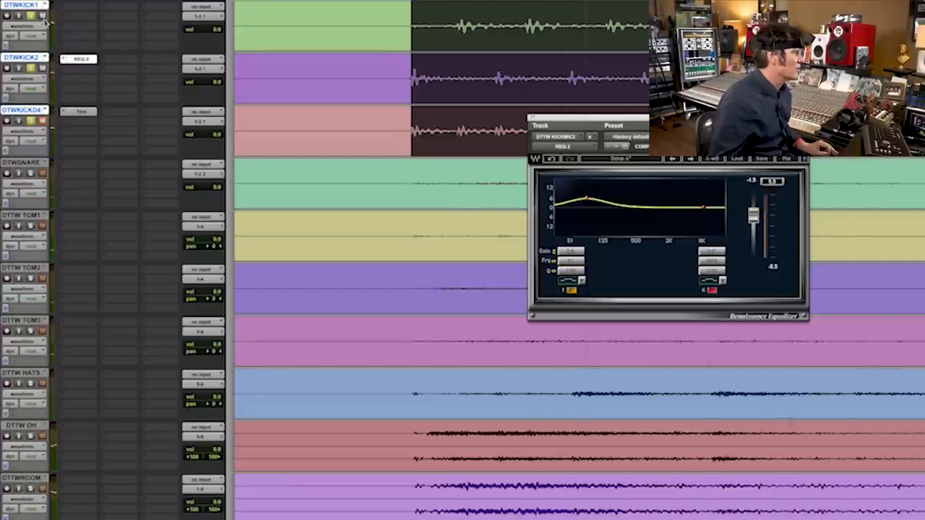
Step: Insert the SPL Transient Designer after REQ 2 on the second kick track, raising its sustain and slightly raising its attack
click(78, 60)
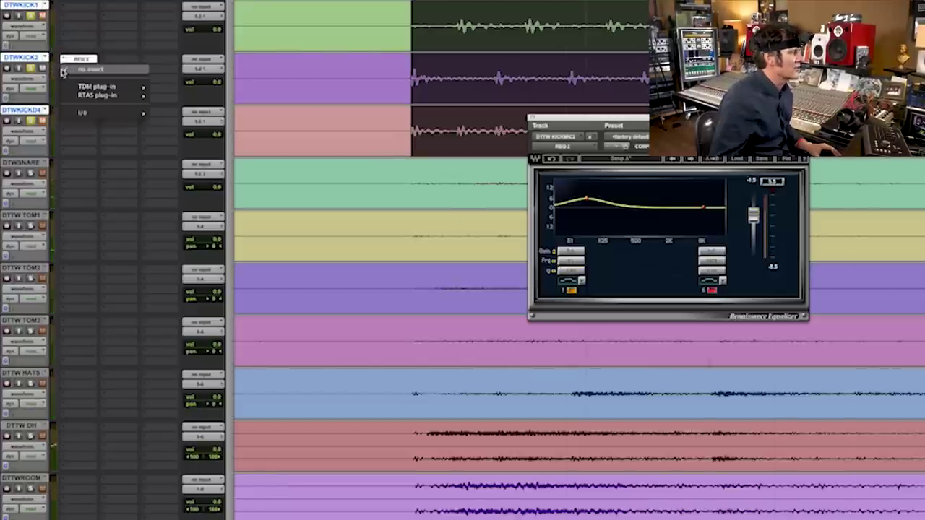
click(101, 87)
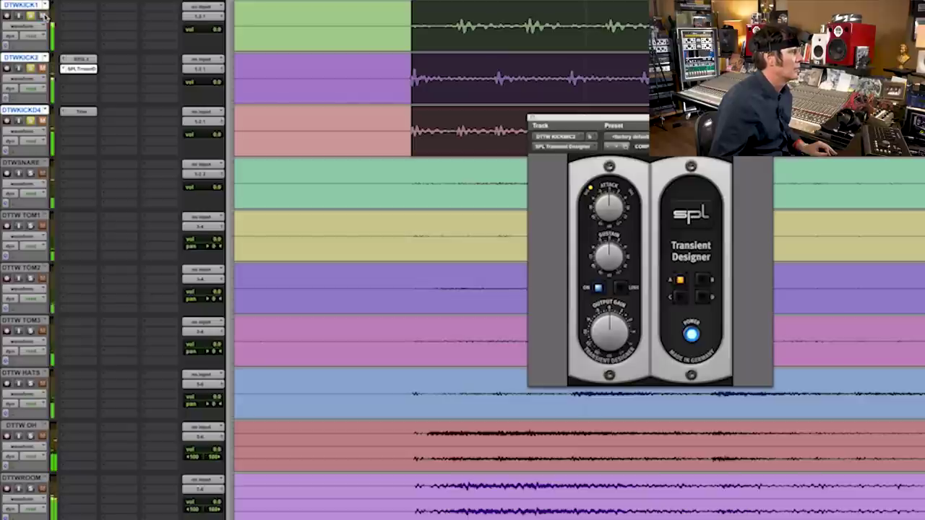
drag(606, 263, 615, 237)
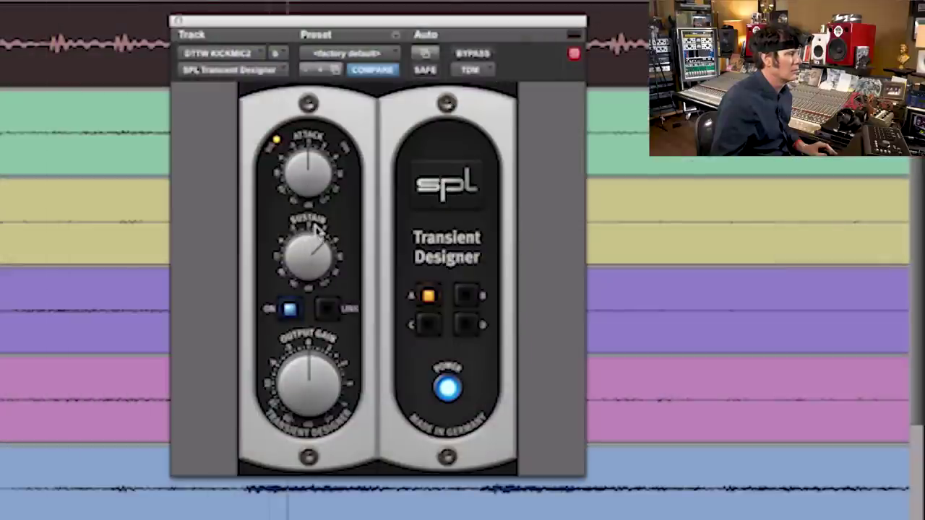
drag(316, 228, 316, 223)
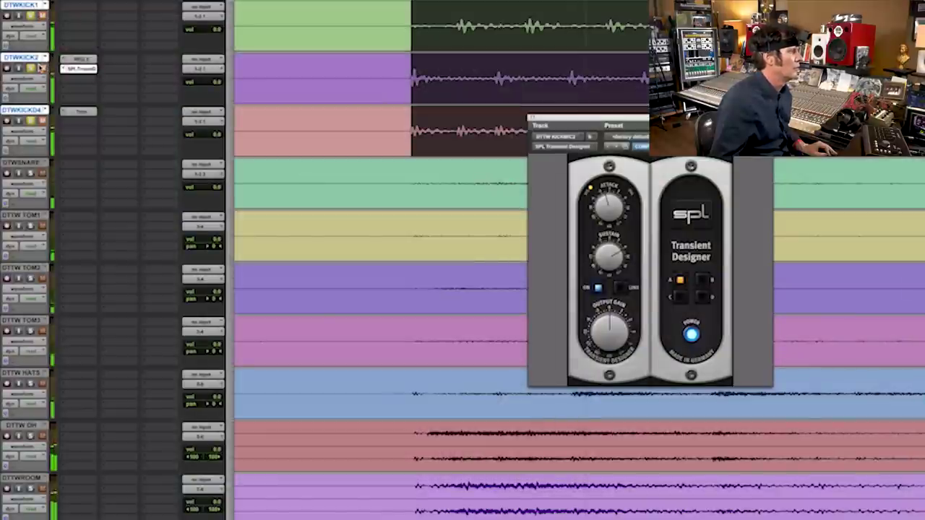
key(space)
mouse_move(619, 189)
mouse_down()
mouse_move(611, 156)
mouse_move(602, 194)
mouse_up()
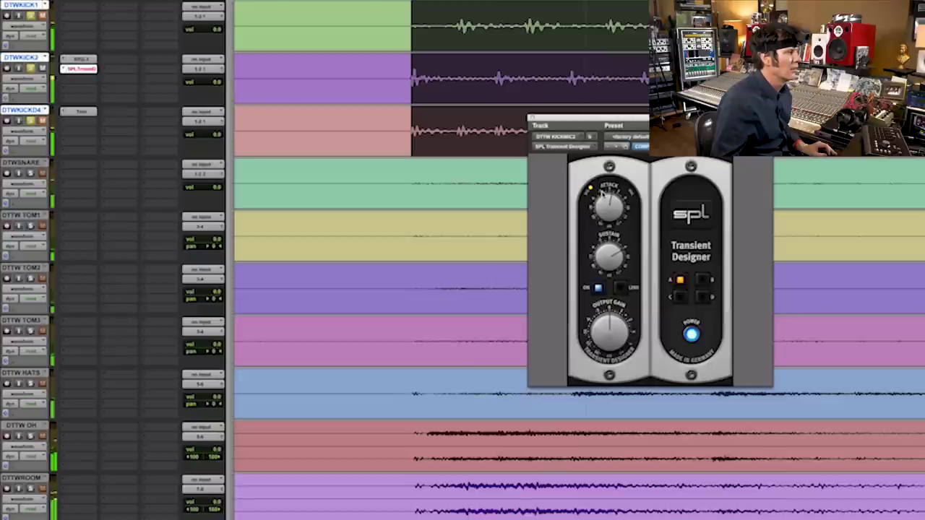
Step: Boost REQ 2's upper band between 2 and 8 kHz on the second kick and compare the sound with the Transient Designer toggled
click(78, 58)
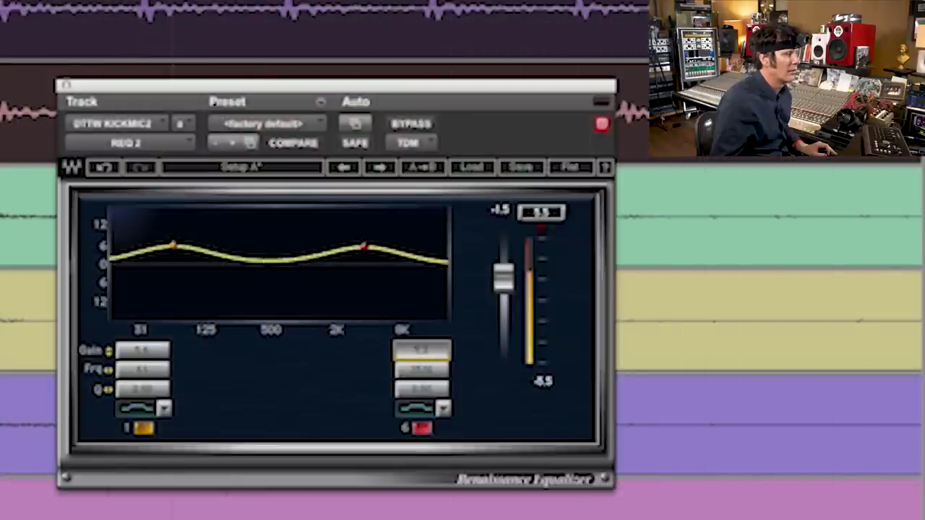
drag(425, 361, 425, 356)
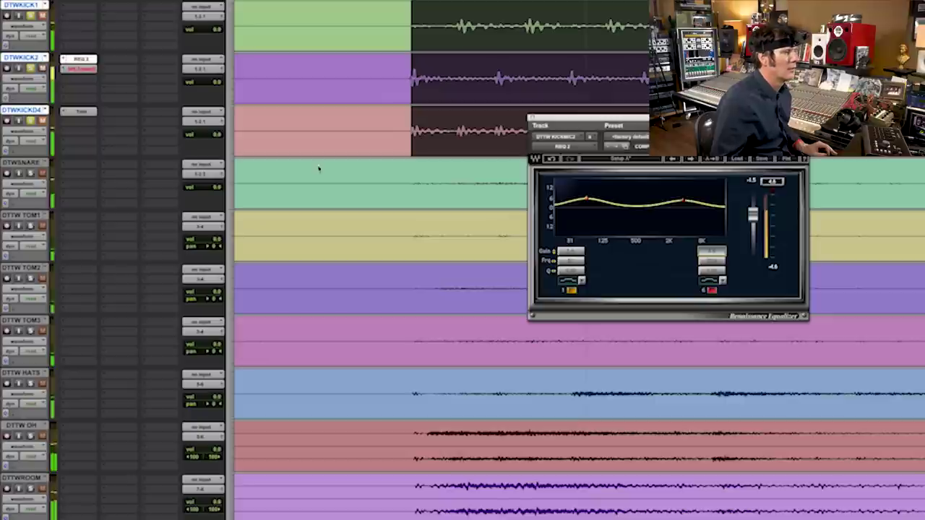
click(81, 71)
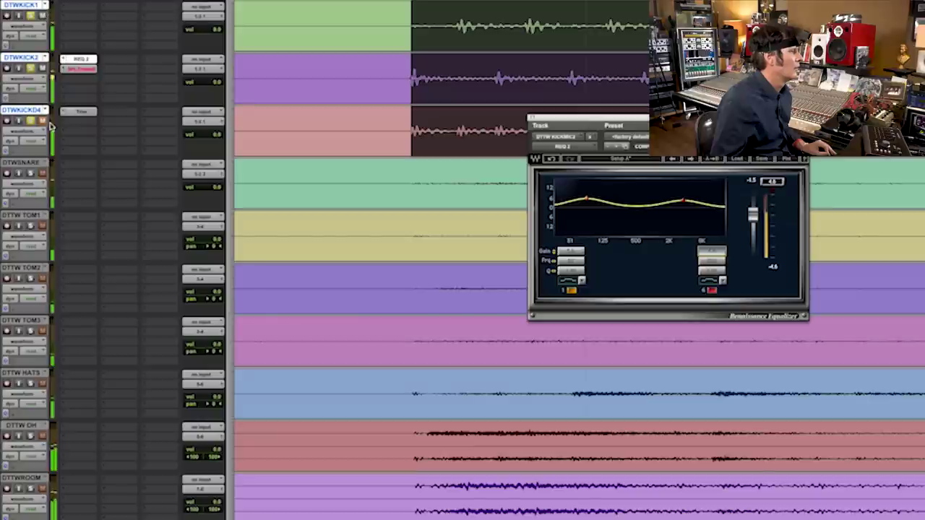
Step: Lower the third kick track's volume to -6.7 and close the second kick's REQ 2 window
click(219, 136)
drag(217, 139, 218, 142)
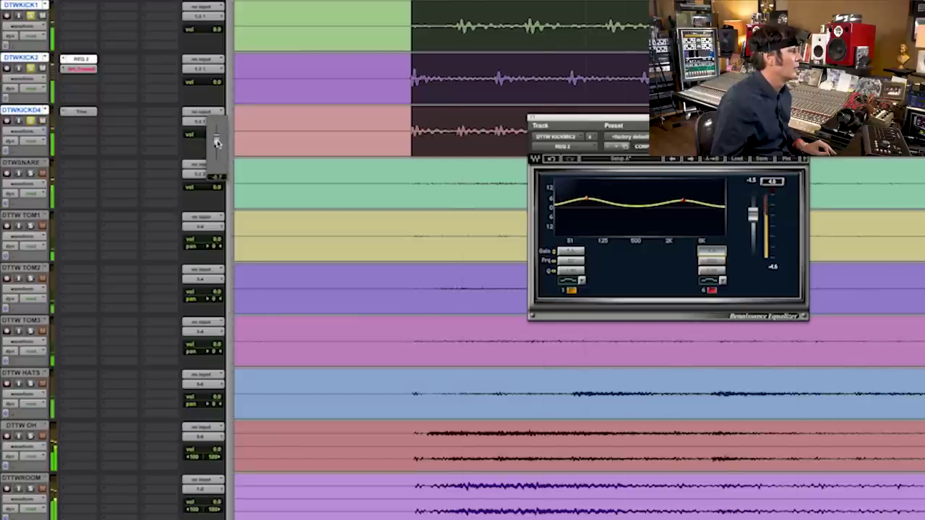
drag(217, 143, 218, 144)
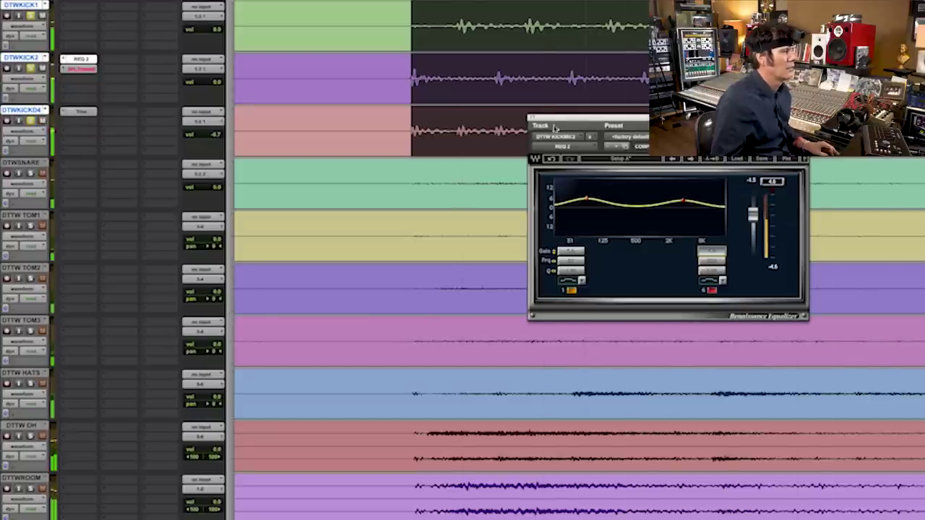
click(531, 118)
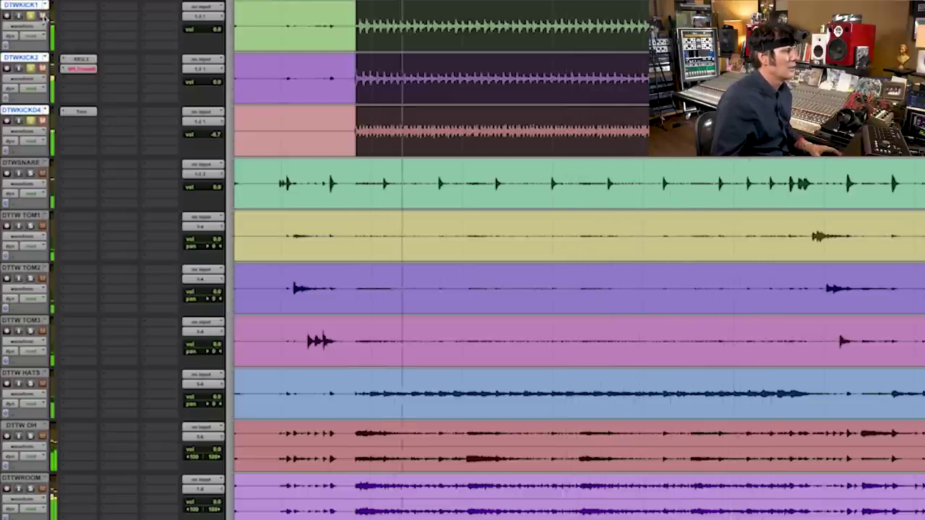
Step: Replace the REQ 2 insert on the second kick track with the mono REQ 4
click(64, 60)
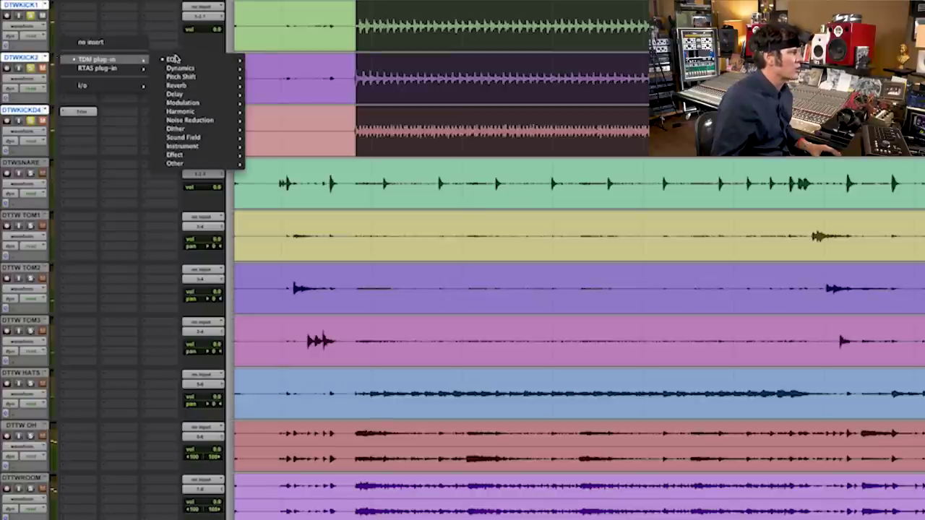
mouse_move(263, 88)
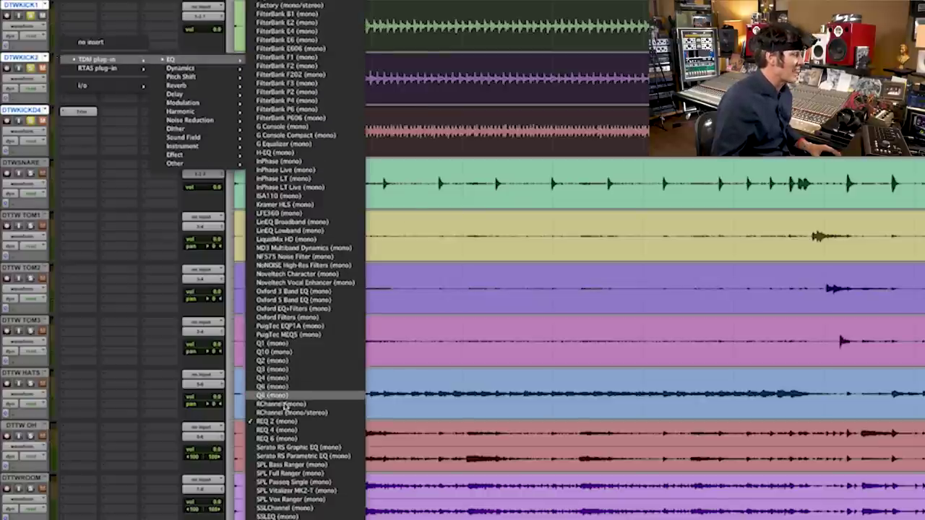
click(286, 431)
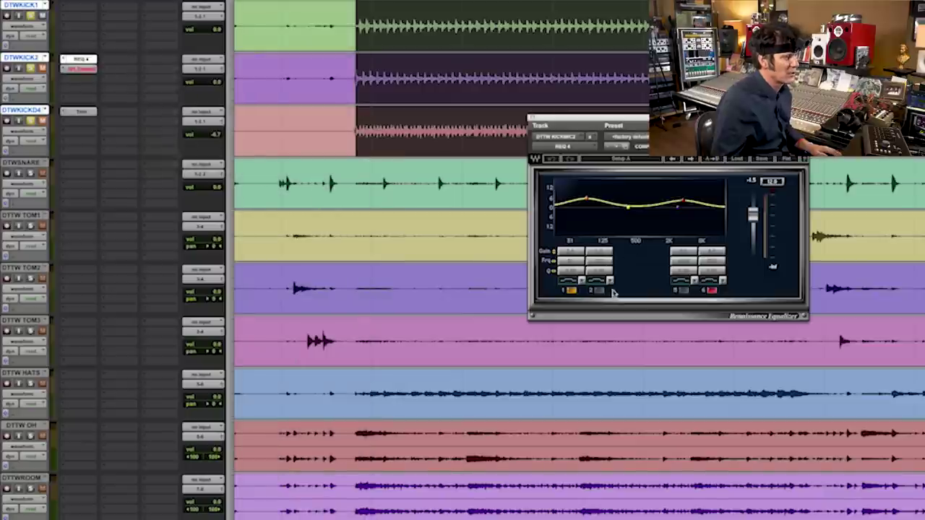
Step: Enable REQ 4's band 2 during playback, cut it by about 12 dB between 125 and 500 Hz, and adjust its Q
click(598, 290)
key(space)
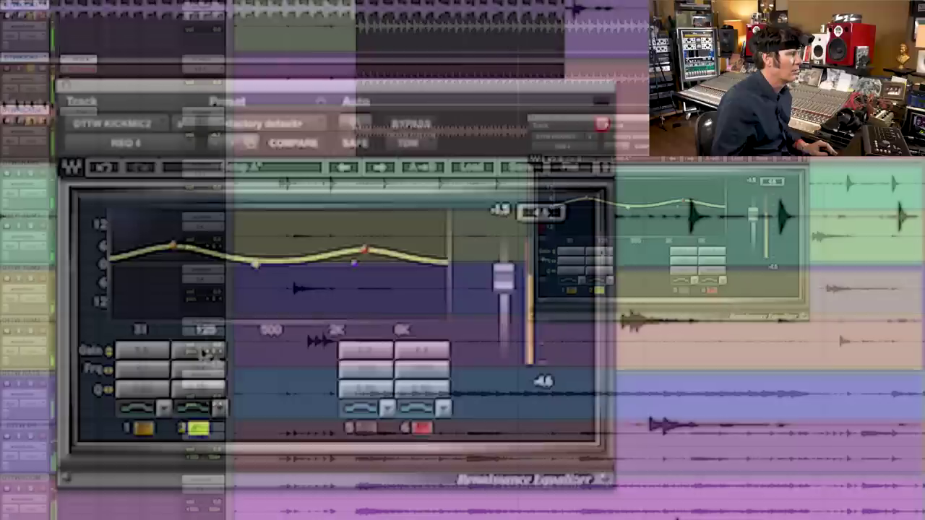
drag(627, 207, 628, 223)
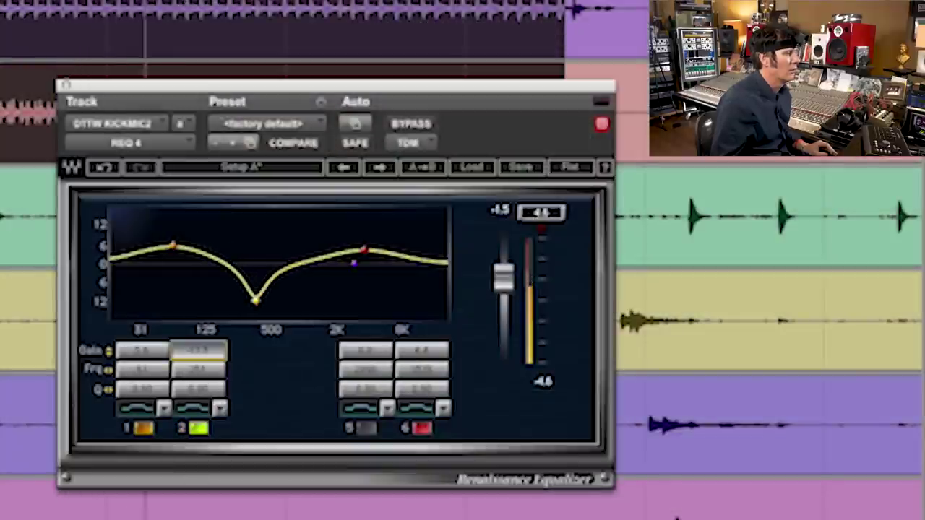
drag(217, 396, 219, 394)
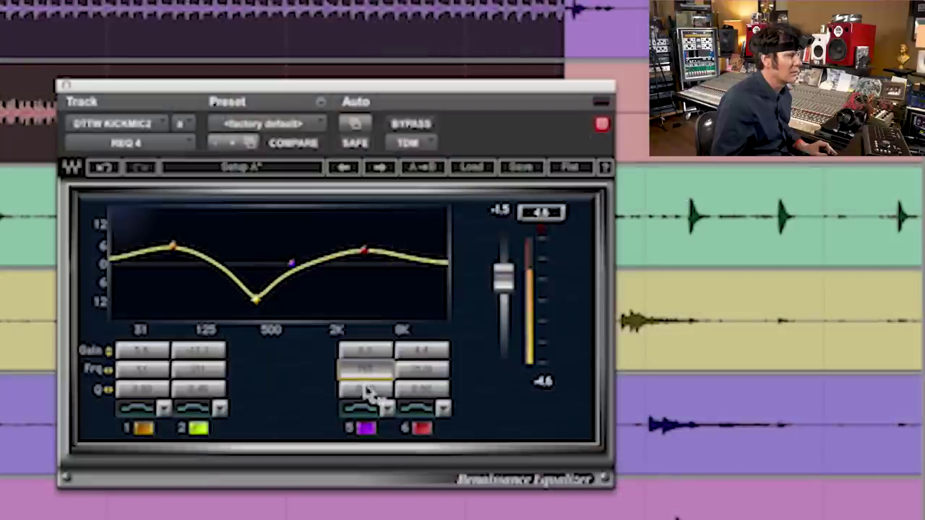
Step: Cut REQ 4's band 5 on the second kick around 1 kHz and widen its Q to smooth the midrange dip
click(365, 390)
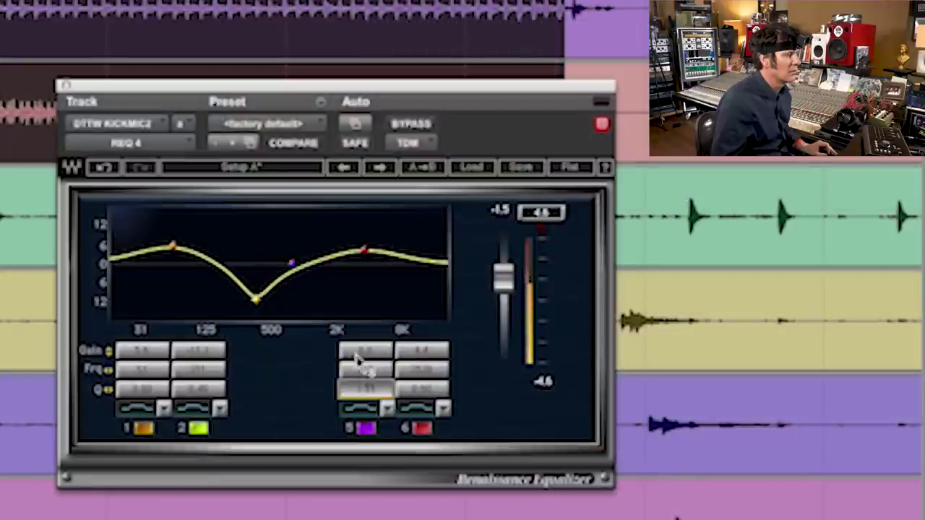
click(310, 359)
drag(377, 358, 373, 365)
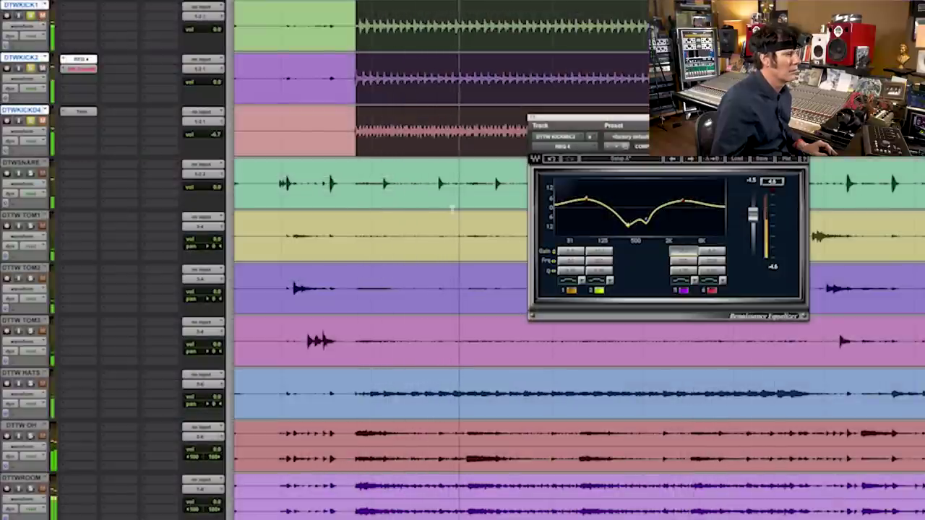
click(683, 260)
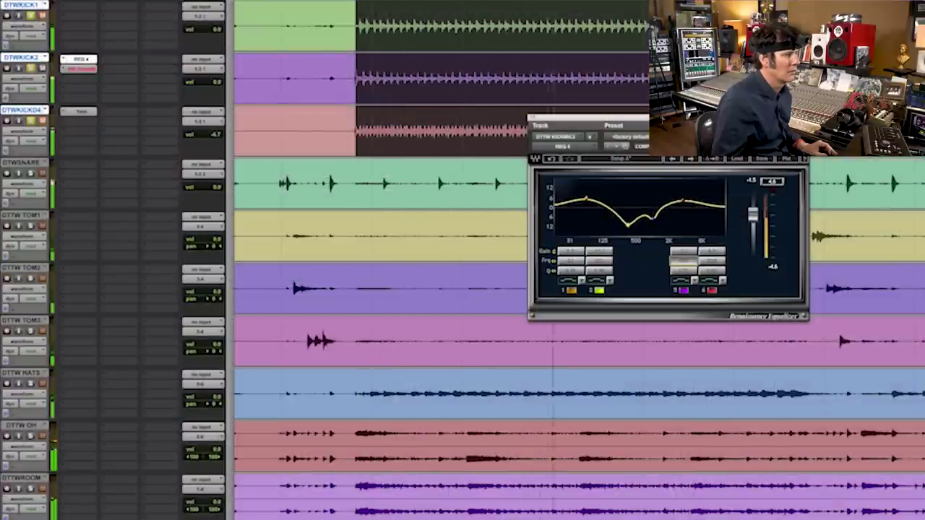
click(682, 270)
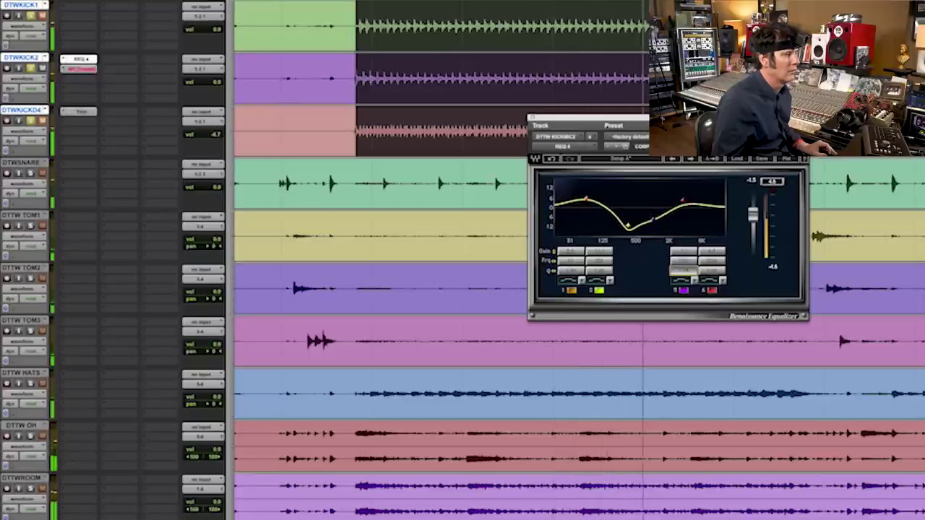
click(683, 279)
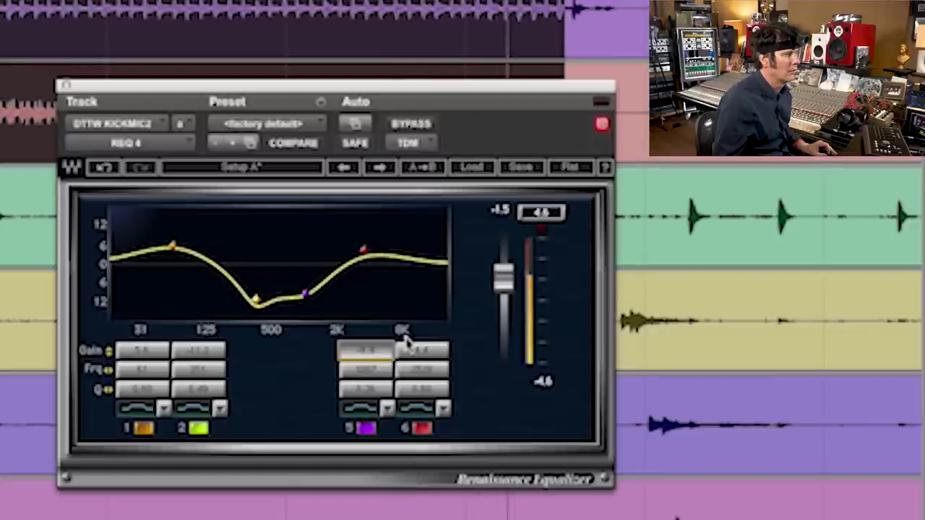
Step: Raise the gain of REQ 4's band 6 on the second kick, lower its frequency to about 2 kHz, and stop playback
drag(434, 361, 433, 343)
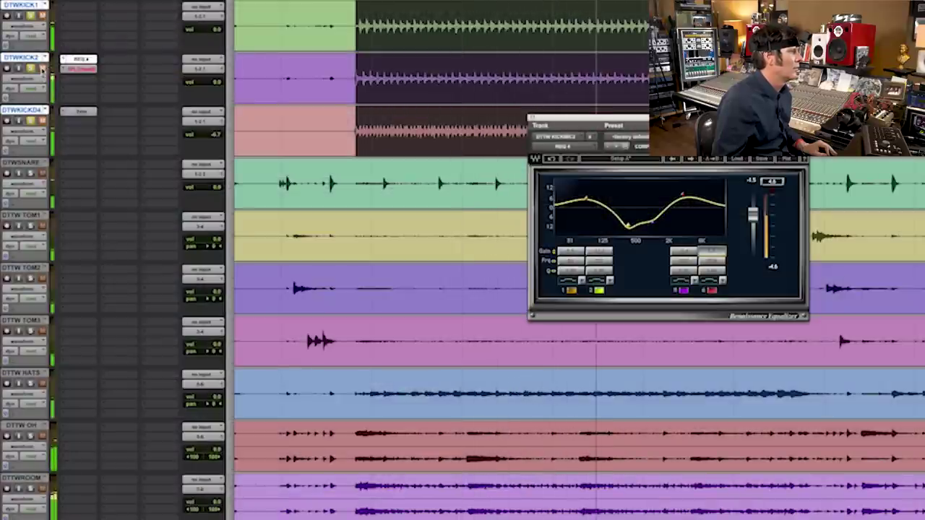
drag(718, 261, 715, 269)
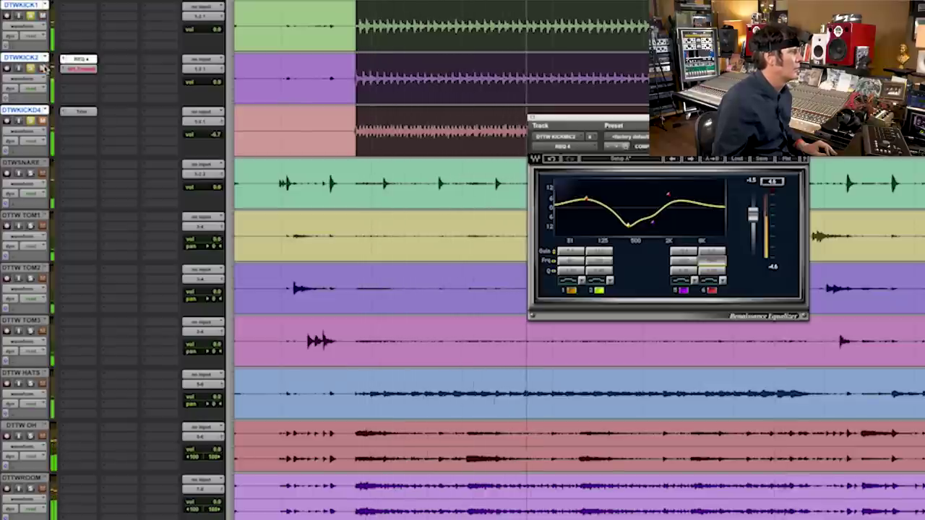
key(space)
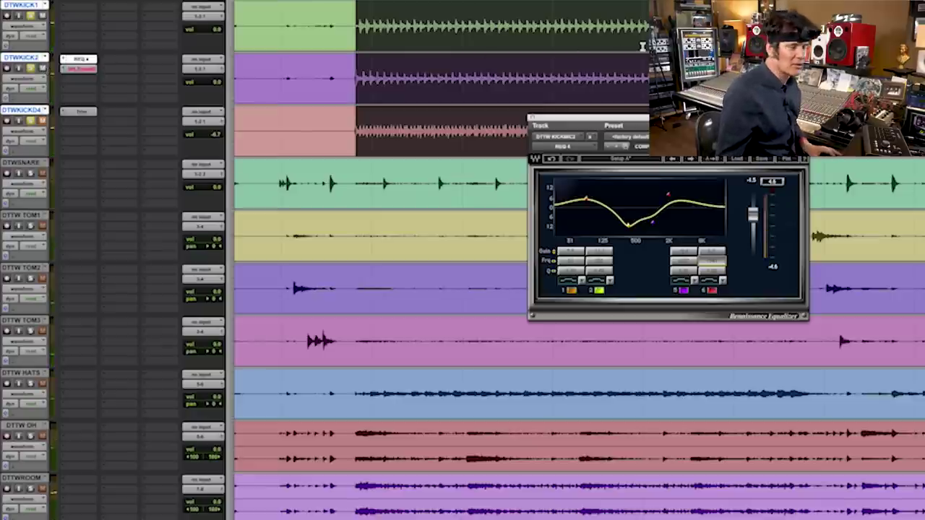
Step: Review the Transient Designer on the second kick track while playing the three kicks together
click(82, 69)
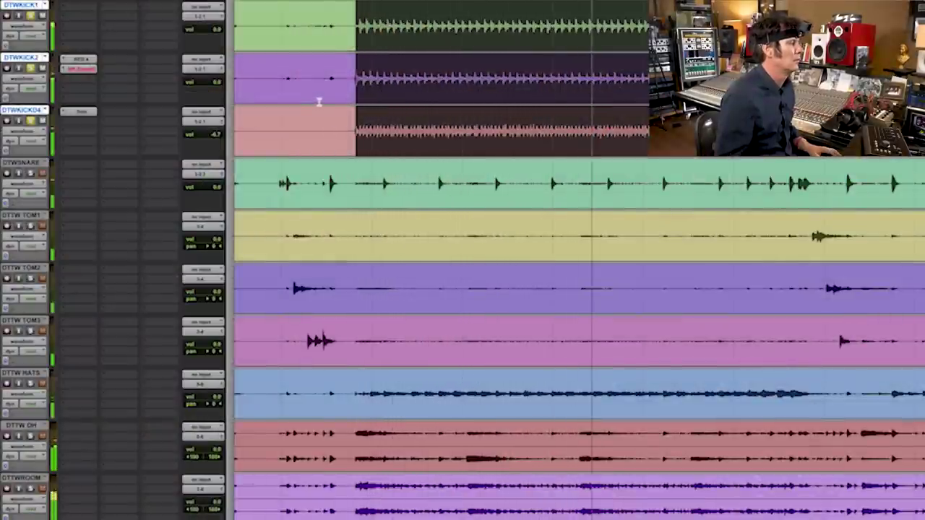
key(space)
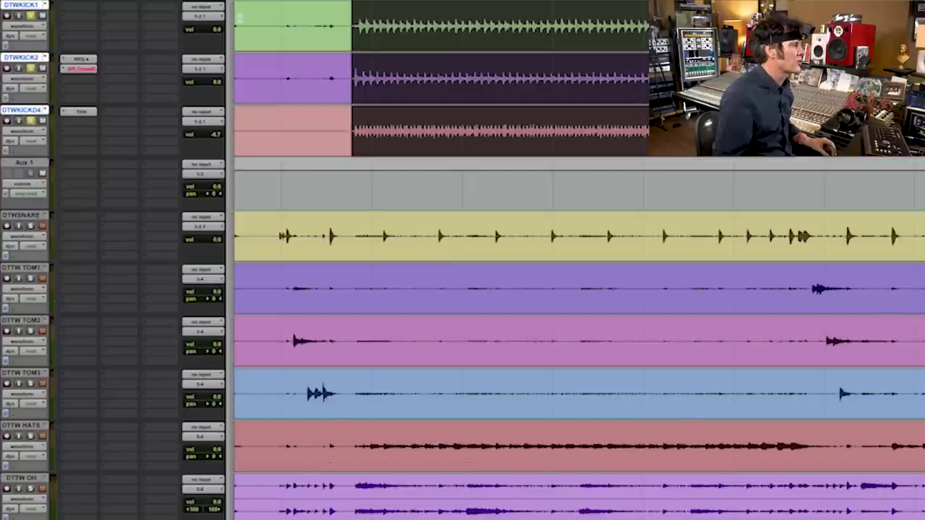
Step: Route the outputs of the three kick tracks to Bus 1
click(209, 17)
mouse_move(205, 26)
mouse_move(286, 26)
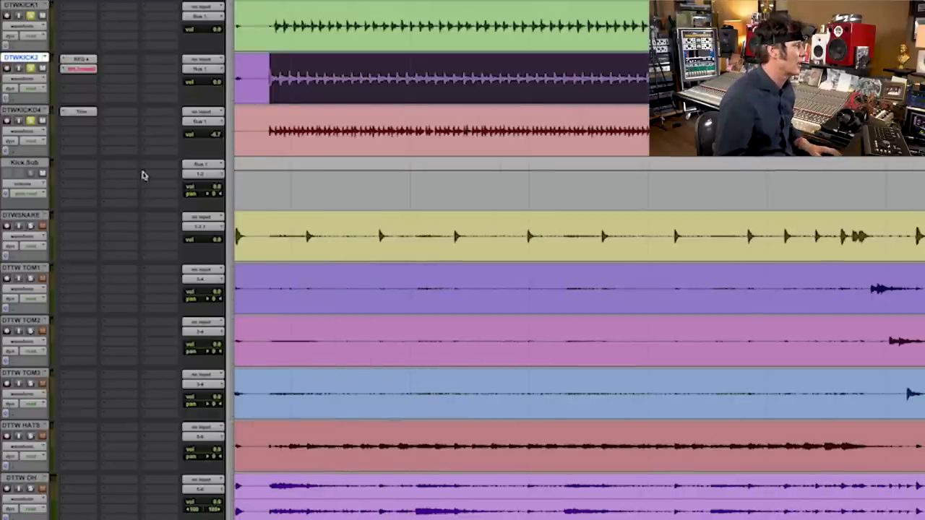
Step: Assign the Kick Sub aux track's output to the mono path 1-2 1 and play the kicks through it
click(204, 174)
mouse_move(217, 175)
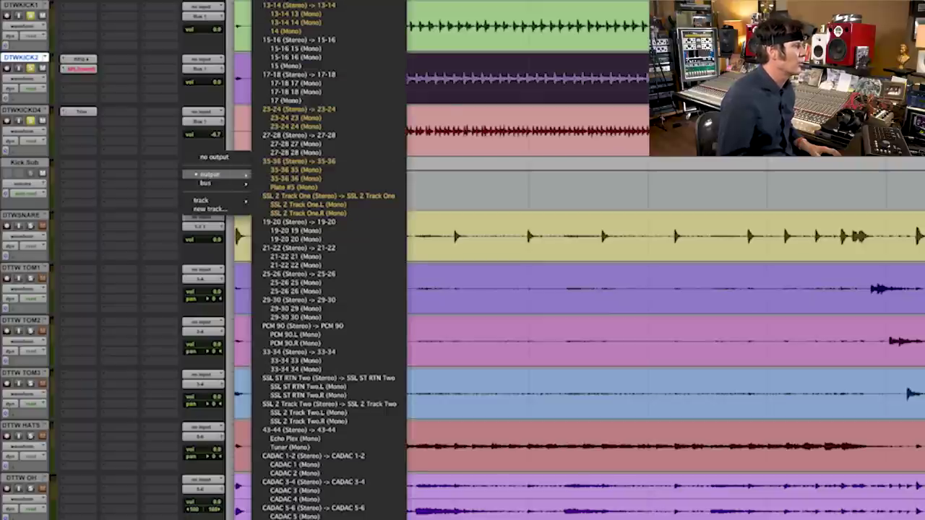
key(Escape)
key(space)
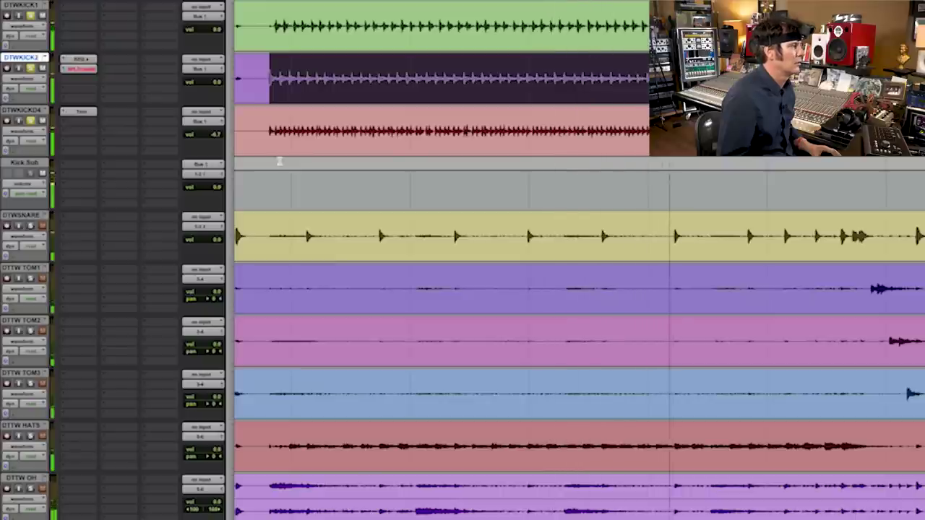
Step: Check the second kick's Transient Designer while listening to the kick submix, and close its window
click(85, 64)
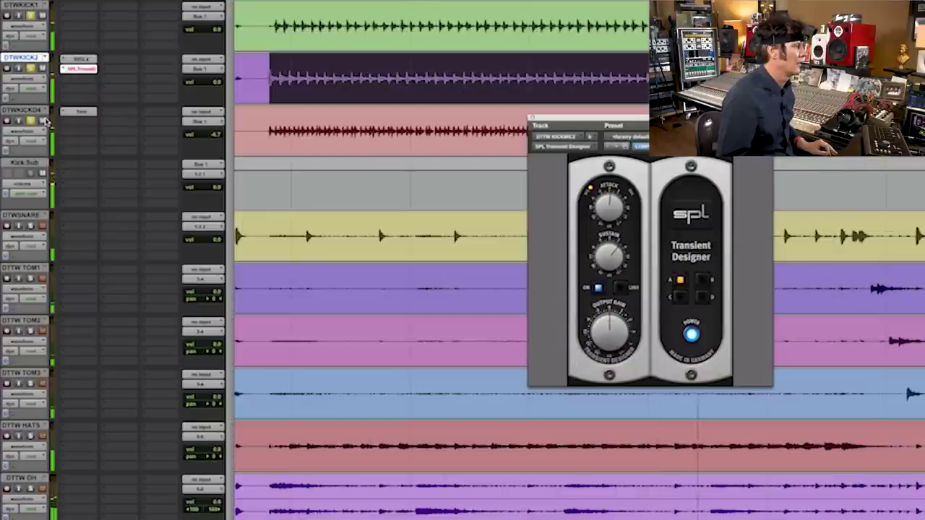
click(531, 117)
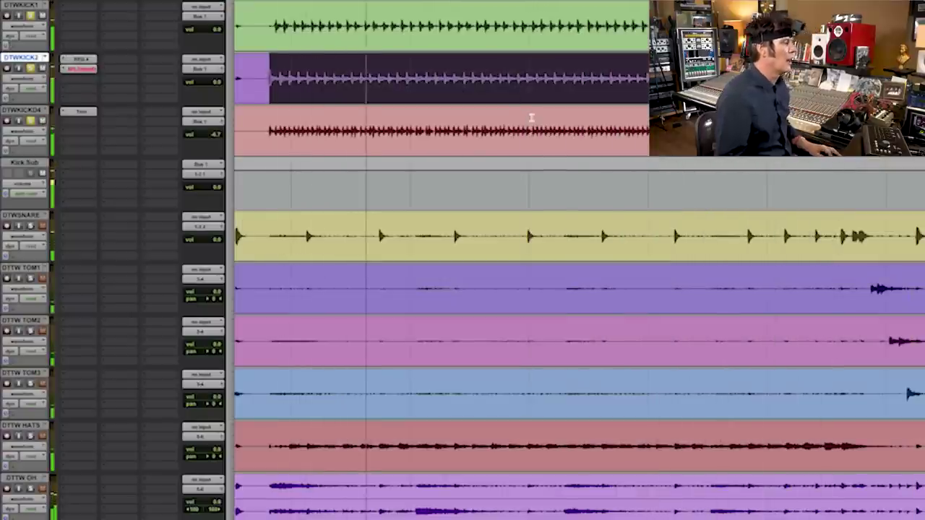
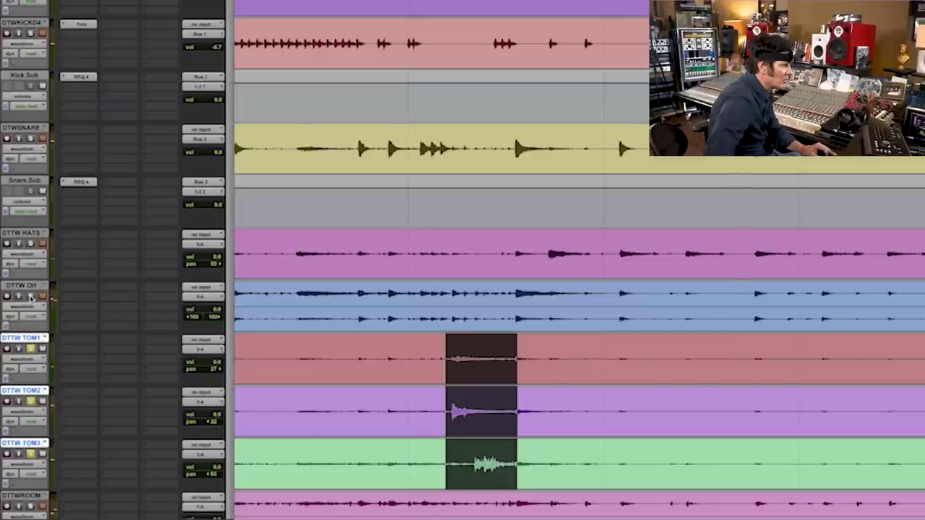
Step: Play the selected tom fill with the overheads soloed, and solo the three tom tracks alongside them
key(space)
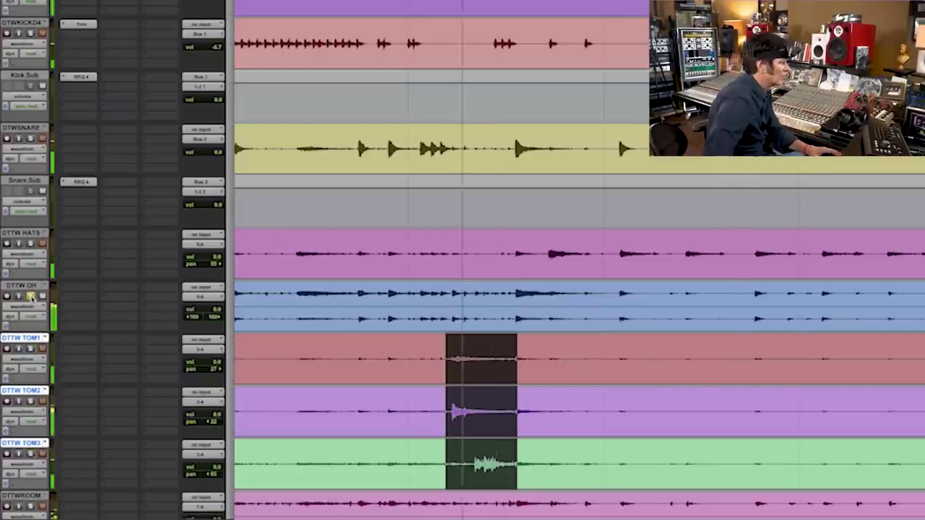
click(31, 296)
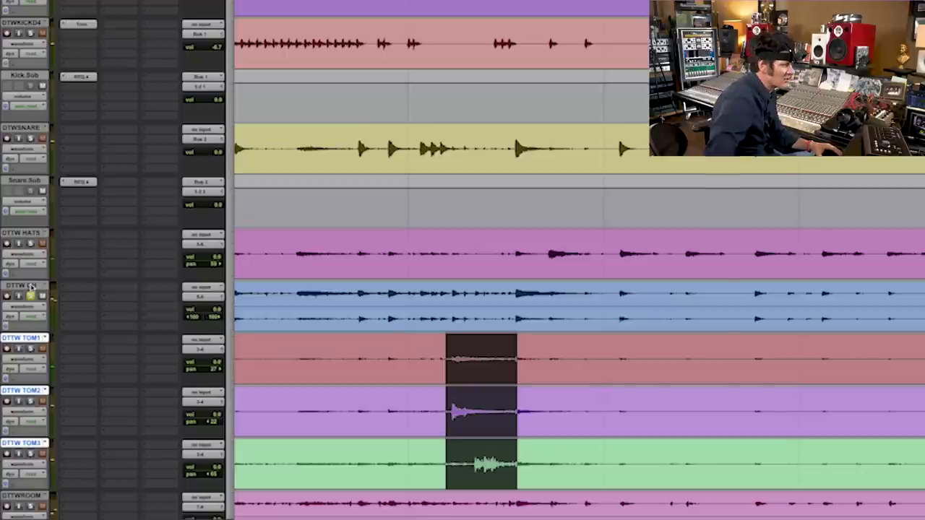
click(31, 348)
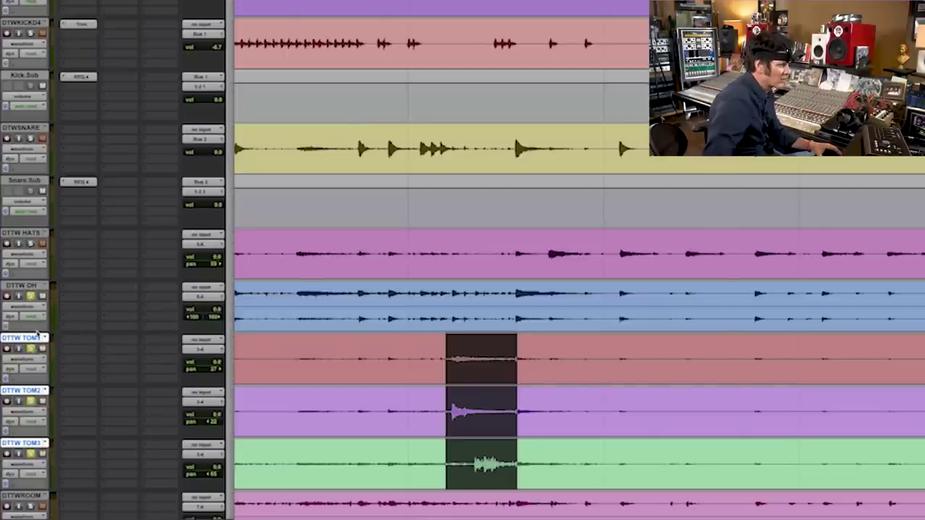
Step: Insert the mono REQ 4 on the Tom 1 track and cut its band 2 between 125 and 500 Hz
click(80, 345)
mouse_move(104, 357)
mouse_move(179, 358)
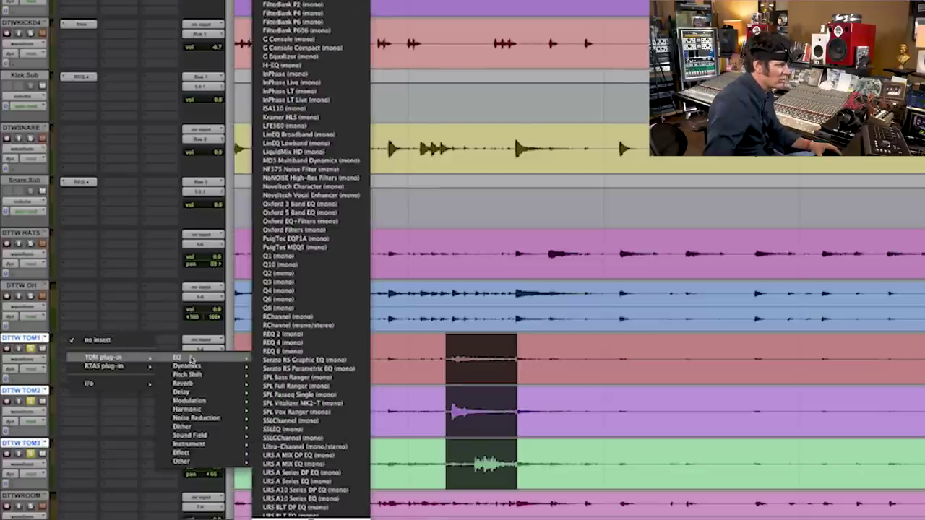
click(318, 345)
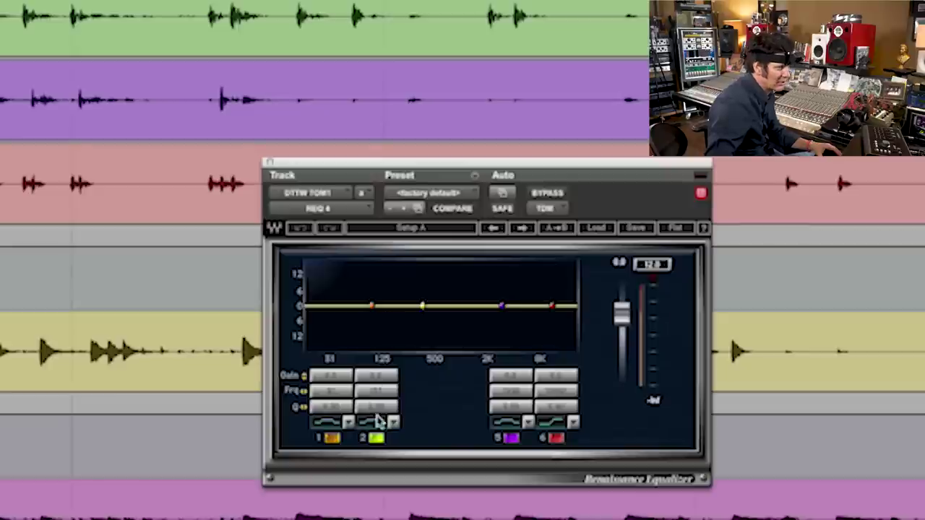
drag(374, 385, 374, 410)
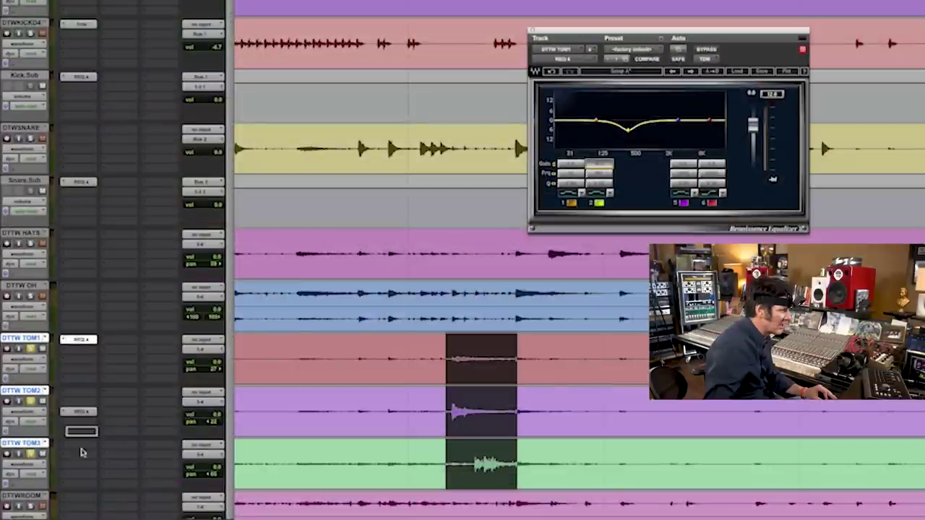
Step: Copy Tom 1's REQ 4 insert to the other two tom tracks and play the selected fill
drag(82, 452, 82, 463)
key(space)
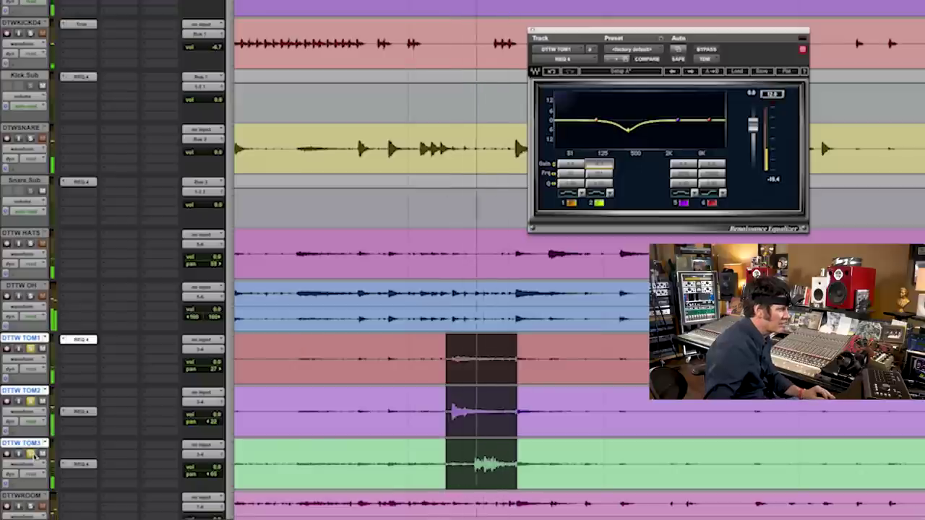
Step: Boost the low band of Tom 1's REQ 4 and adjust its Q during playback
scroll(510, 407, down, 3)
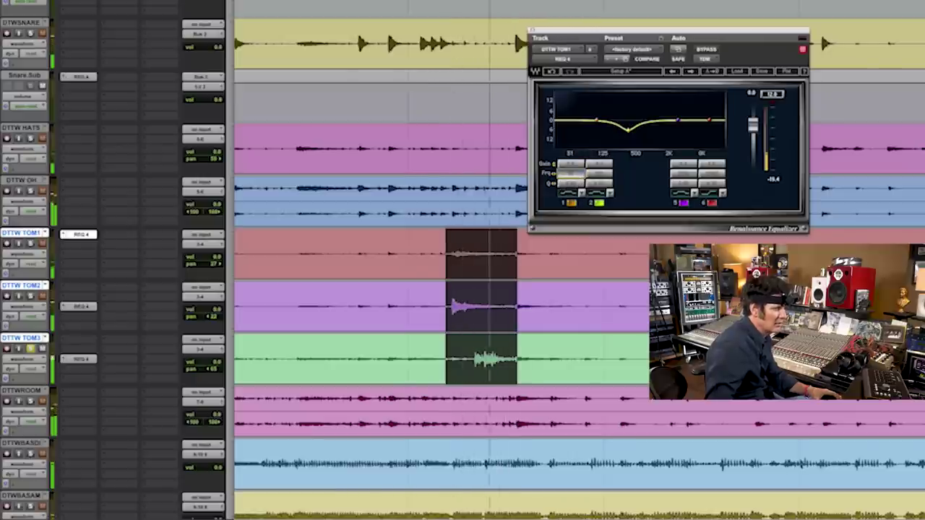
drag(572, 164, 572, 153)
drag(577, 185, 575, 183)
Step: Open the REQ 4 on Tom 3 and boost its low band between 31 and 125 Hz
click(85, 359)
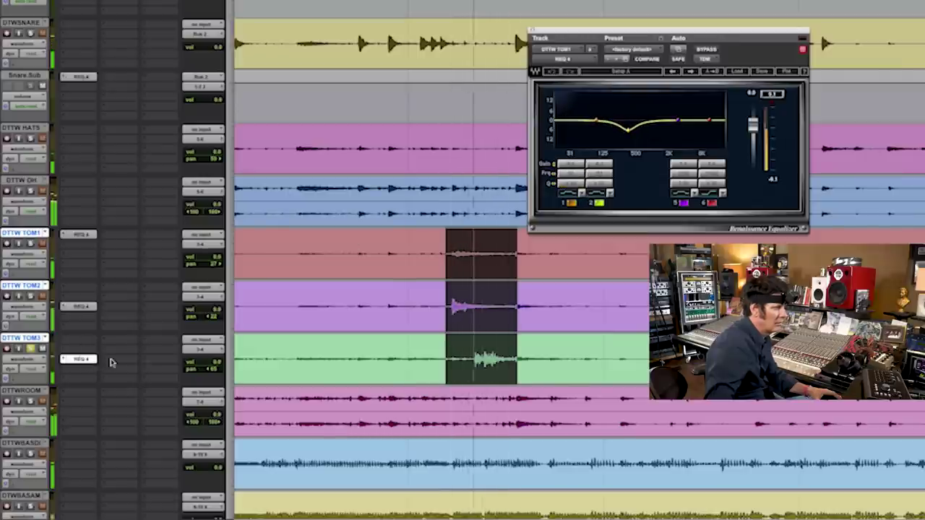
drag(575, 171, 575, 160)
click(574, 176)
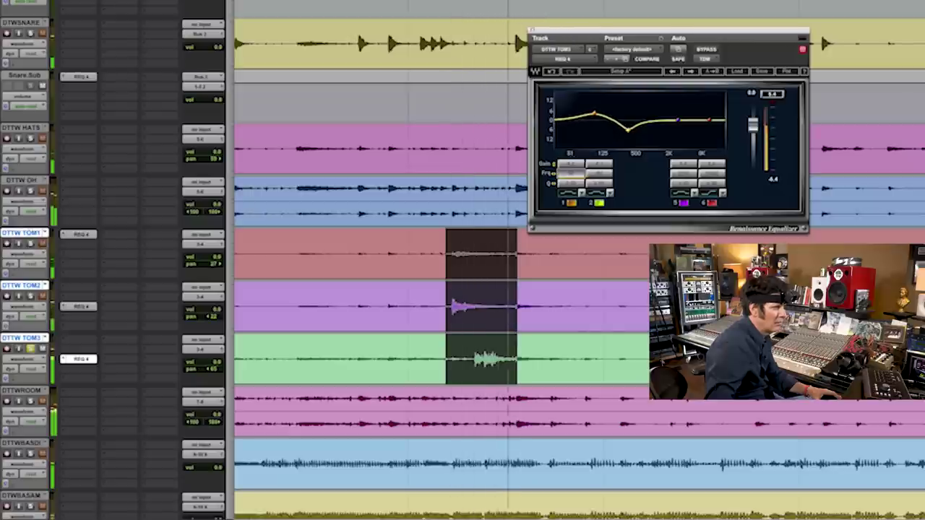
Step: Deepen the band 2 cut in Tom 3's REQ 4, check the low band's gain and frequency, and compare with the effect bypassed
drag(598, 166, 598, 161)
click(571, 165)
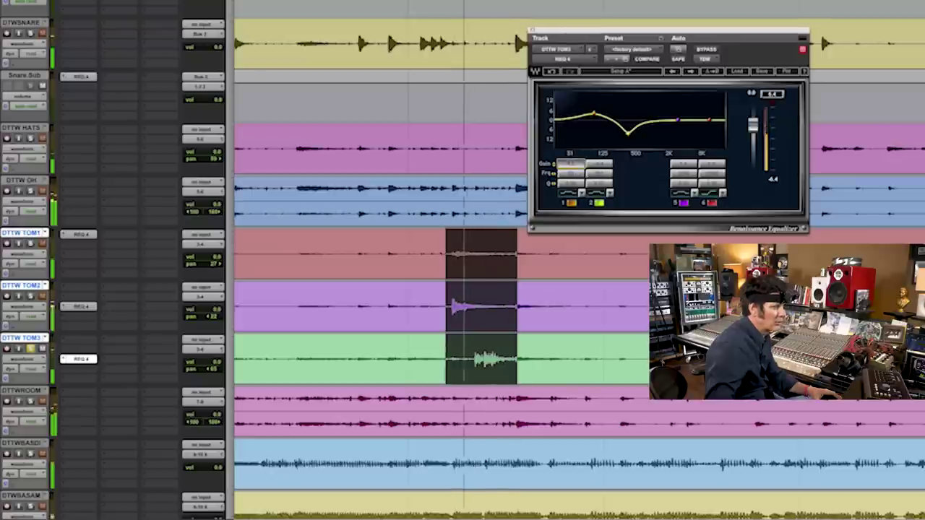
click(573, 174)
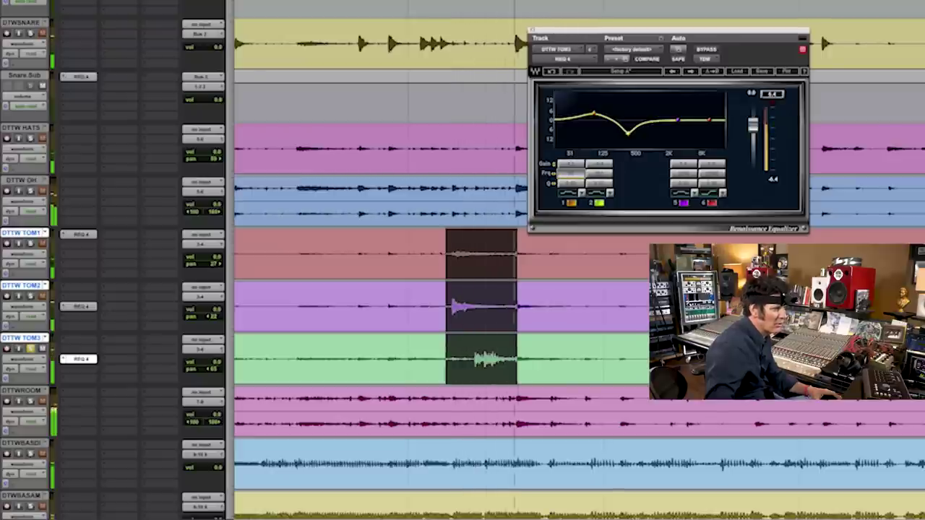
click(712, 50)
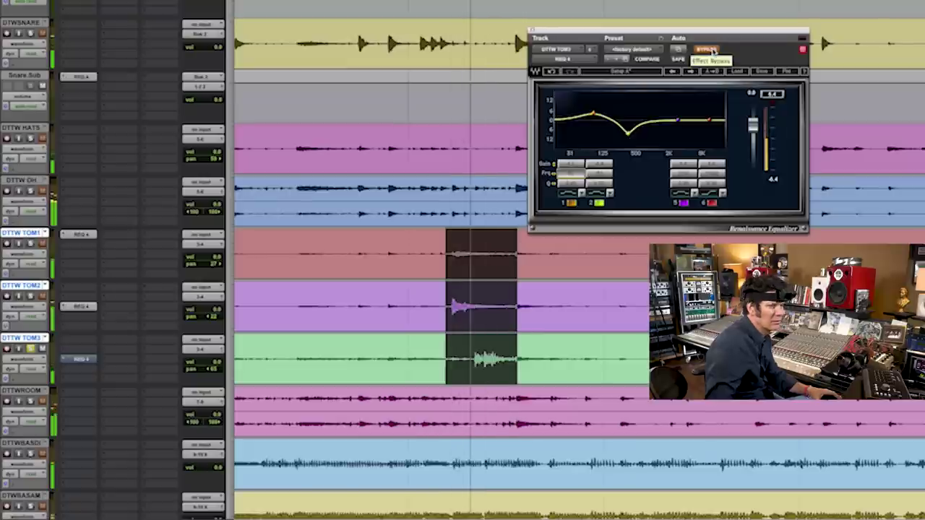
click(713, 51)
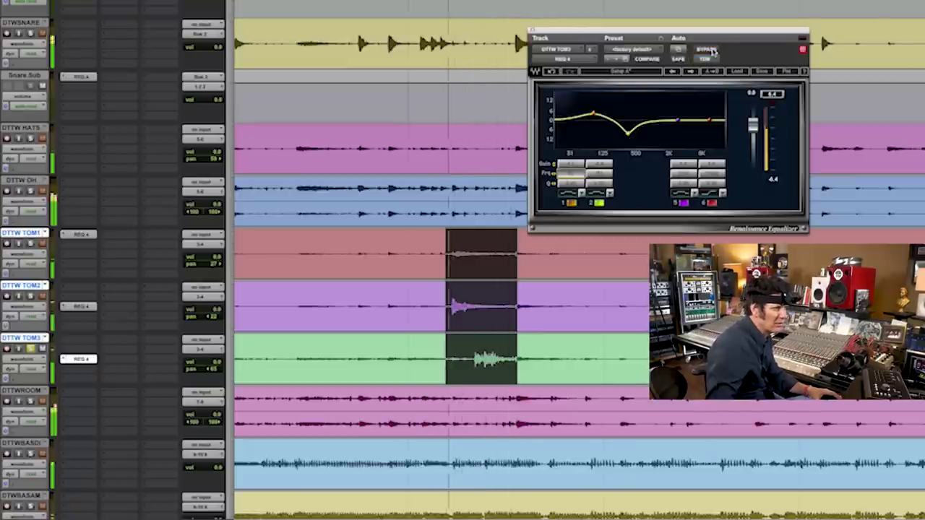
Step: Try other filter types for the low bands of Tom 3's REQ 4, restore the bell shape, and widen band 2's Q
click(582, 195)
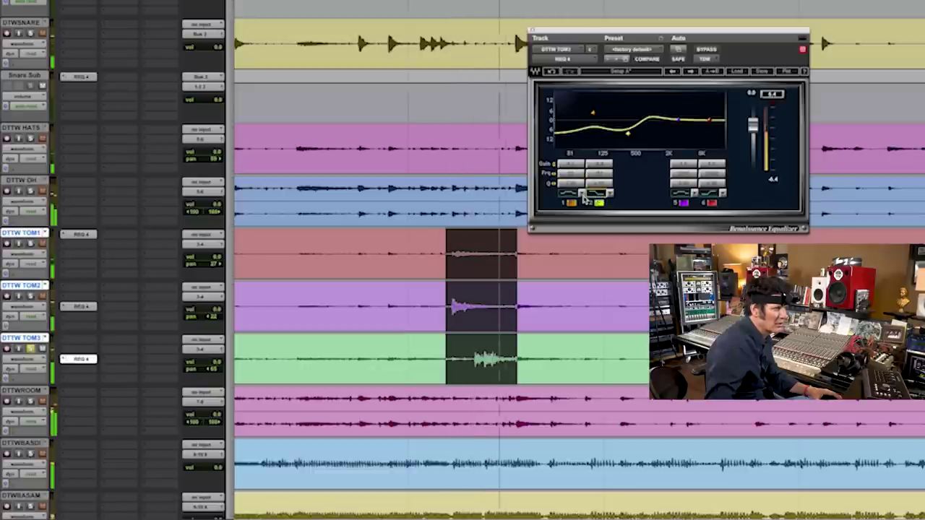
click(596, 195)
click(596, 195)
click(597, 195)
click(596, 196)
click(597, 195)
drag(603, 180, 603, 188)
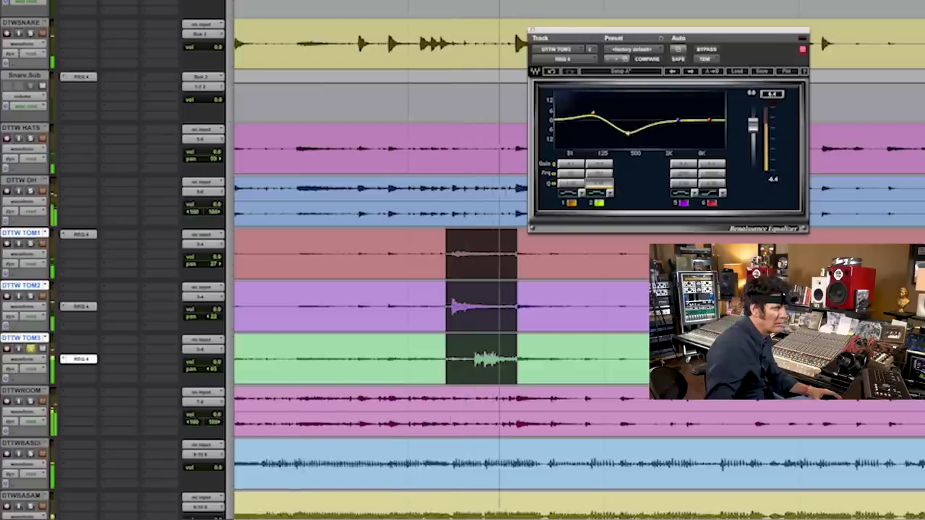
Step: Raise the band 1 gain in Tom 3's REQ 4 and compare the sound with the effect bypassed
click(581, 166)
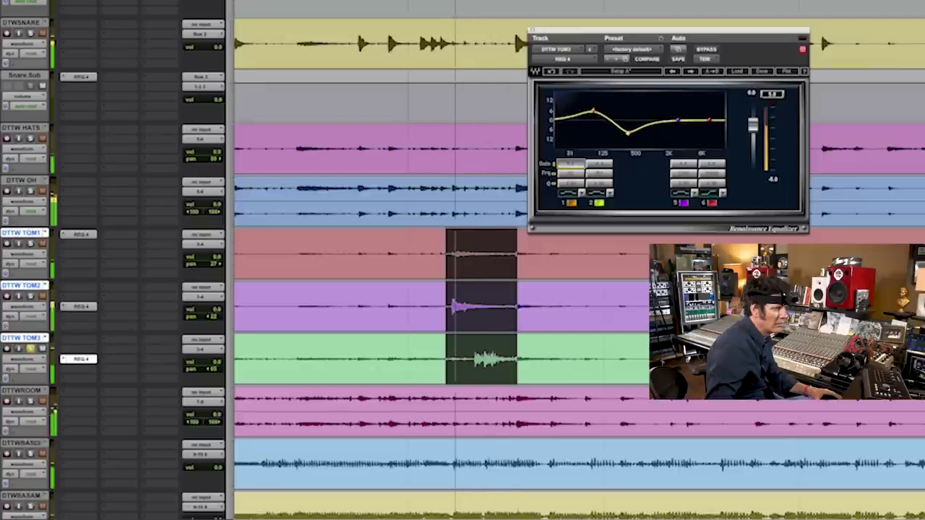
click(708, 49)
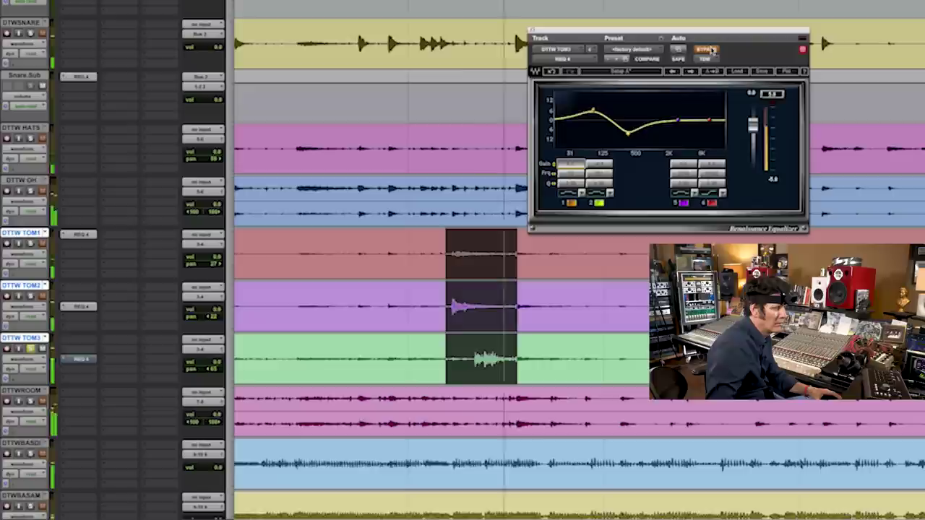
click(711, 50)
Step: Boost band 5 slightly around 2K in Tom 3's REQ 4 and compare it against bypass
drag(678, 120, 678, 114)
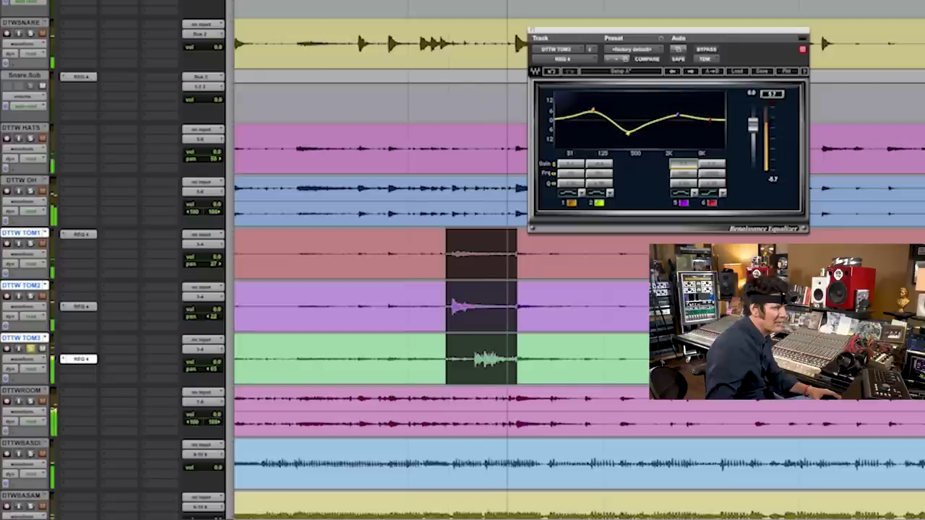
click(710, 49)
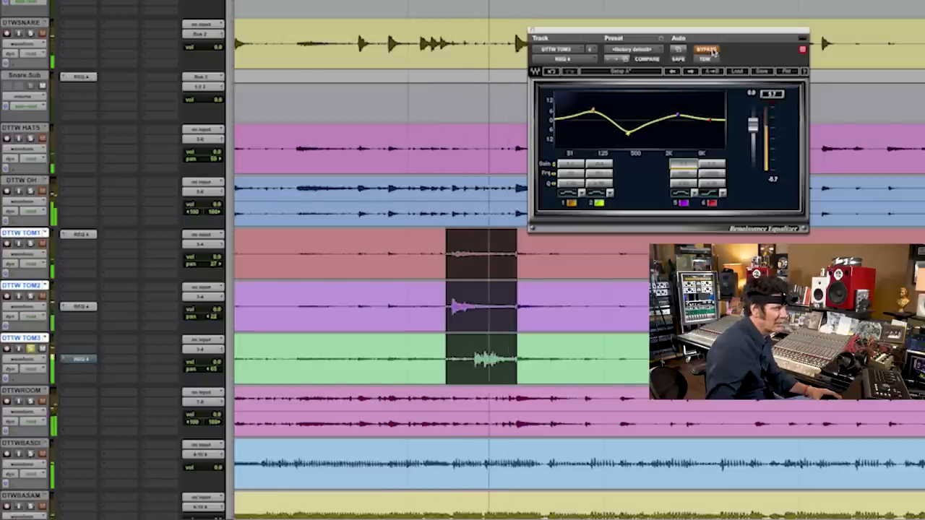
click(711, 49)
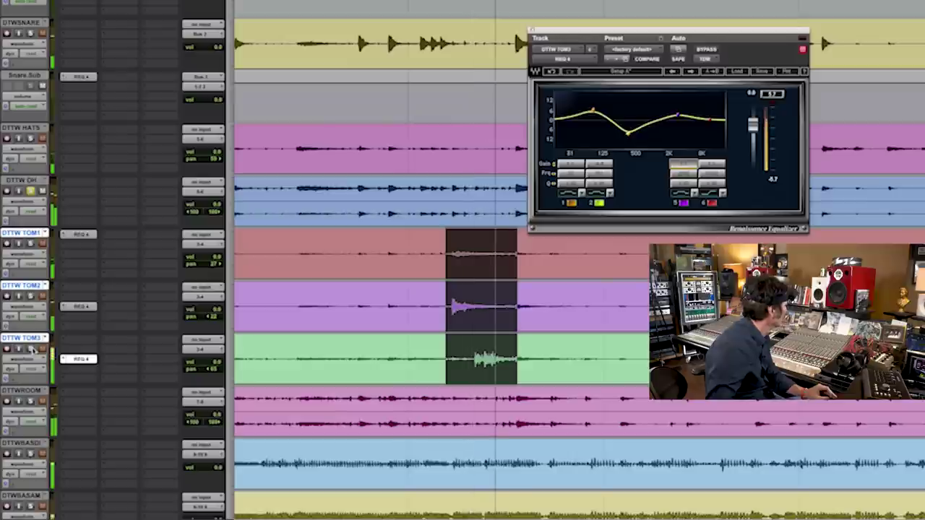
Step: Copy Tom 3's REQ 4 settings to Tom 2, solo Tom 2, and compare its equalizer with bypass
click(31, 349)
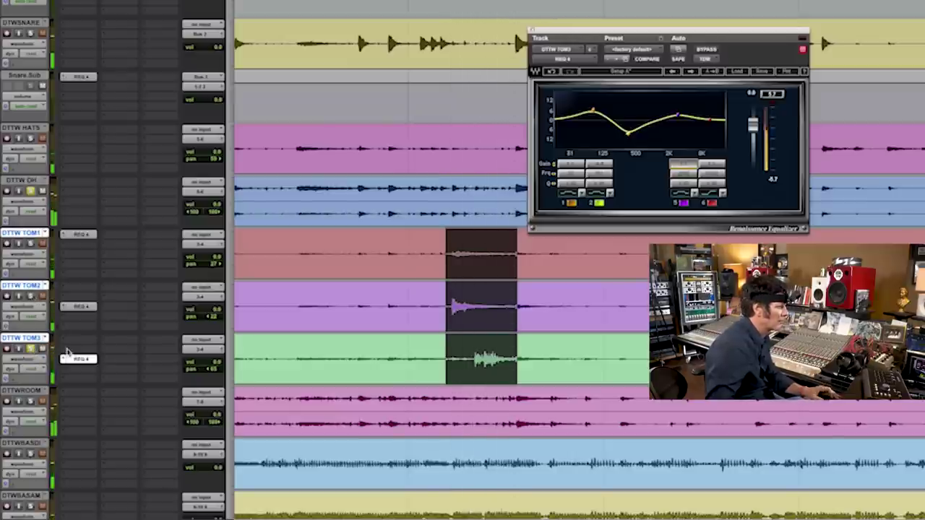
click(30, 296)
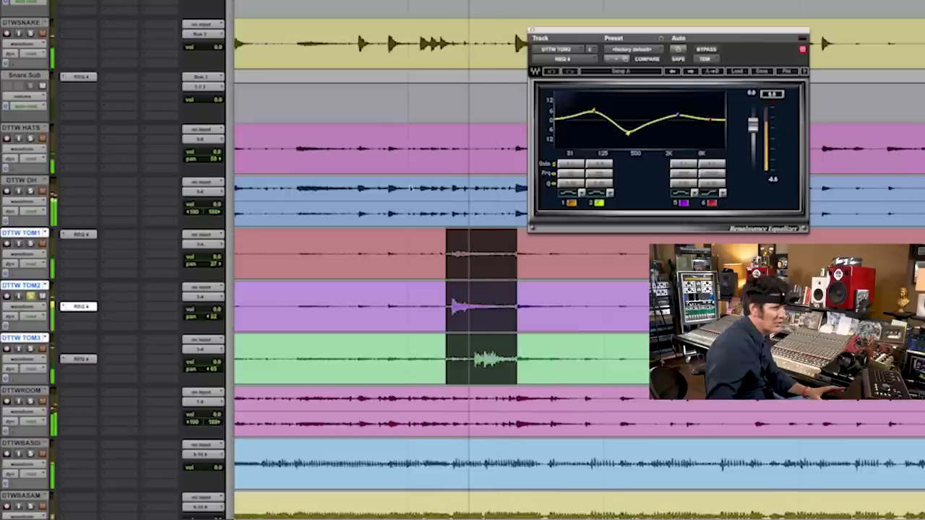
click(707, 49)
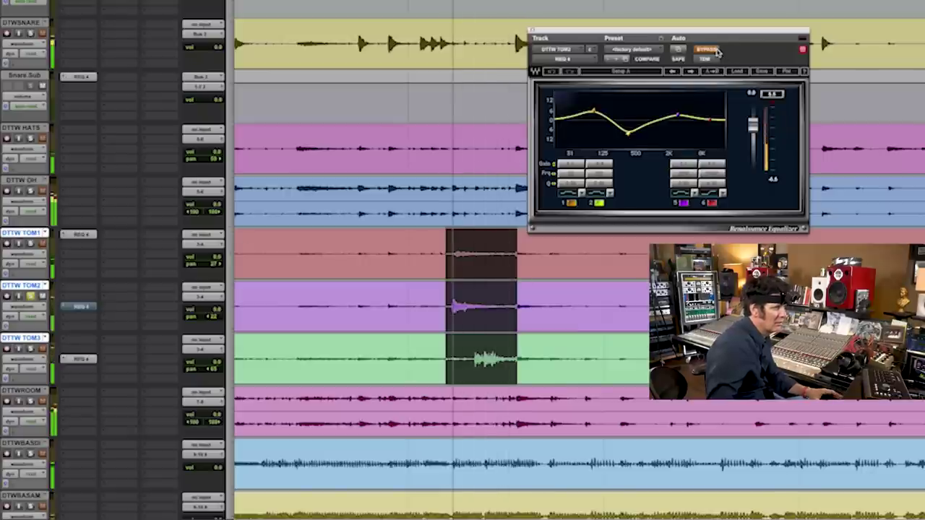
click(707, 50)
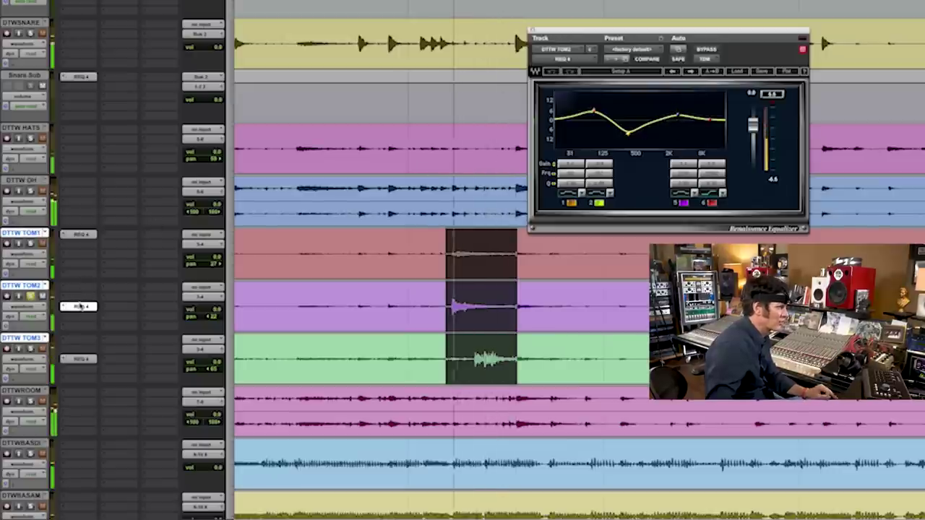
Step: Copy the REQ 4 from Tom 2 to Tom 1, solo Tom 1, and select a Tom 1 hit for looped playback
click(30, 245)
key(super+bracketleft)
key(super+bracketleft)
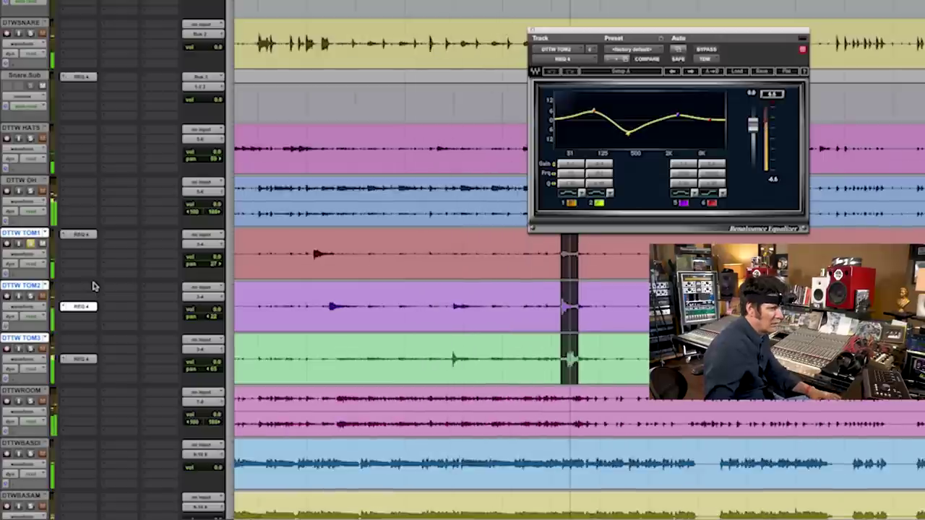
key(super+bracketright)
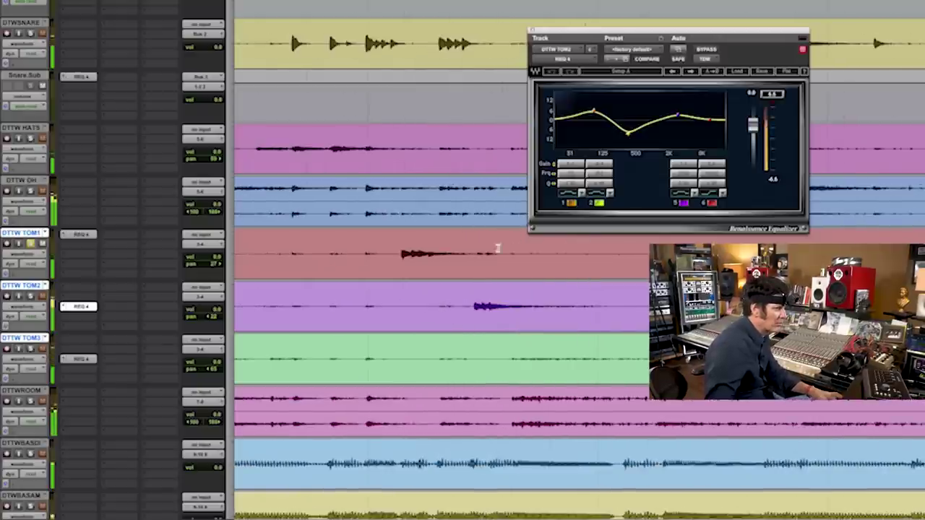
drag(401, 254, 482, 264)
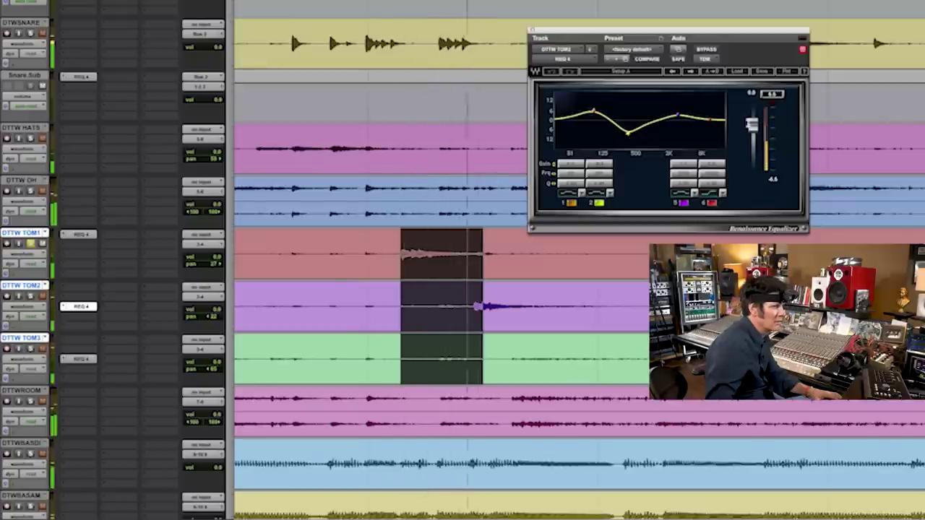
Step: Open Tom 1's REQ 4 and compare the looped hit with the effect bypassed and active
click(708, 49)
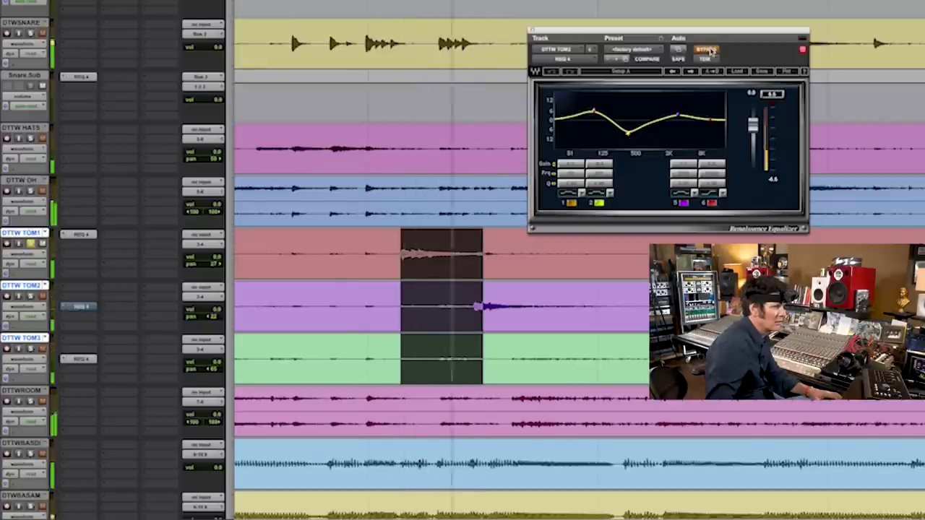
click(709, 49)
click(80, 234)
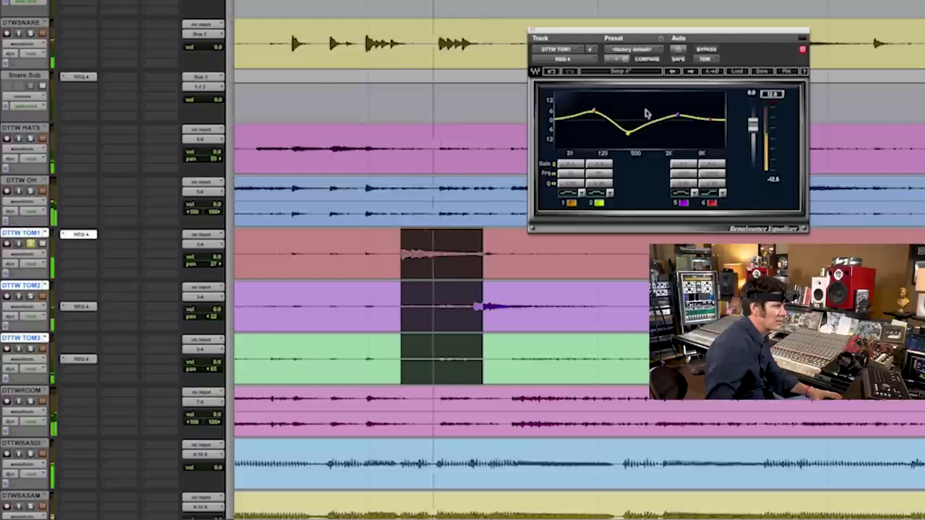
click(708, 49)
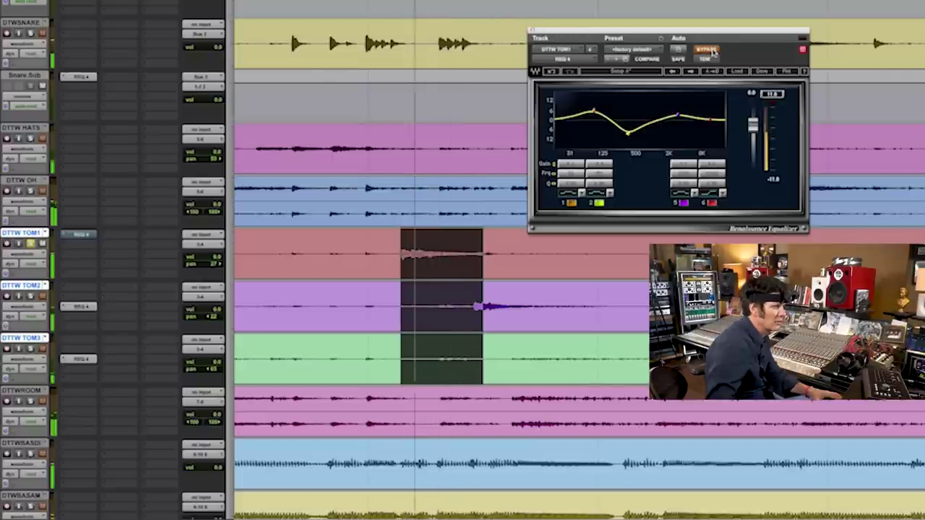
click(708, 49)
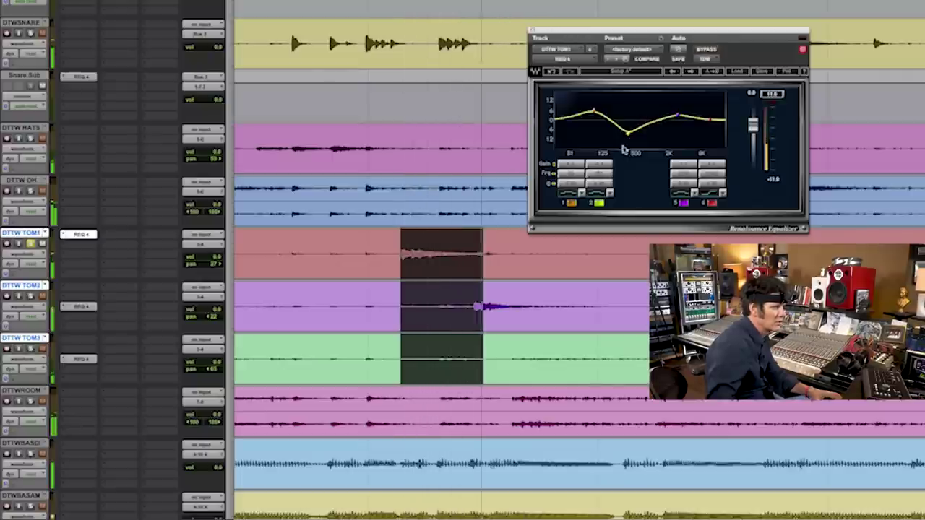
Step: Deepen the band 2 cut in Tom 1's REQ 4 and sweep its frequency between 125 and 500 Hz
click(604, 166)
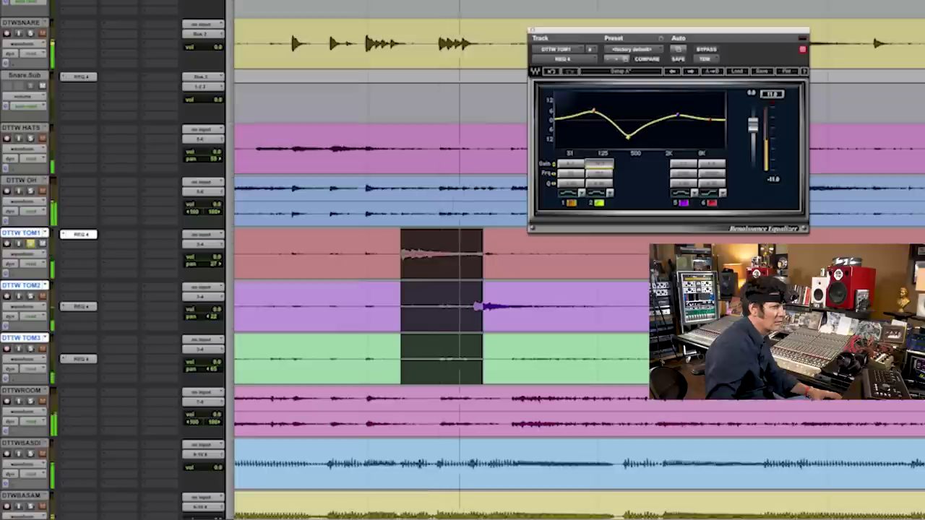
mouse_move(609, 169)
mouse_down()
mouse_move(608, 159)
mouse_move(601, 166)
mouse_up()
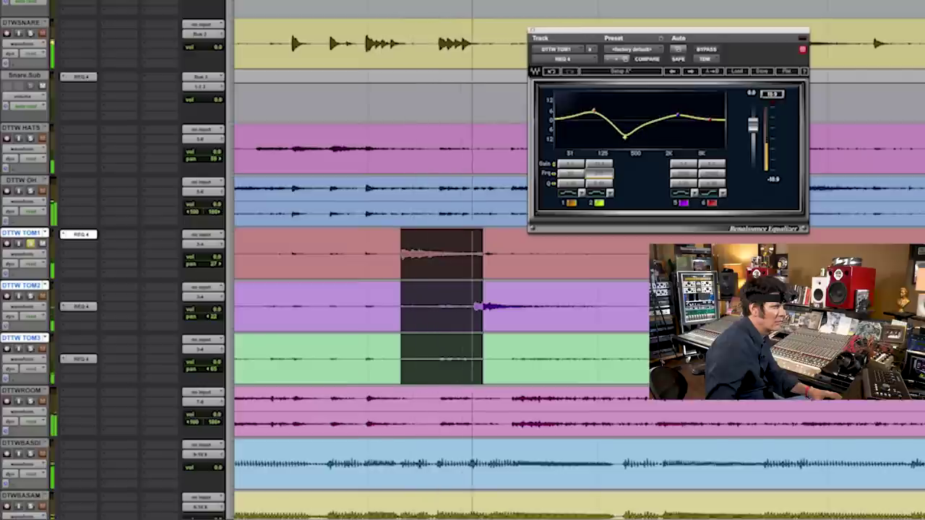
drag(601, 166, 603, 166)
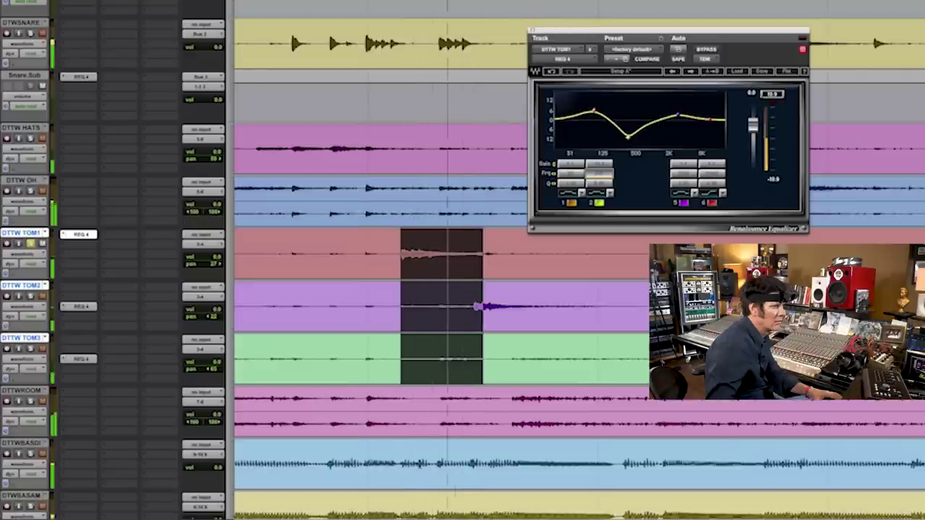
Step: Increase the band 1 gain and frequency in Tom 1's REQ 4 and compare the result with bypass
click(570, 165)
mouse_move(576, 175)
mouse_down()
mouse_move(571, 161)
mouse_move(576, 180)
mouse_up()
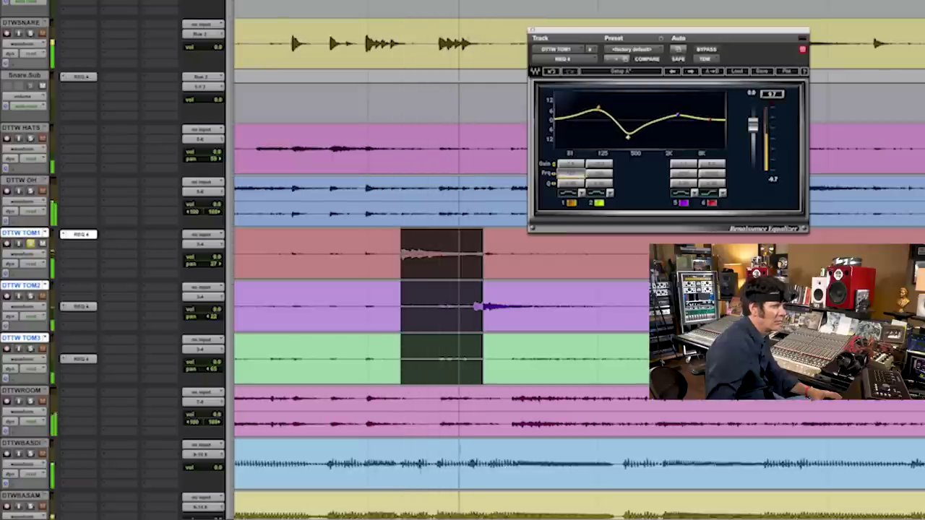
click(707, 49)
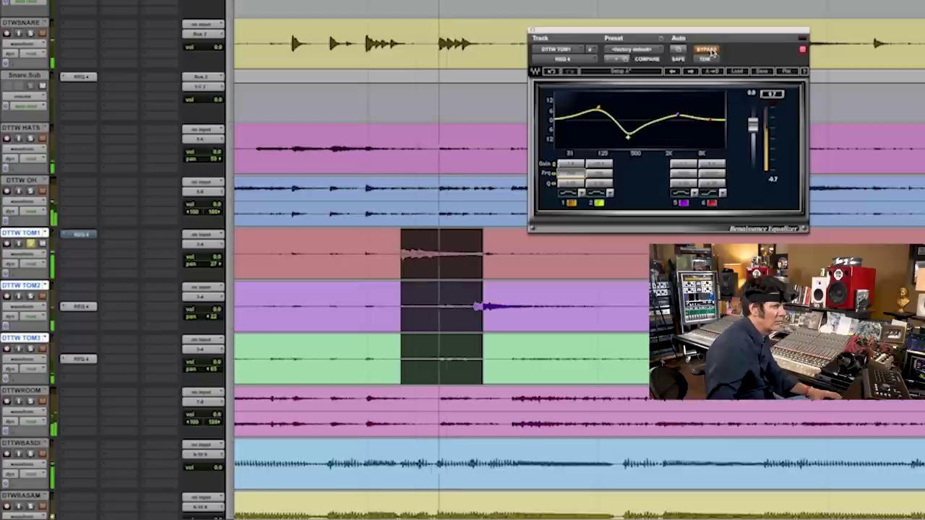
click(708, 49)
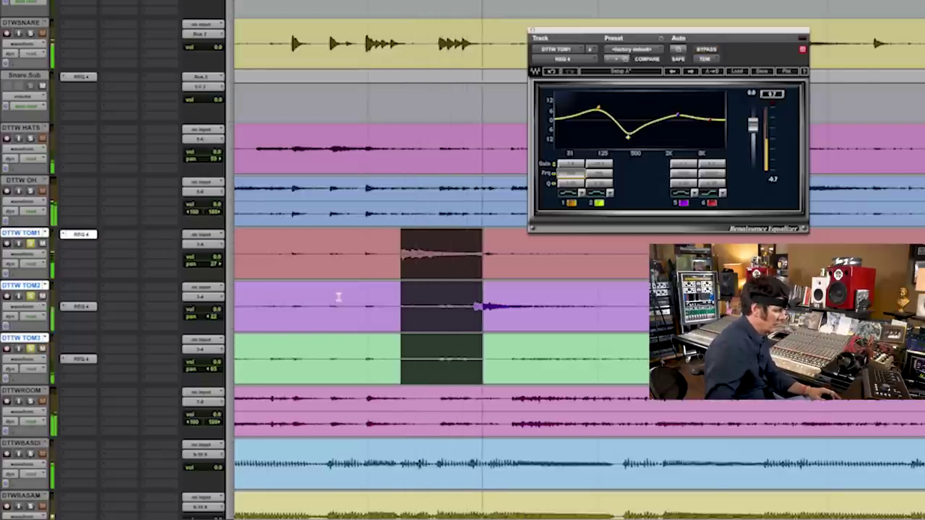
Step: Stop playback, close the equalizer window, and select a fill containing Tom 3 and Tom 2 hits across the soloed tom tracks
key(r)
key(space)
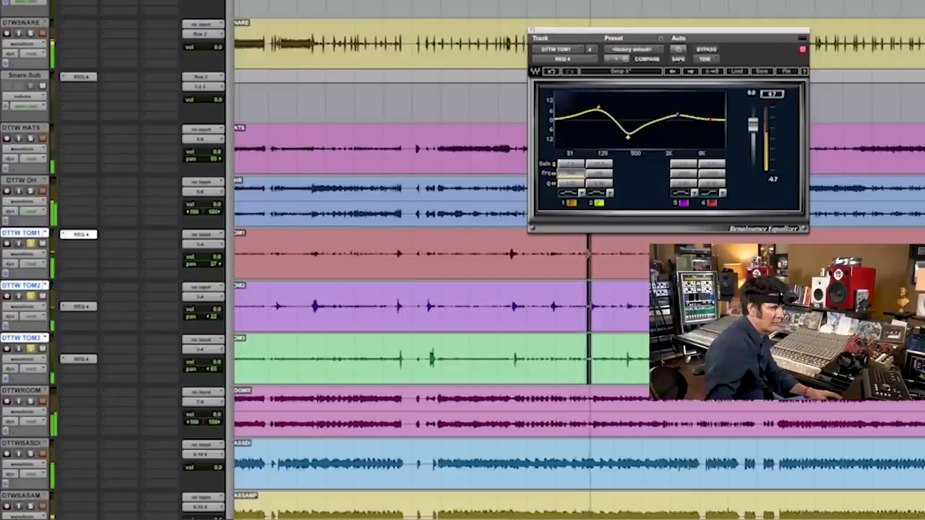
key(t)
key(alt+shift+Return)
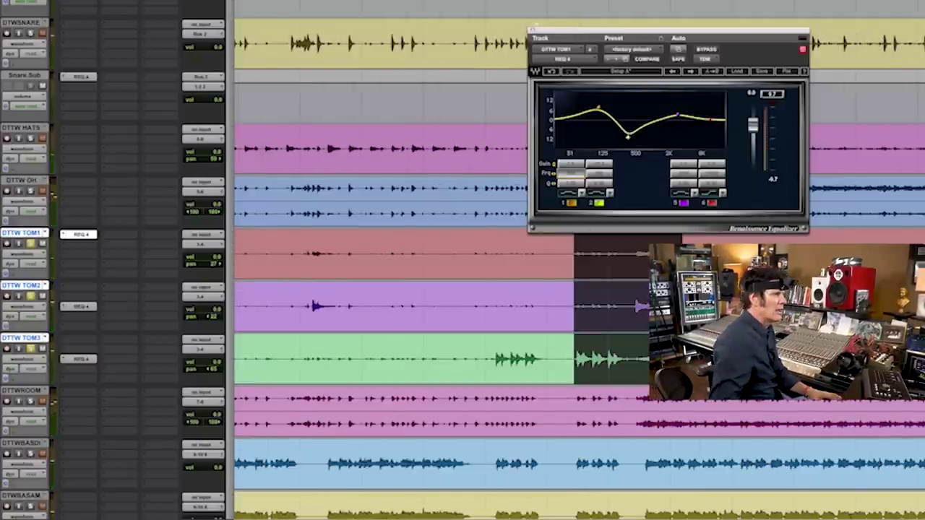
key(ctrl+w)
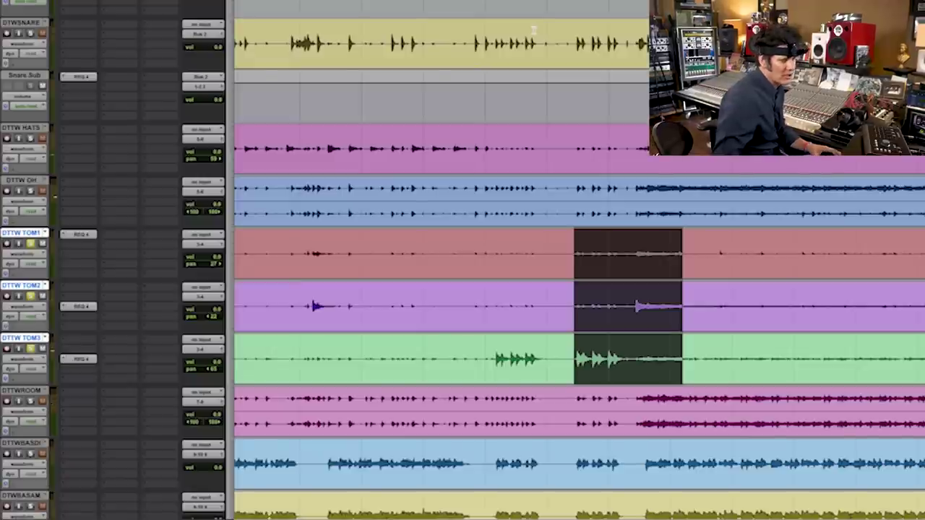
drag(575, 361, 680, 361)
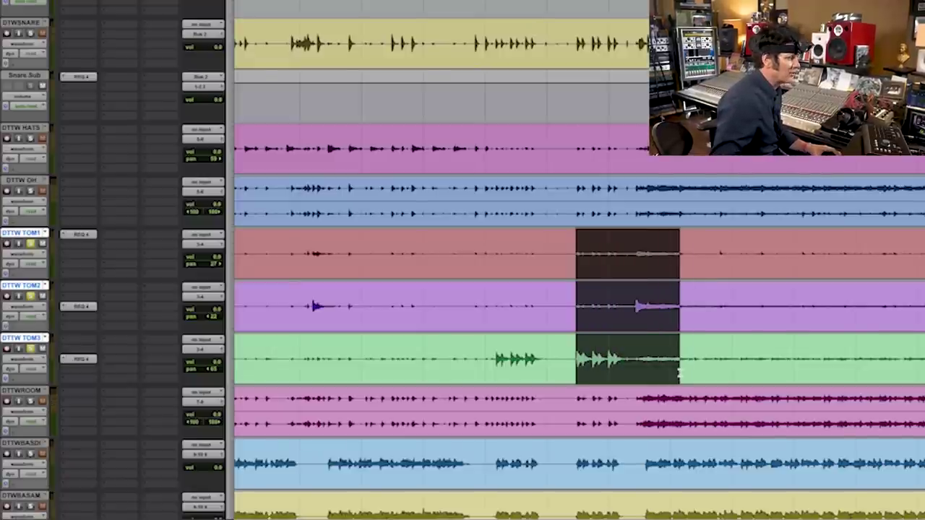
Step: Route all three tom outputs to Bus 3-4 feeding the Tom.Sub track, and open the REQ 4 copied onto that submix
click(206, 244)
mouse_move(204, 256)
mouse_move(285, 254)
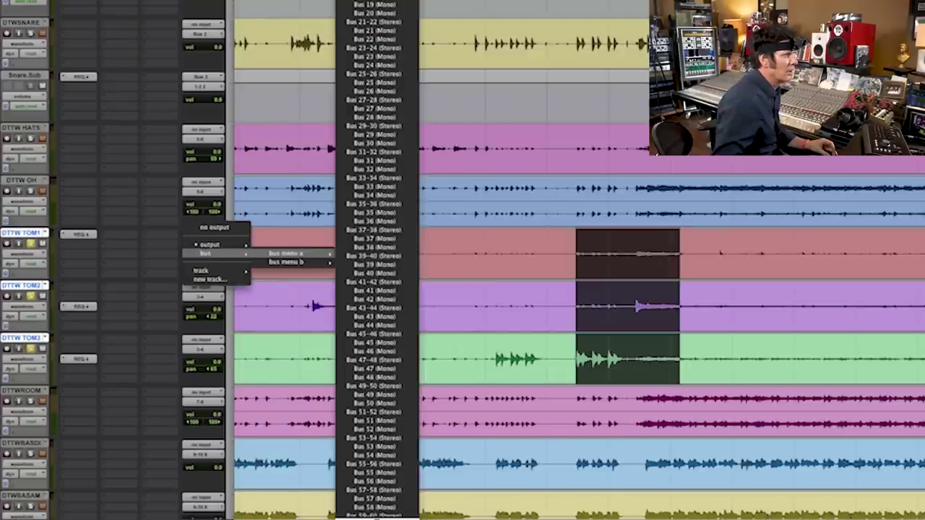
alt+shift+click(374, 177)
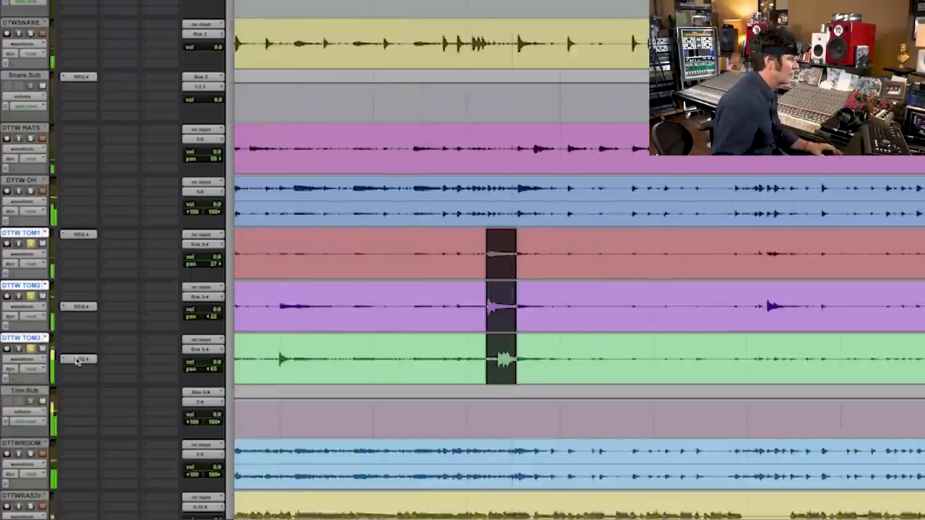
click(83, 393)
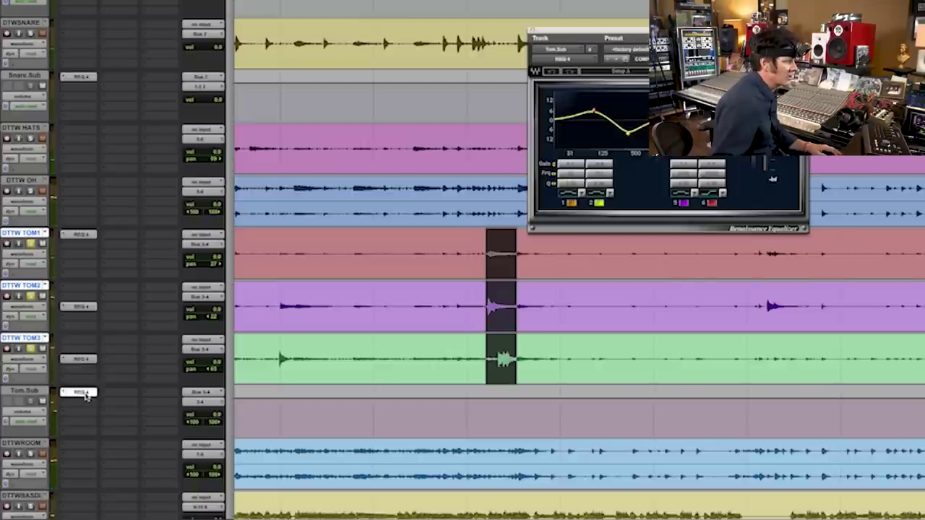
Step: Reduce the band 2 and raise the band 5 gain in Tom.Sub's REQ 4, compare it with bypass, and solo the overheads
click(603, 167)
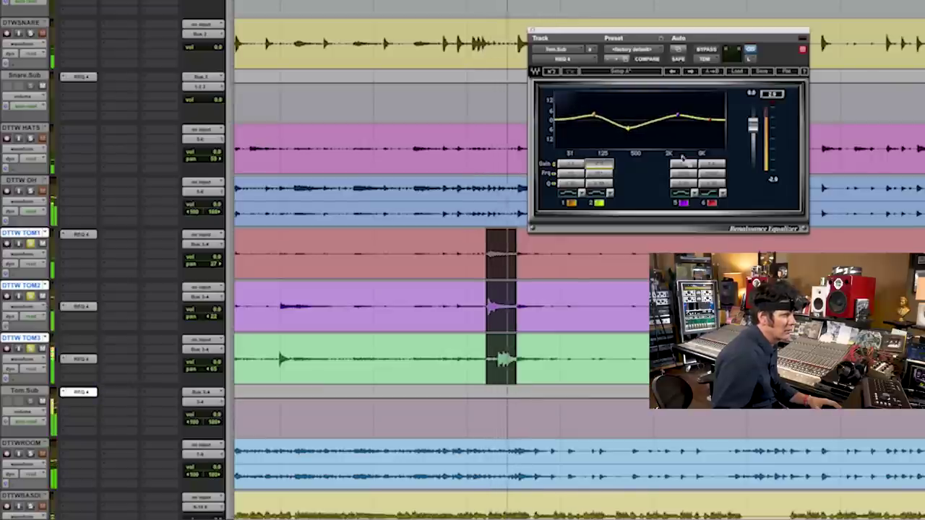
click(681, 168)
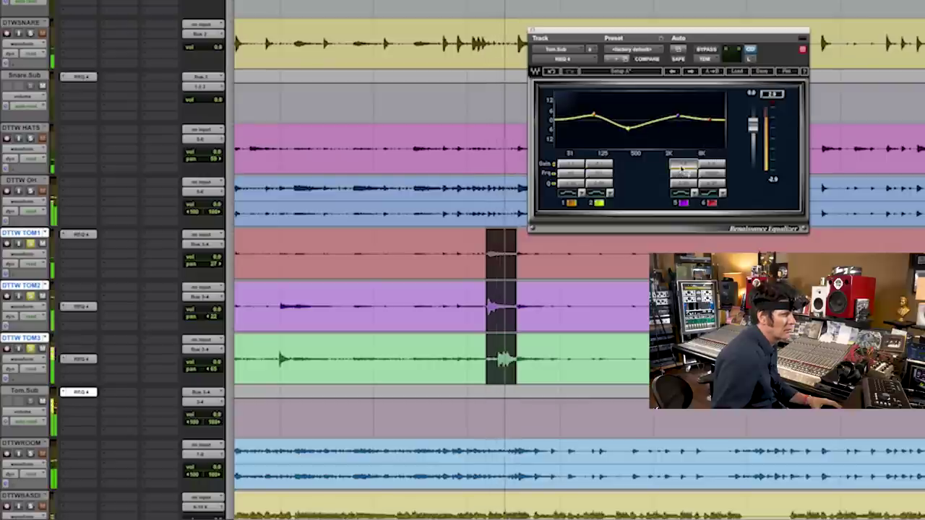
click(715, 51)
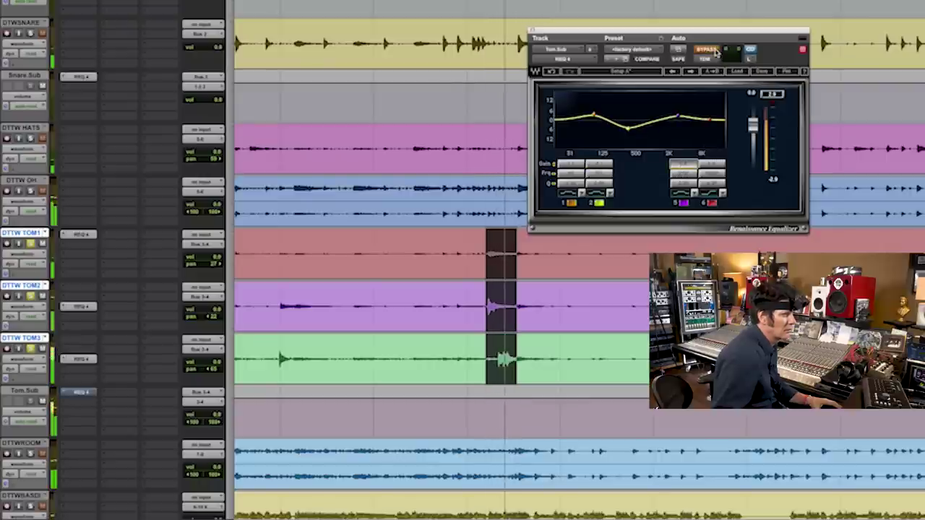
click(714, 50)
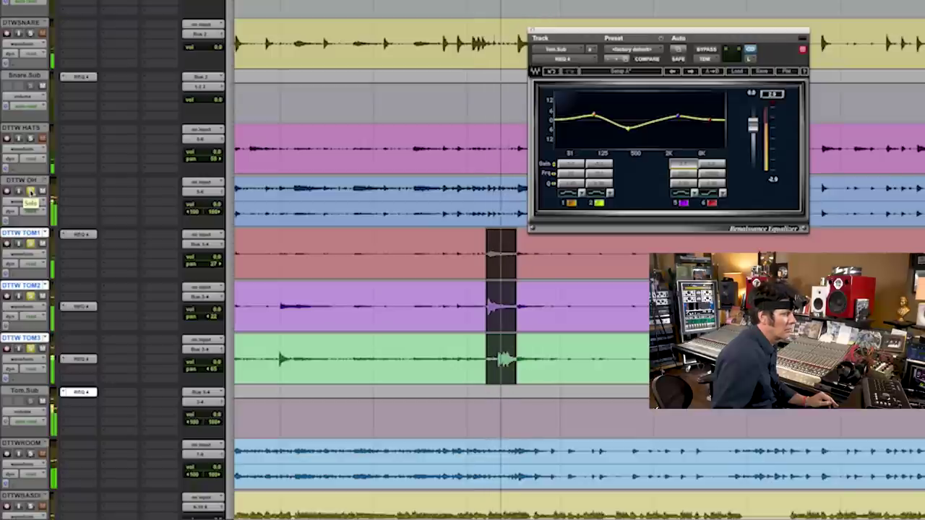
click(31, 191)
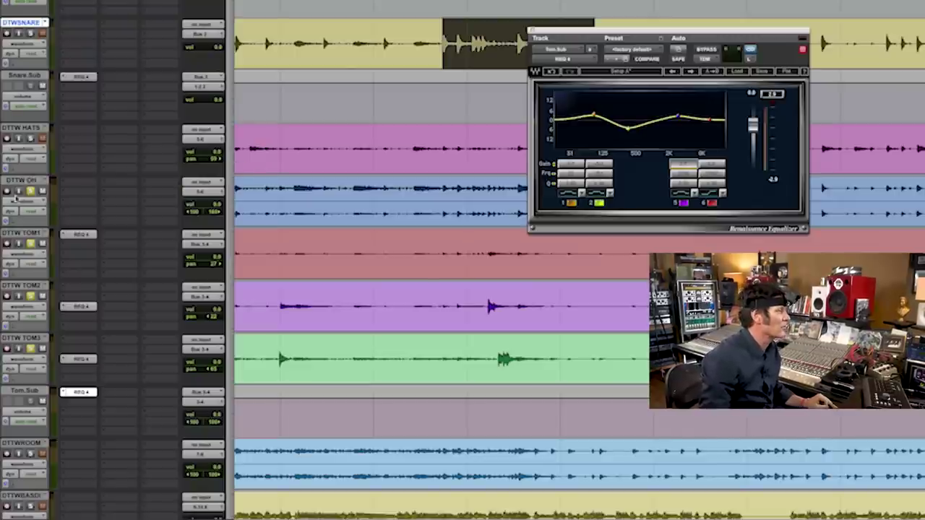
Step: Play back the selected snare passage, select a short two-hit passage on the kick tracks, and close the Tom.Sub equalizer
key(space)
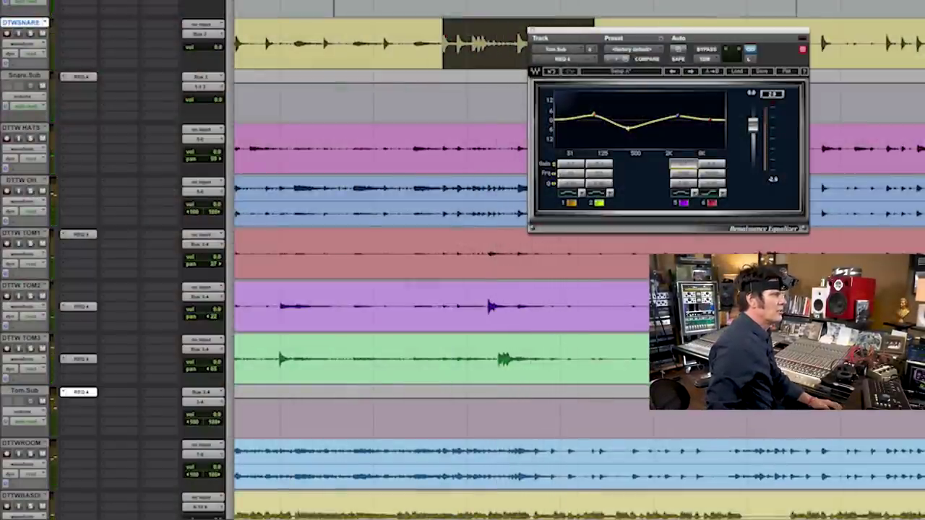
scroll(433, 289, up, 2)
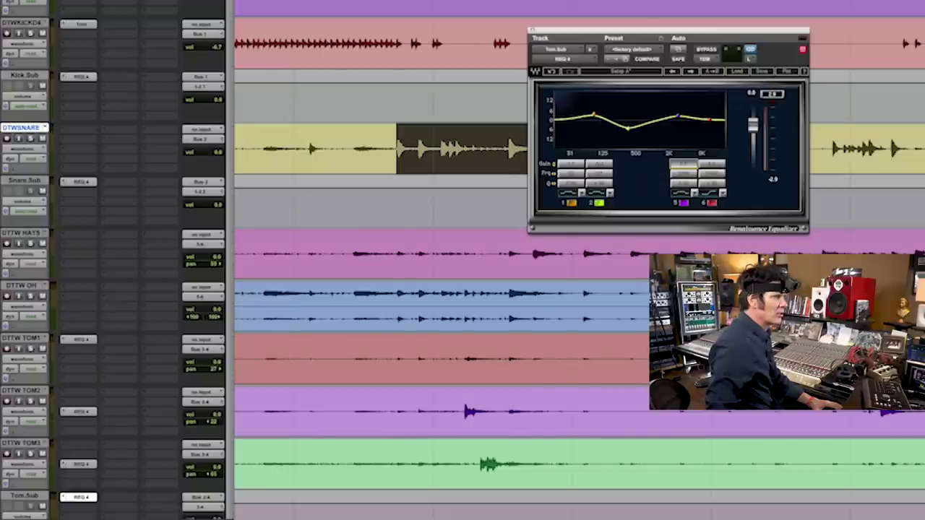
click(552, 13)
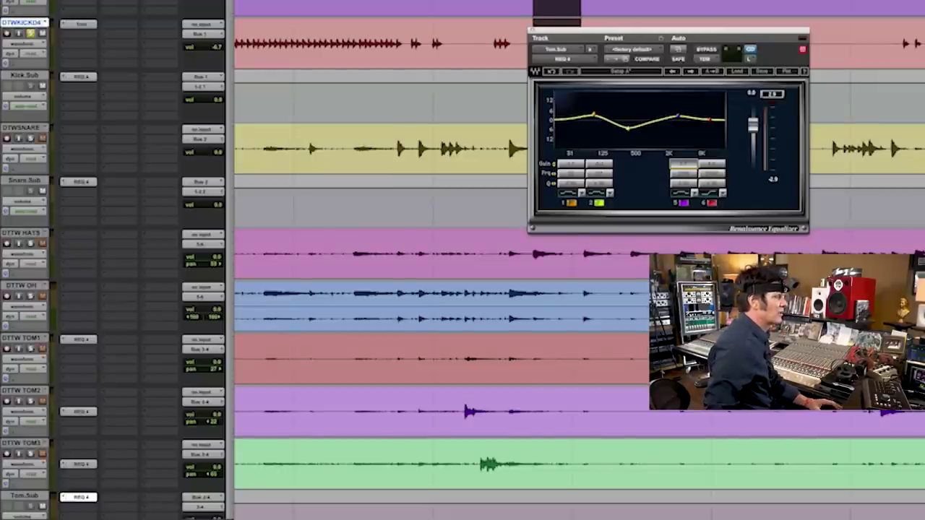
click(535, 38)
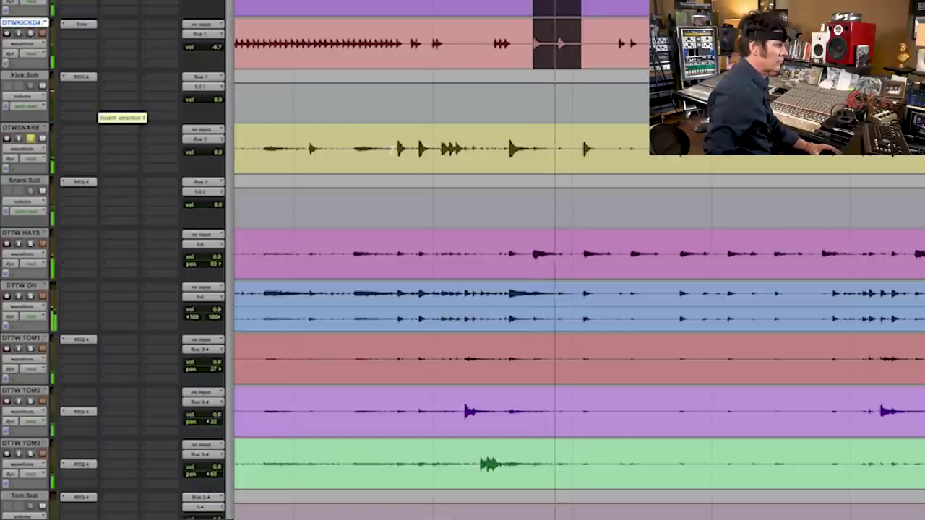
Step: Select the fill on DTWSNARE from its first strong hit to just before the following groove hit, and play it
drag(396, 148, 421, 148)
drag(480, 151, 582, 150)
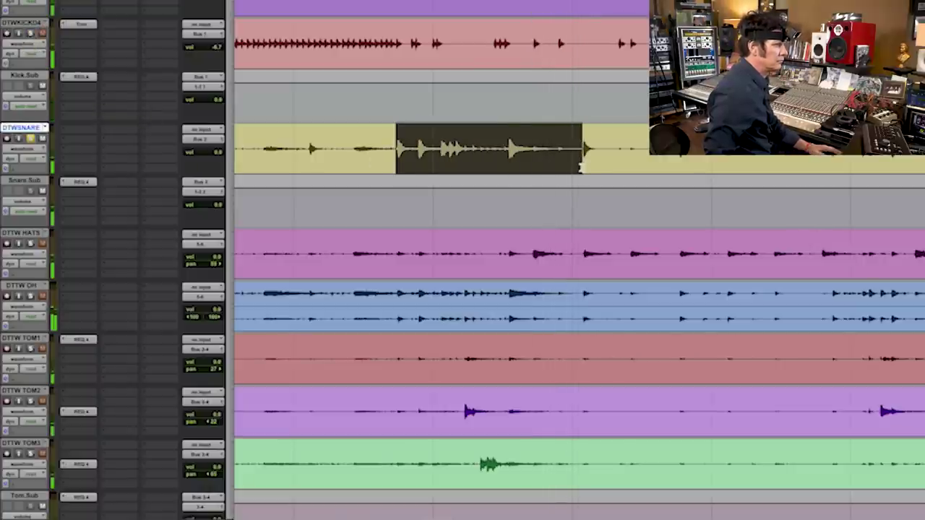
key(space)
key(ctrl+])
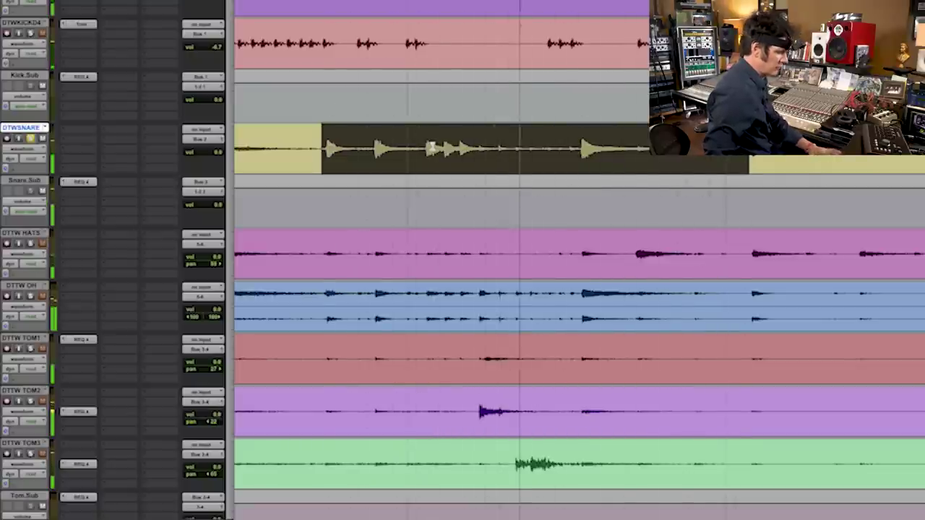
Step: Examine the snare track at several magnifications around the selected fill to survey its hits and quieter strokes
key(ctrl+bracketleft)
key(ctrl+bracketleft)
key(ctrl+bracketleft)
key(ctrl+bracketleft)
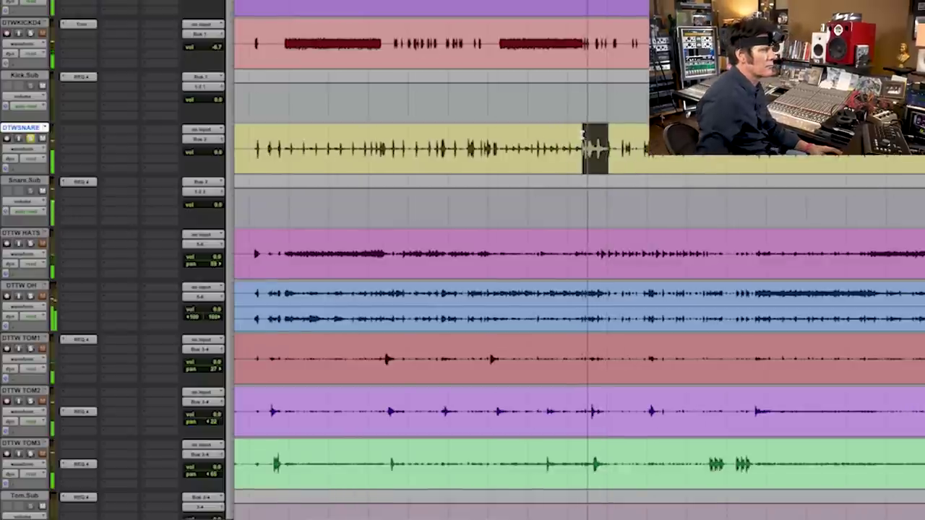
key(ctrl+bracketright)
key(ctrl+bracketright)
key(ctrl+bracketright)
key(ctrl+bracketright)
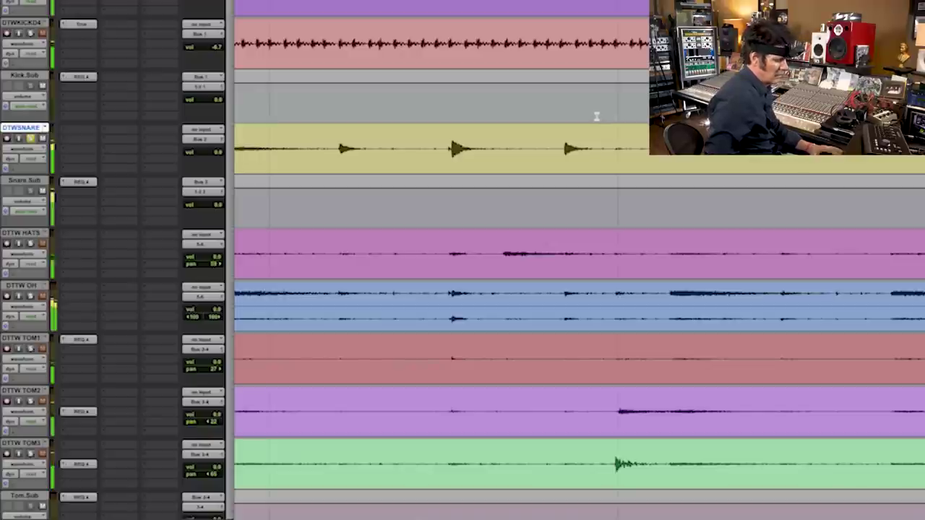
key(ctrl+bracketleft)
key(ctrl+bracketleft)
key(ctrl+bracketleft)
key(ctrl+bracketright)
key(ctrl+bracketright)
key(ctrl+bracketright)
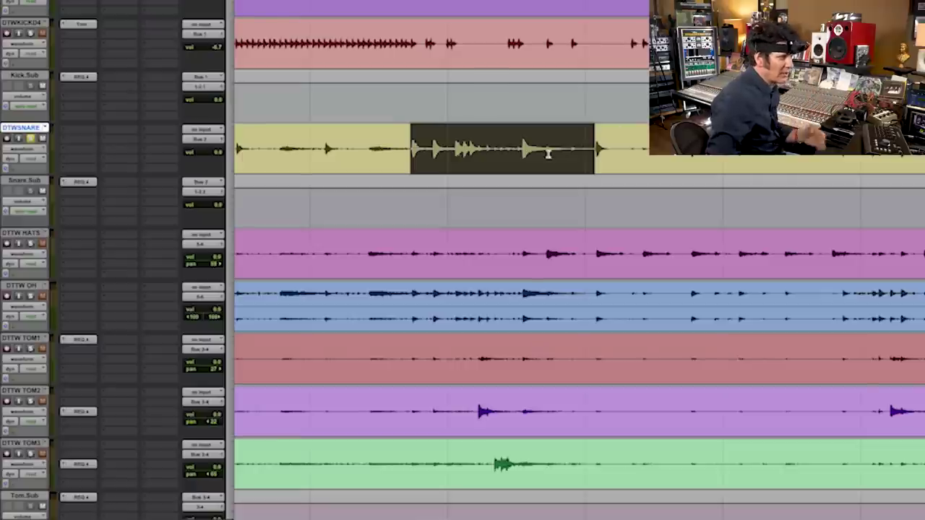
Step: Audition the snare fill, isolate the quiet gap between its last hit and the next one, and examine the gap's bleed closely
key(space)
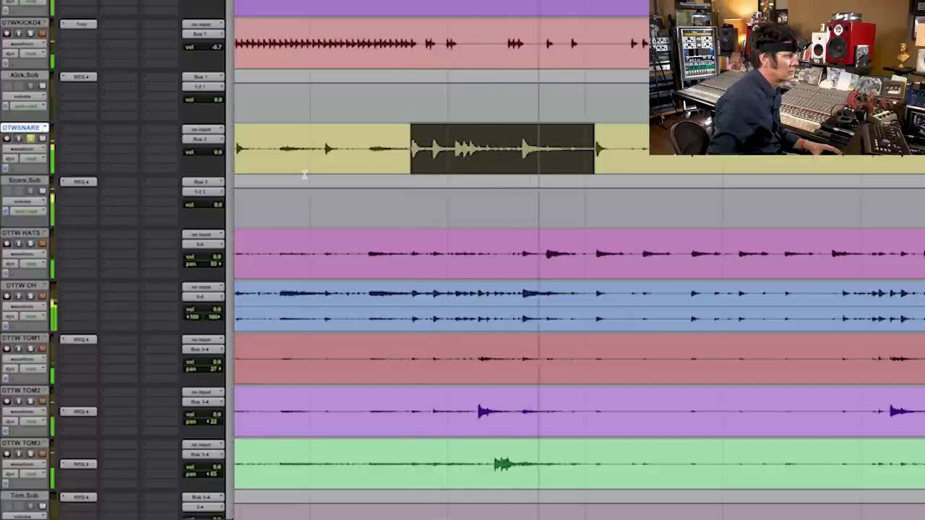
drag(546, 153, 594, 155)
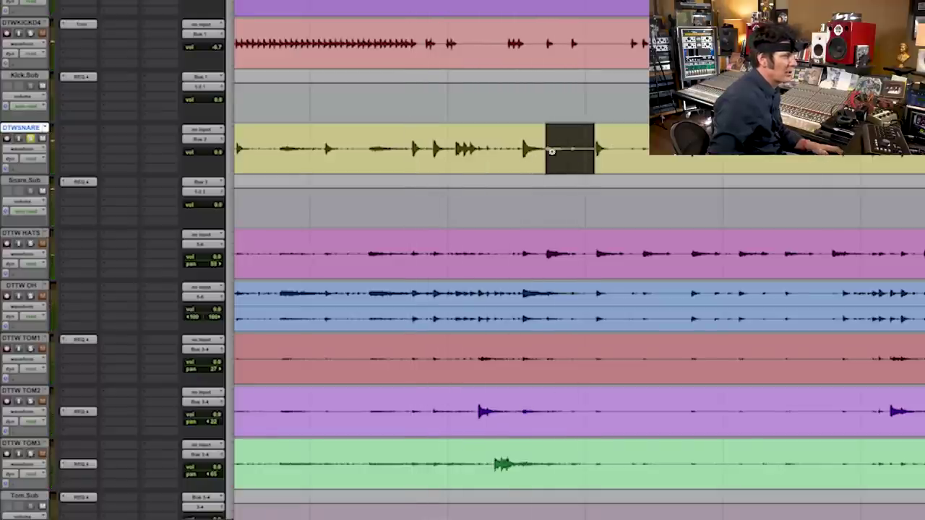
key(e)
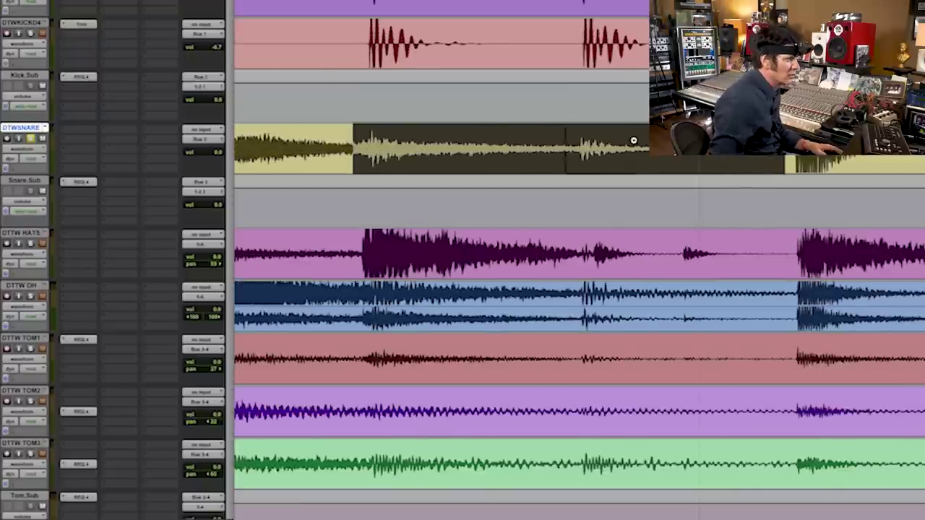
key(ctrl+bracketright)
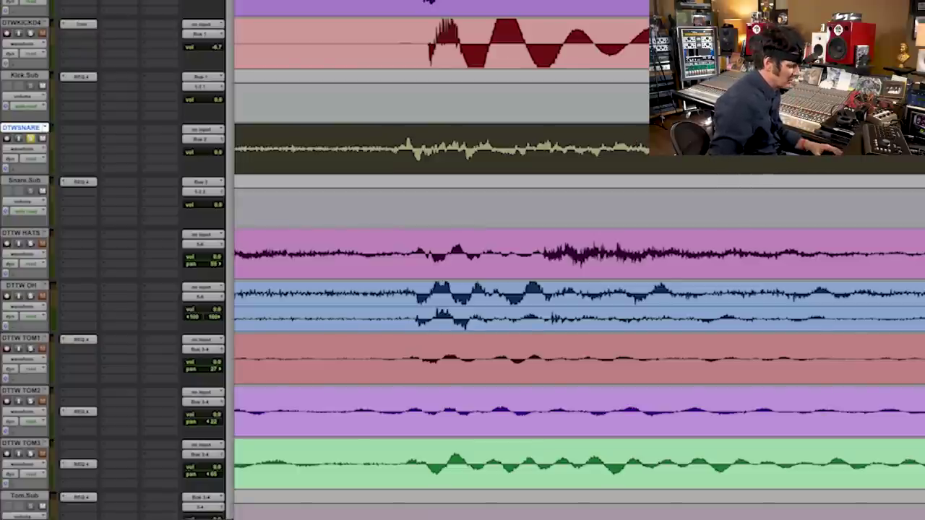
key(space)
Step: Select the snare from the loud hit before the gap through the next hit, and look over other sections of the song
key(ctrl+bracketleft)
key(ctrl+bracketleft)
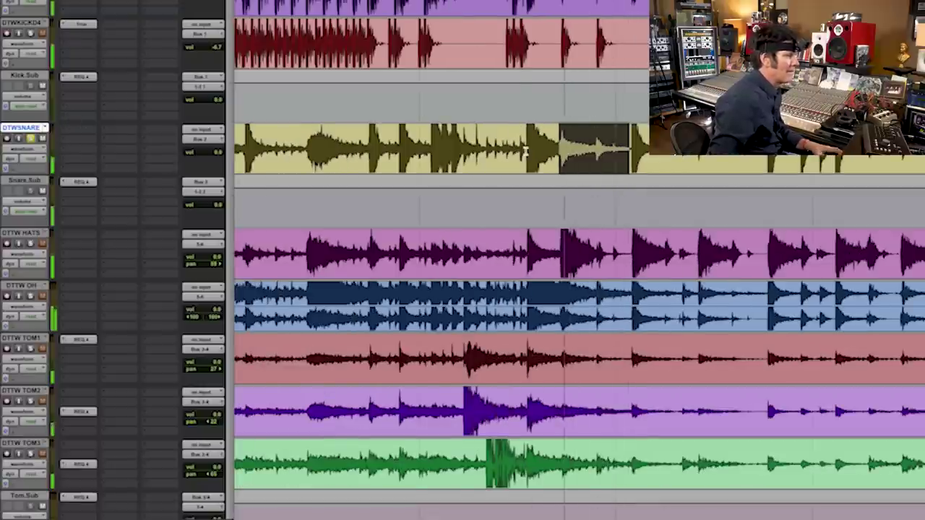
drag(526, 150, 656, 163)
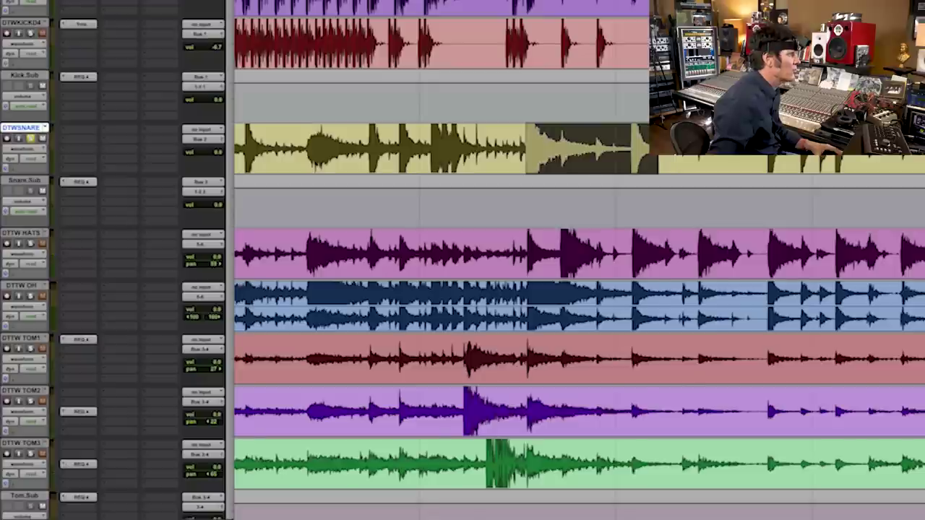
key(ctrl+bracketleft)
key(ctrl+bracketleft)
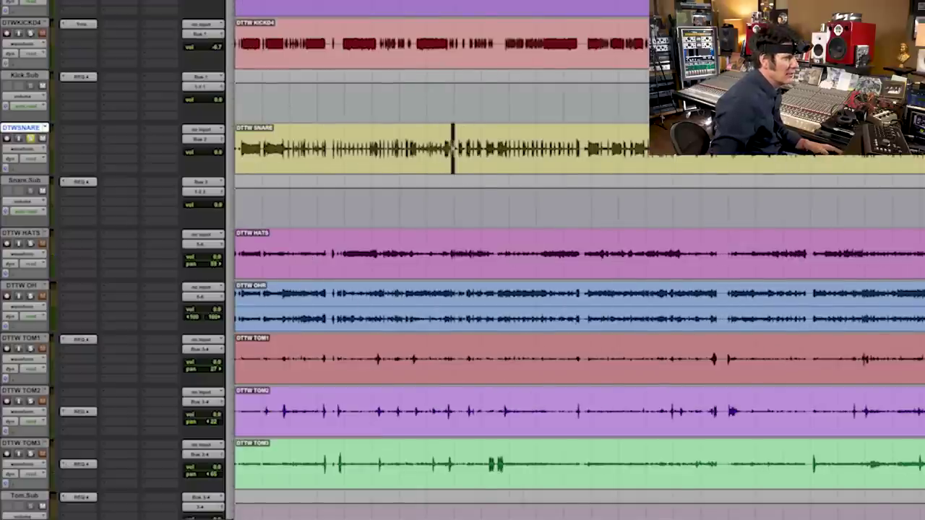
key(ctrl+bracketright)
key(ctrl+bracketright)
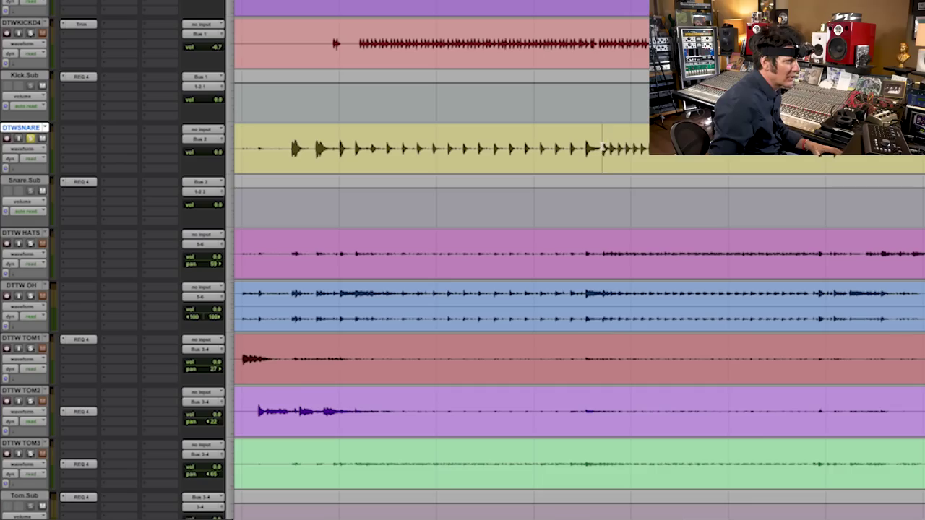
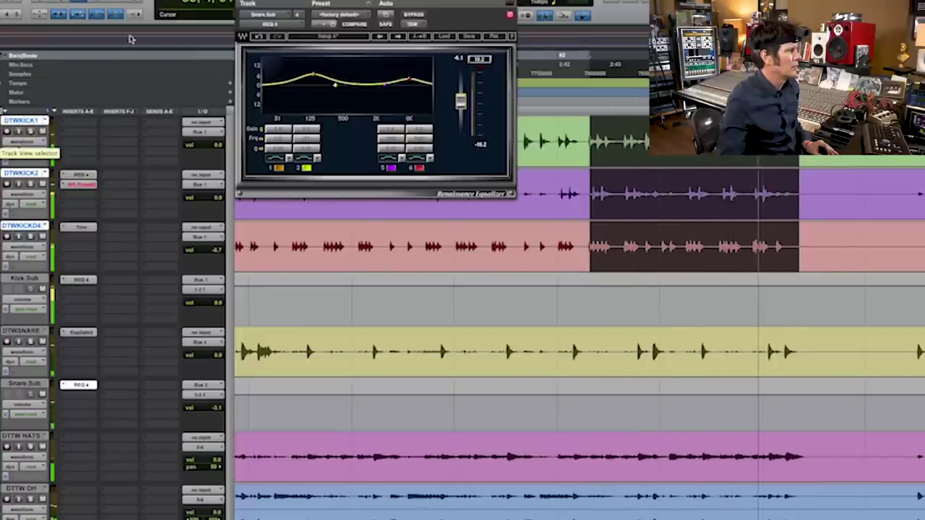
Step: Close the Snare.Sub equalizer and listen to the drum mix while bringing the lower drum tracks into view
click(243, 3)
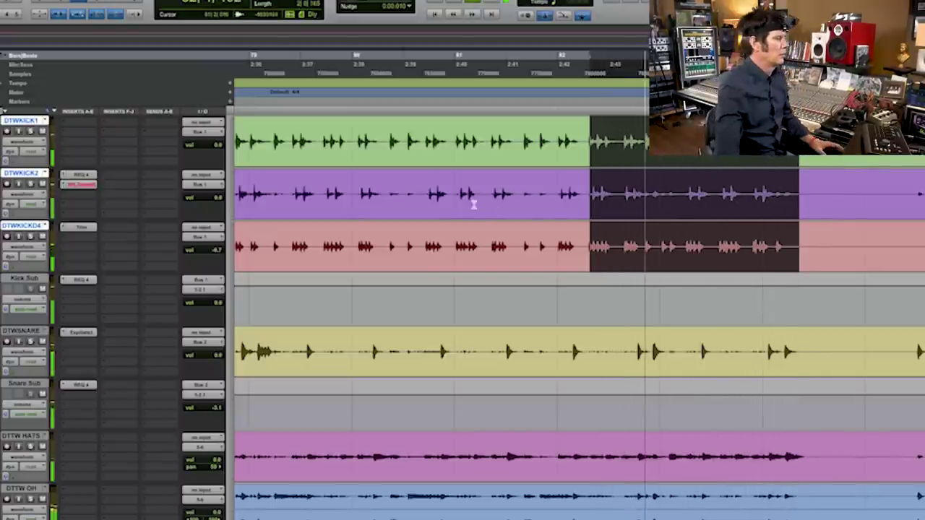
scroll(606, 442, down, 2)
scroll(607, 442, down, 2)
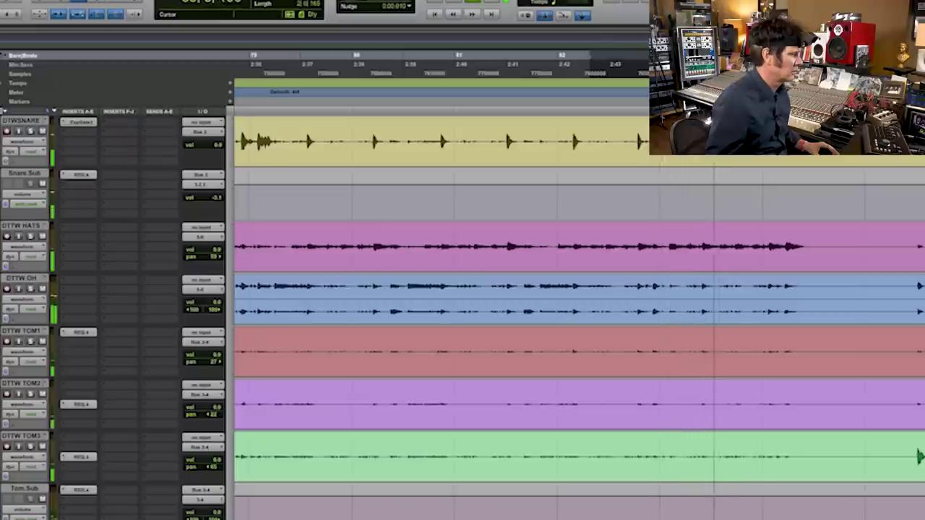
key(space)
key(space)
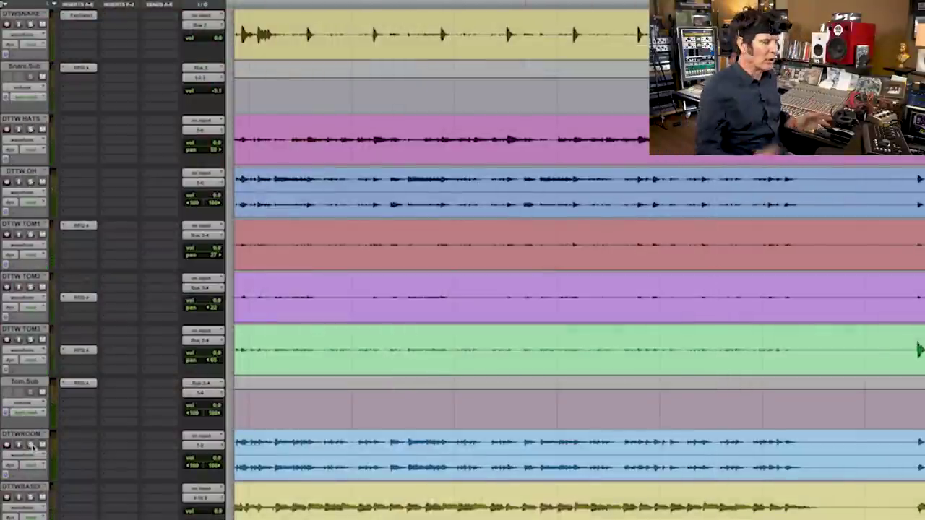
Step: Insert the stereo multichannel TDM equalizer REQ 2 on the DTTWROOM track
click(81, 441)
mouse_move(130, 453)
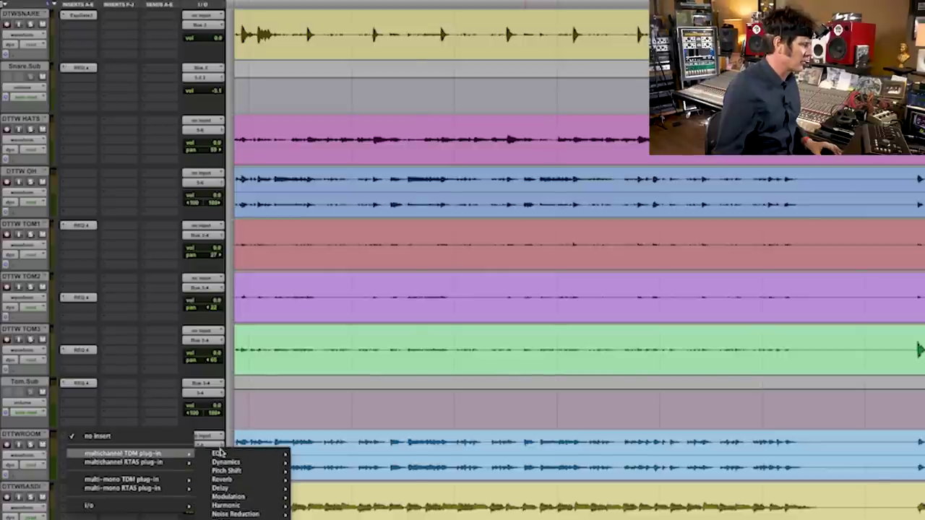
mouse_move(217, 453)
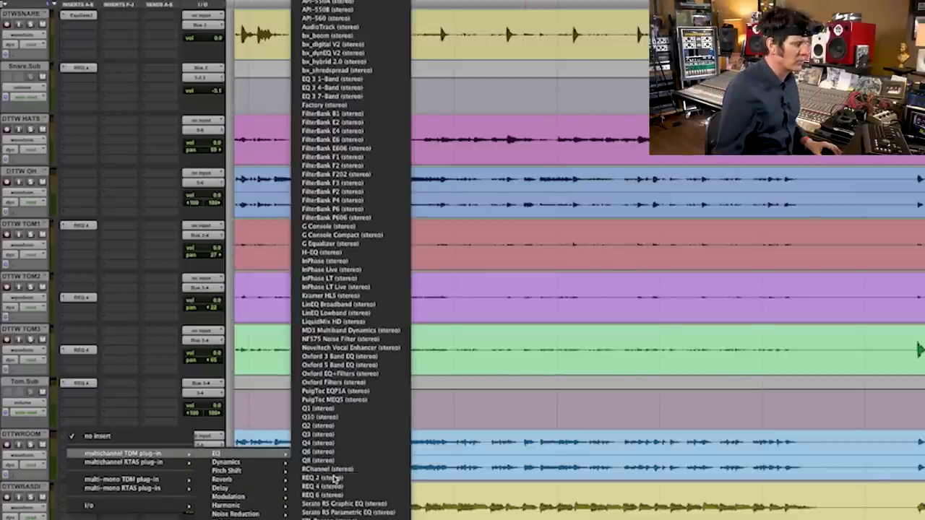
click(322, 478)
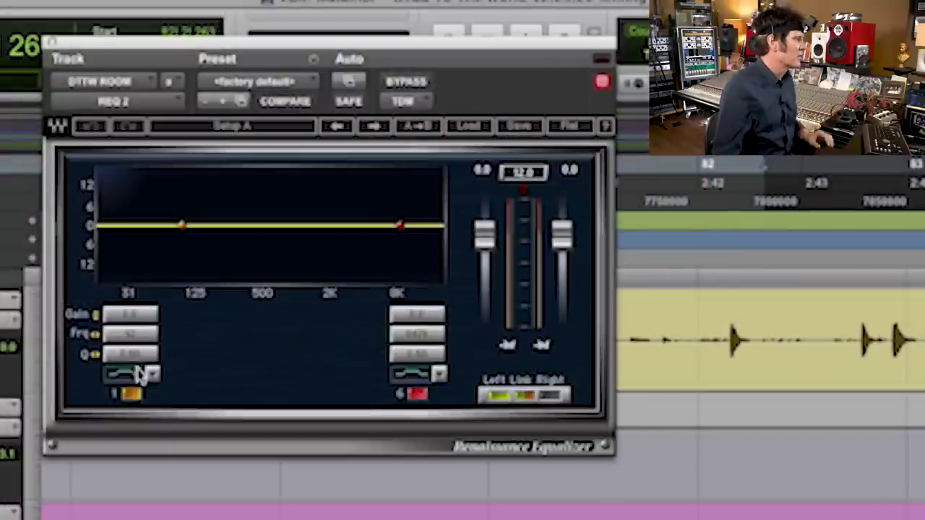
Step: Turn band 1 of the room equalizer into a high-pass filter, raise its frequency above 125 Hz, and cut the low mids
click(289, 51)
drag(129, 334, 132, 331)
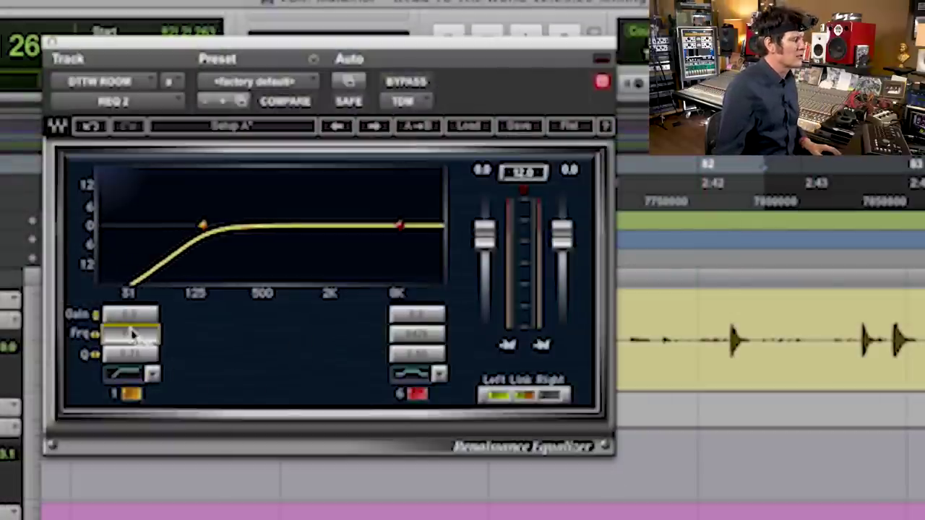
drag(433, 318, 435, 361)
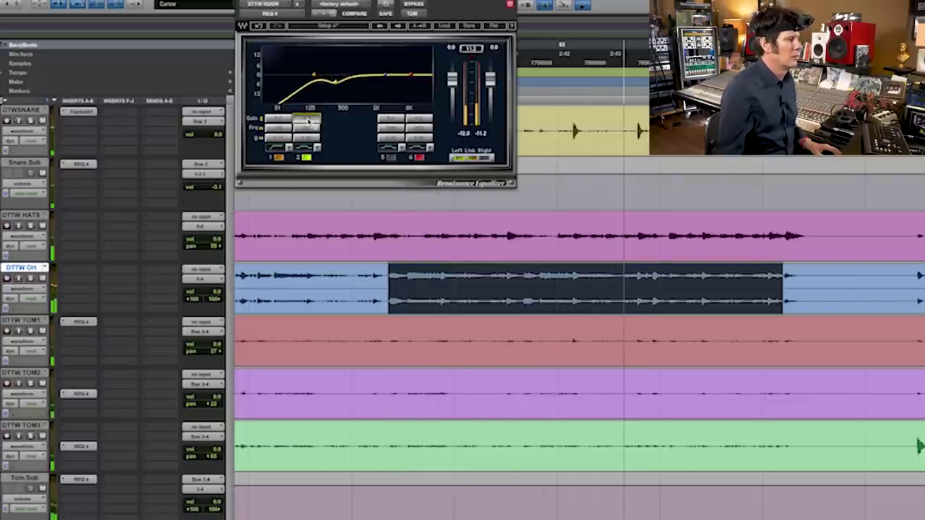
Step: Narrow the selection on the overhead track to a short passage, play it, and stop playback with the room track in view
key(space)
key(space)
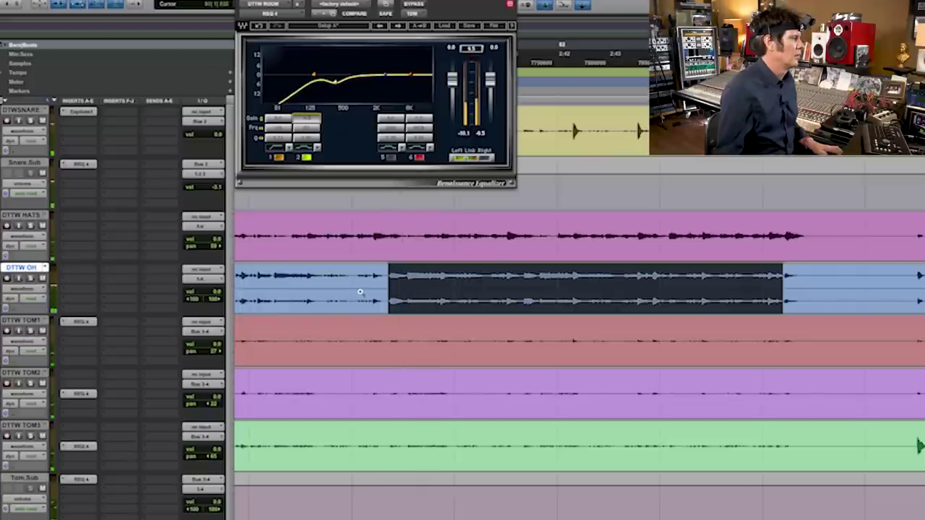
key(ctrl+bracketright)
click(388, 286)
drag(388, 286, 655, 287)
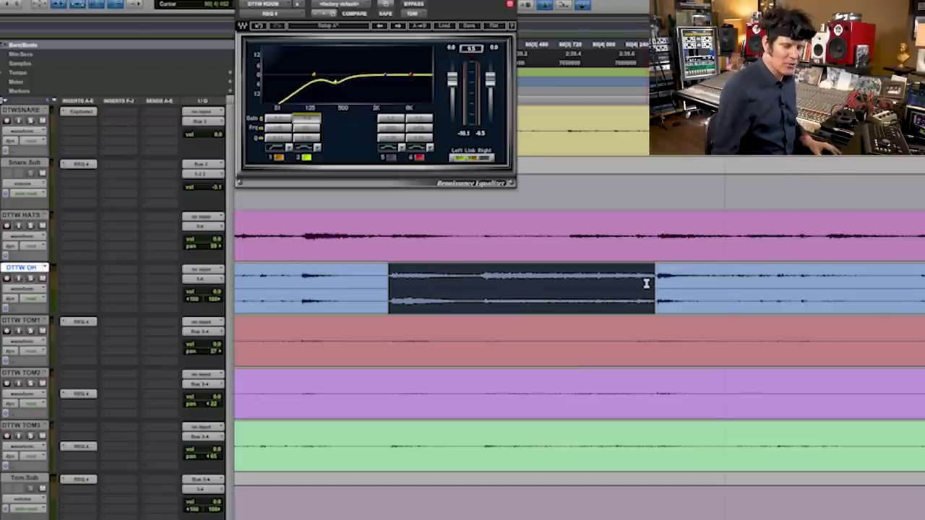
key(space)
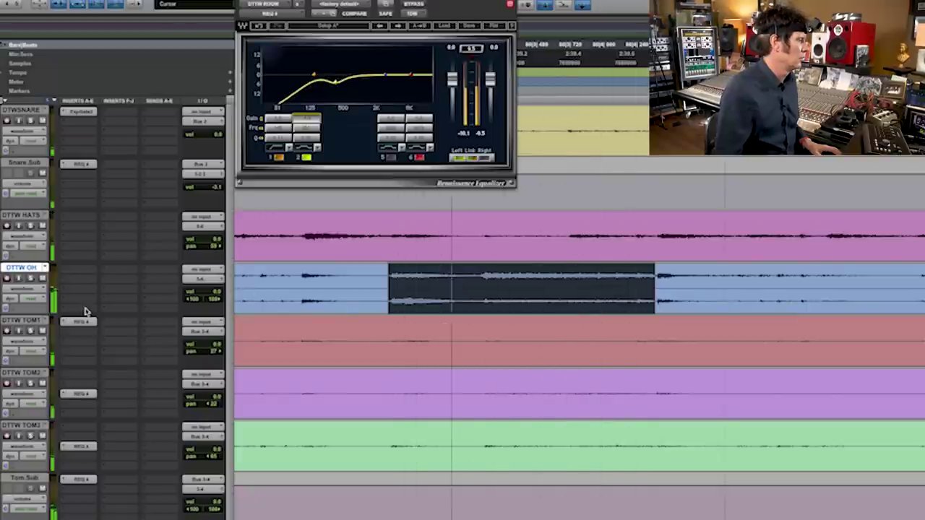
scroll(379, 456, down, 2)
key(space)
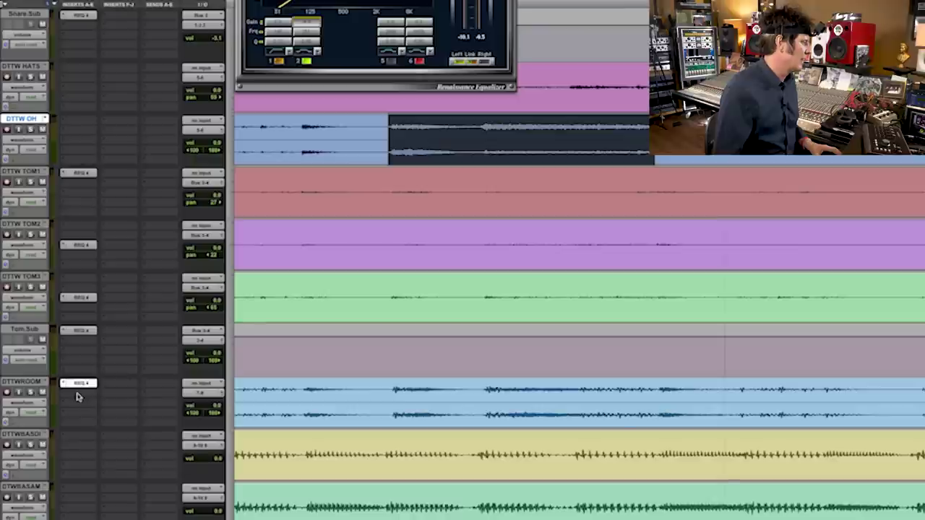
Step: Insert the stereo multichannel TDM DeEsser on the DTTWROOM track, after the equalizer
click(78, 480)
mouse_move(122, 508)
mouse_move(246, 420)
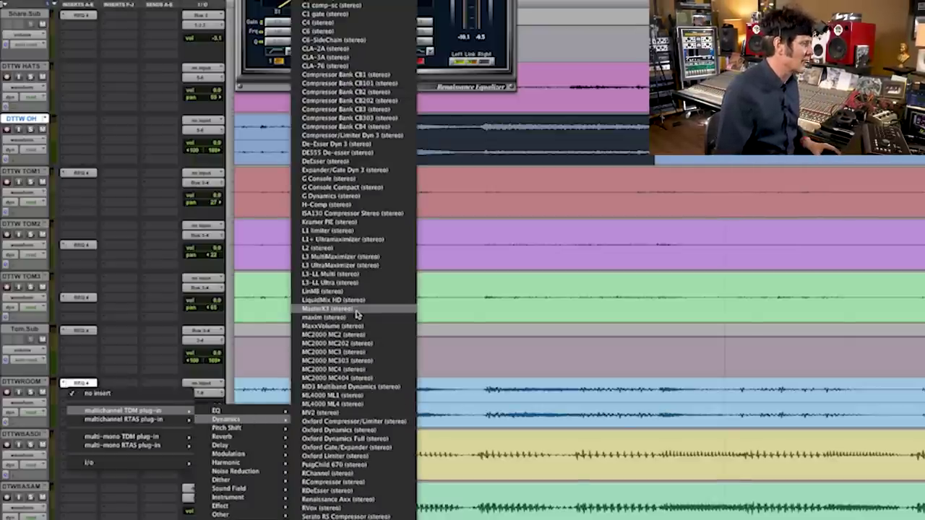
click(359, 161)
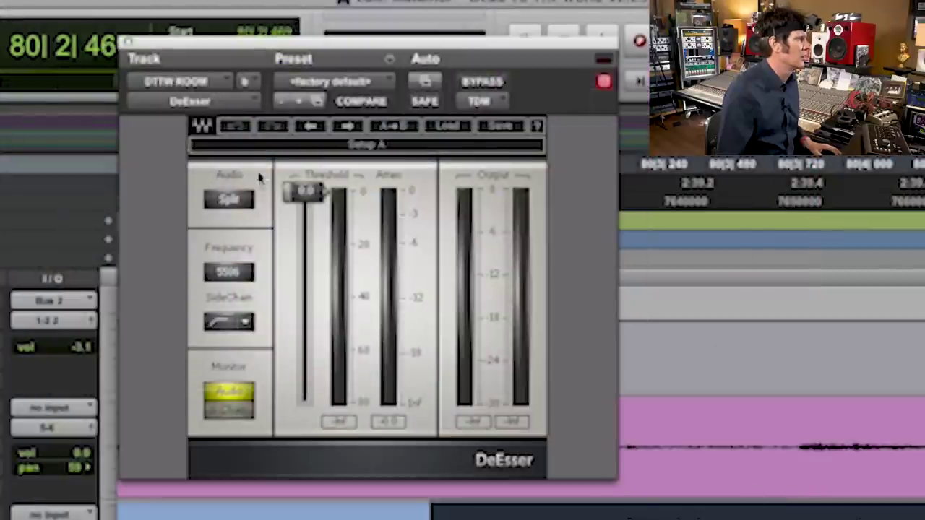
Step: Monitor the DeEsser's sidechain during playback, set its frequency to 2000 and threshold to about -28, and return monitoring to Audio
key(space)
click(231, 409)
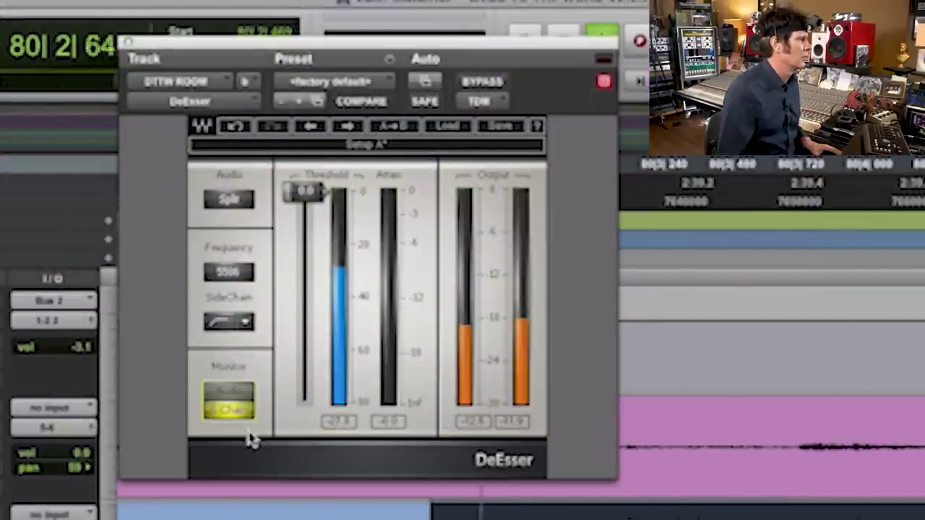
drag(241, 272, 241, 298)
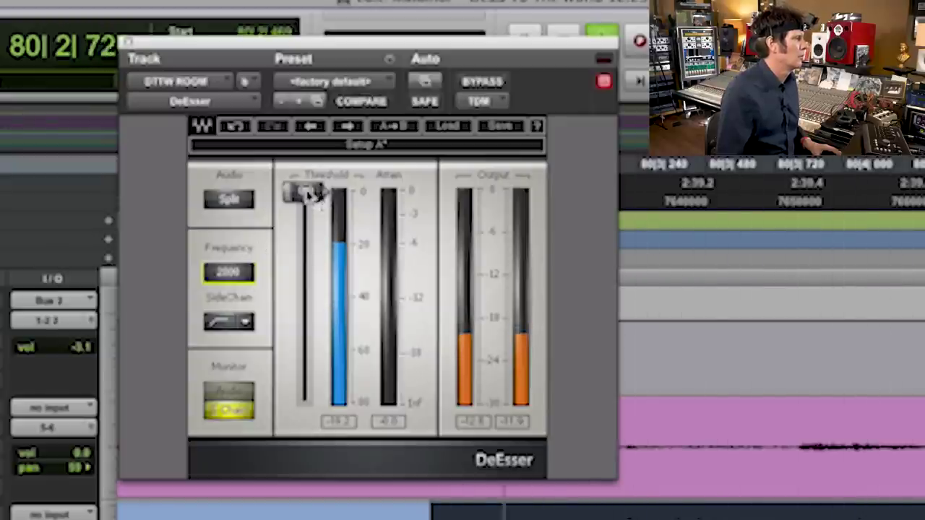
drag(313, 197, 326, 267)
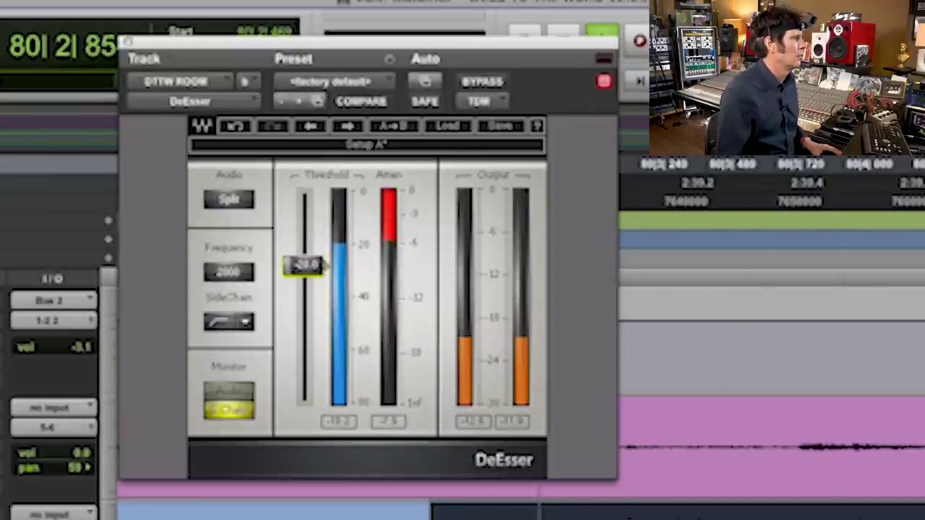
click(231, 418)
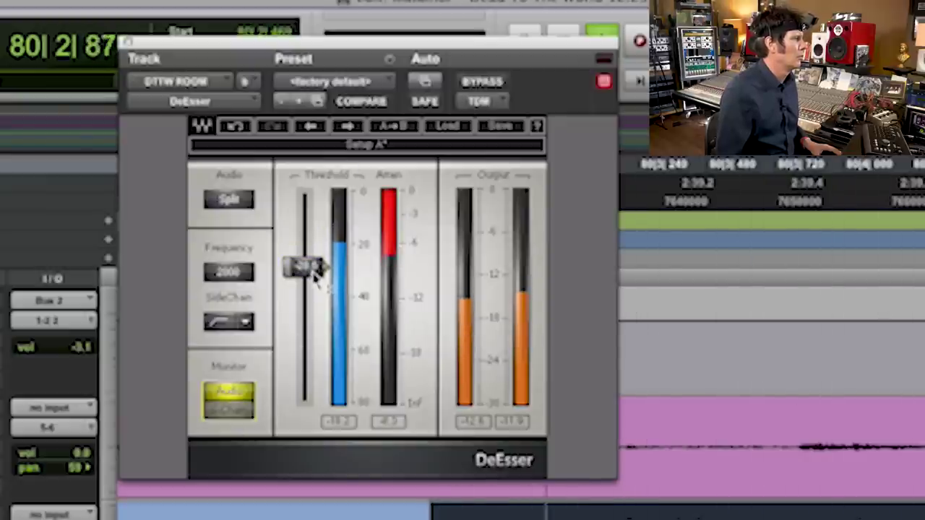
Step: Compare the room track with the DeEsser bypassed and active, and stop playback
click(491, 83)
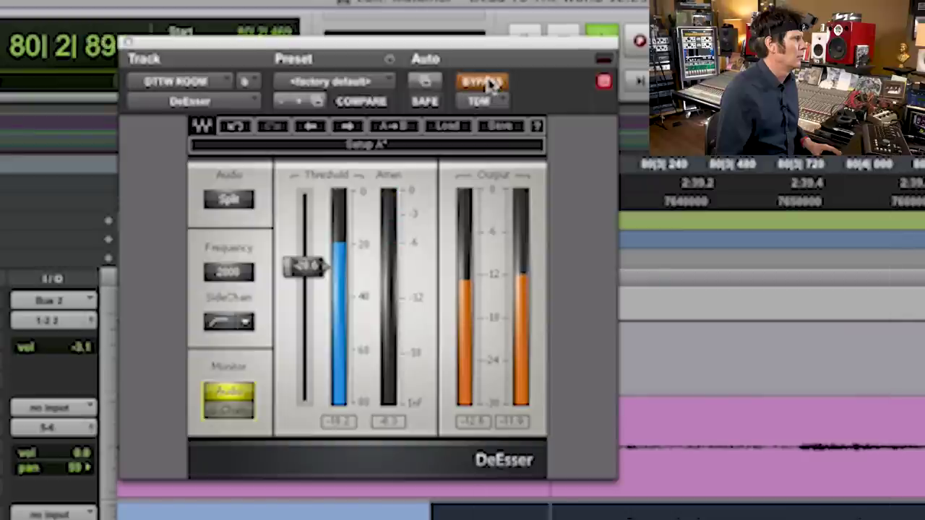
click(491, 83)
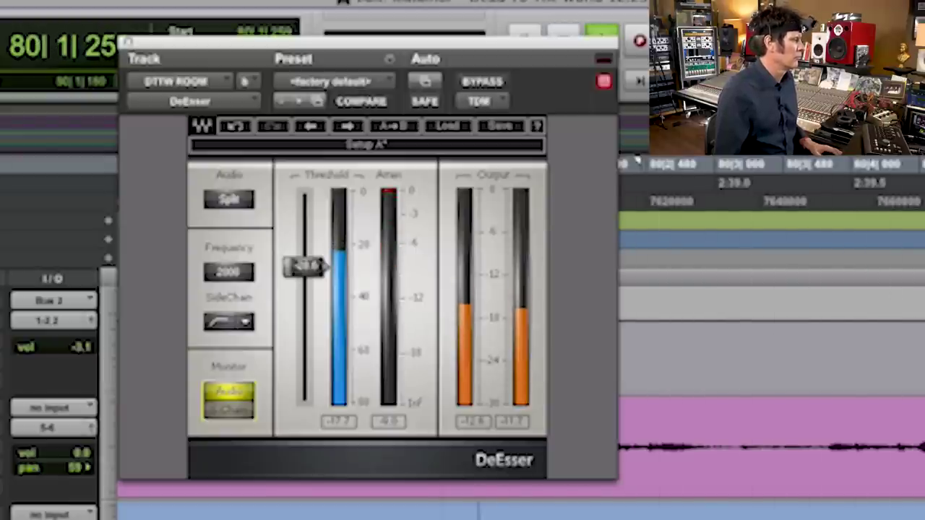
key(space)
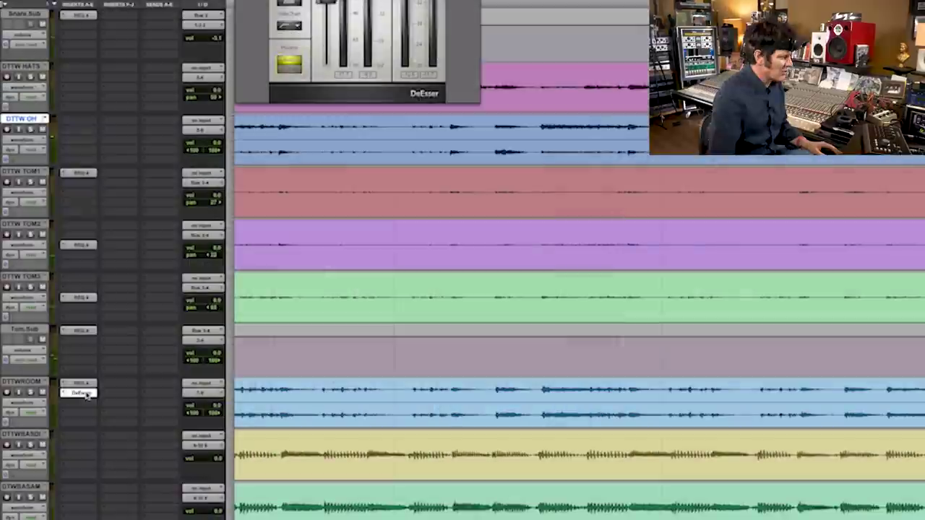
Step: Insert the stereo multichannel TDM Lo-Fi on the DTTWROOM track after the DeEsser and add a slight amount of saturation
click(62, 410)
mouse_move(74, 427)
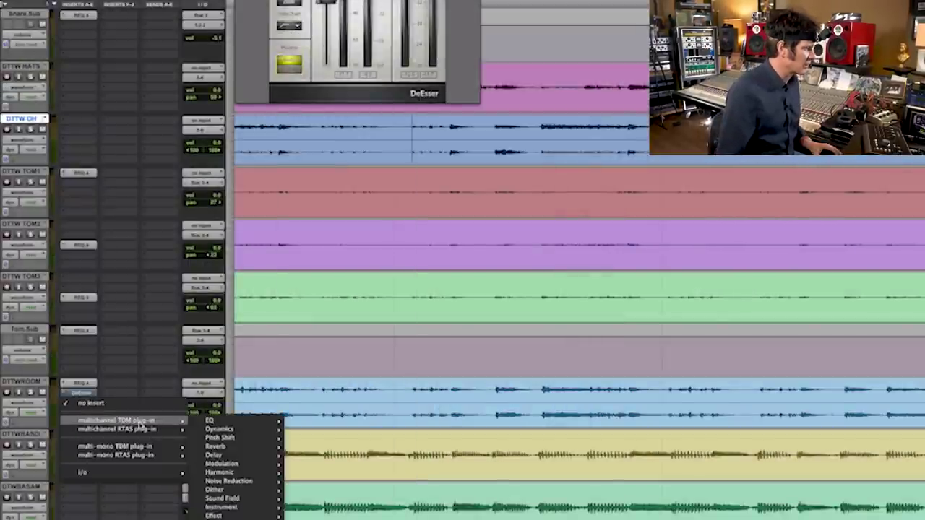
mouse_move(242, 473)
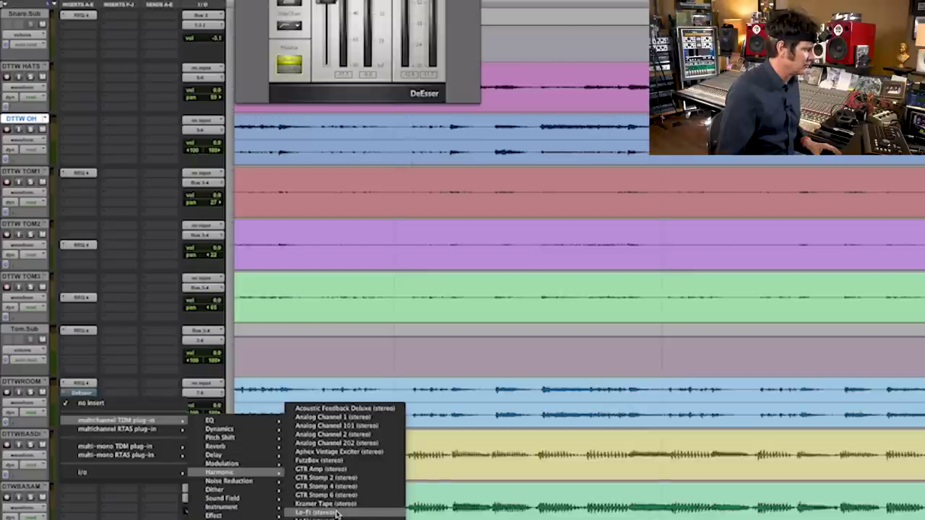
click(336, 513)
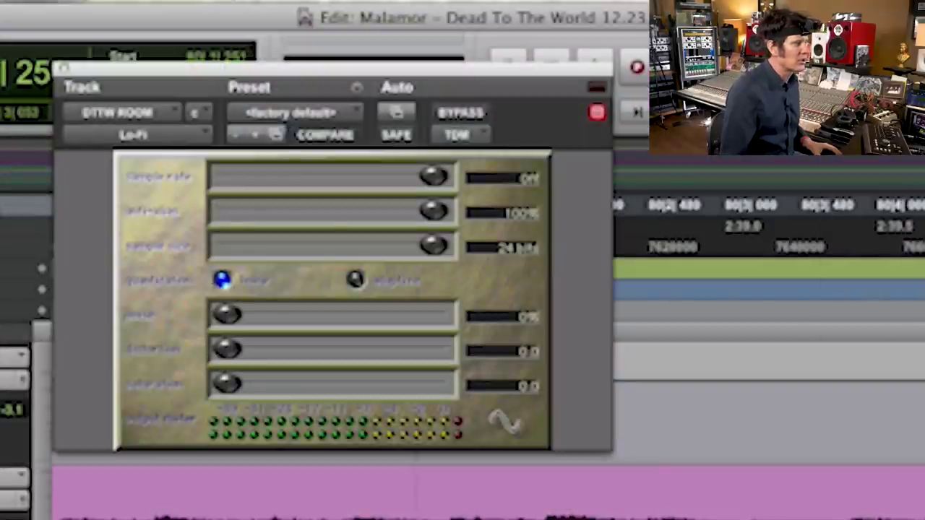
drag(227, 386, 207, 362)
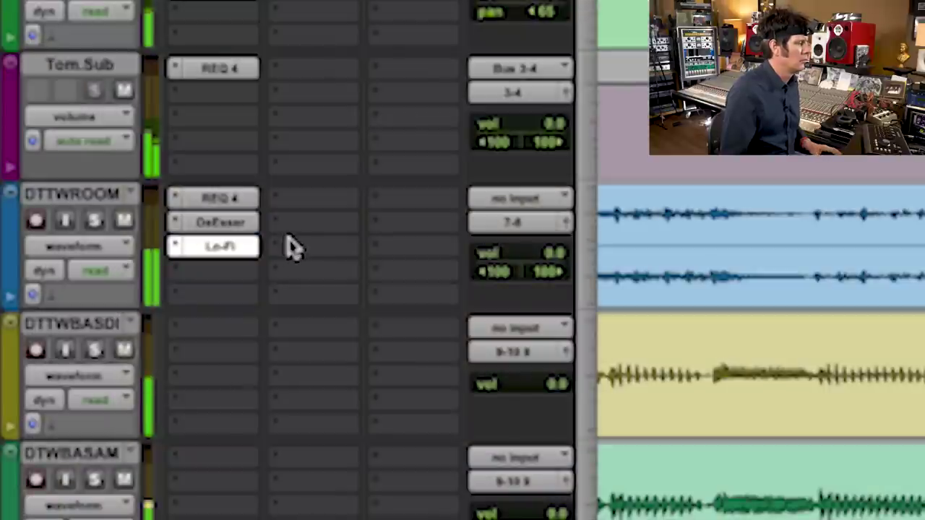
Step: Toggle the room track's Lo-Fi bypass repeatedly during playback to compare the sound with and without saturation
super+click(234, 259)
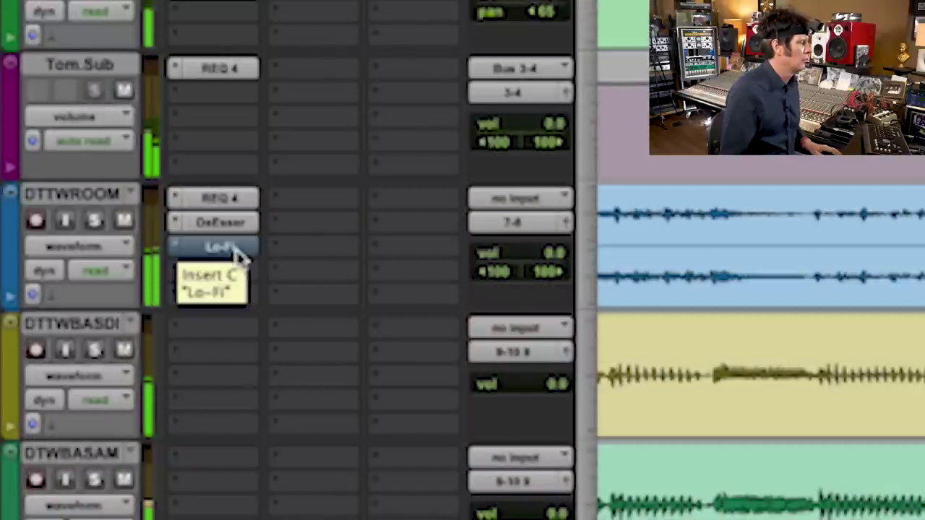
super+click(235, 260)
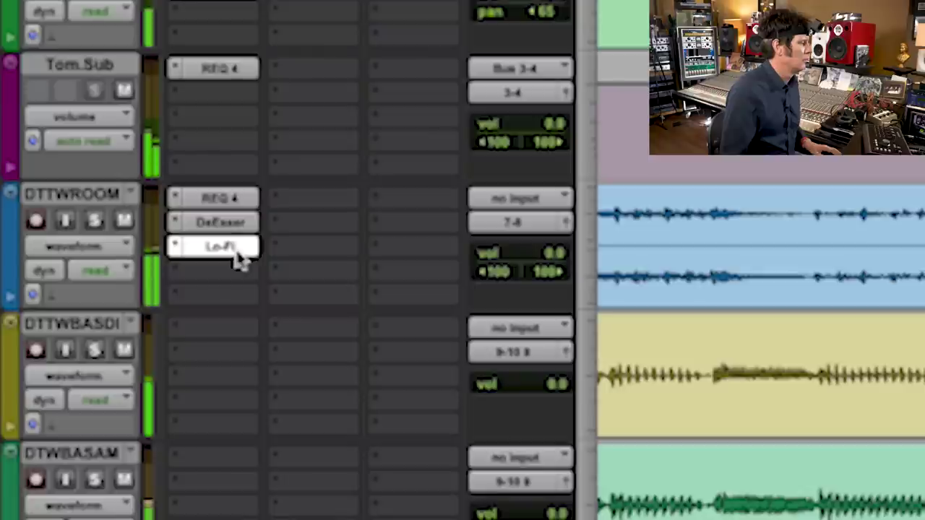
super+click(235, 259)
super+click(243, 252)
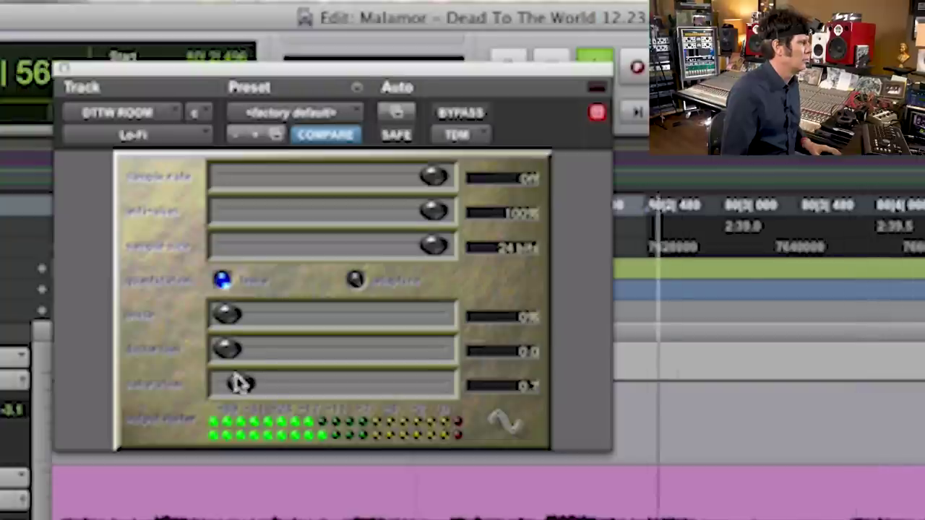
Step: Raise the Lo-Fi saturation to somewhat above 1 and compare the room sound with the effect bypassed and active
drag(234, 382, 258, 384)
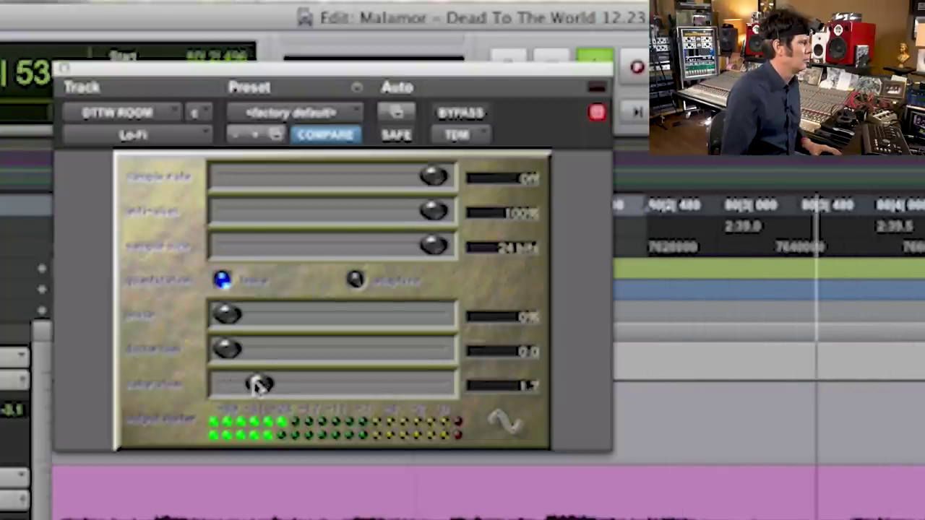
click(463, 114)
click(462, 114)
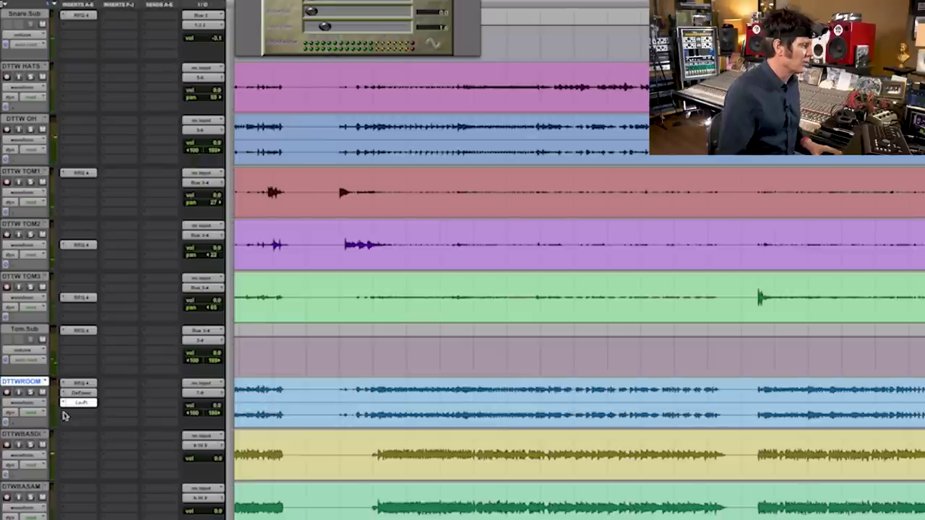
Step: Insert the stereo multichannel TDM reverb D-Verb on the DTTWROOM track after Lo-Fi
click(64, 413)
mouse_move(174, 430)
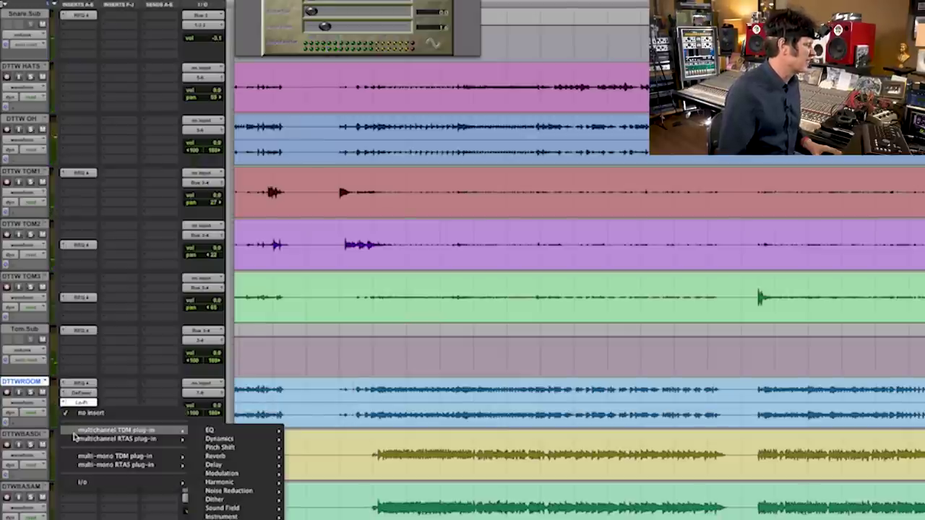
mouse_move(216, 456)
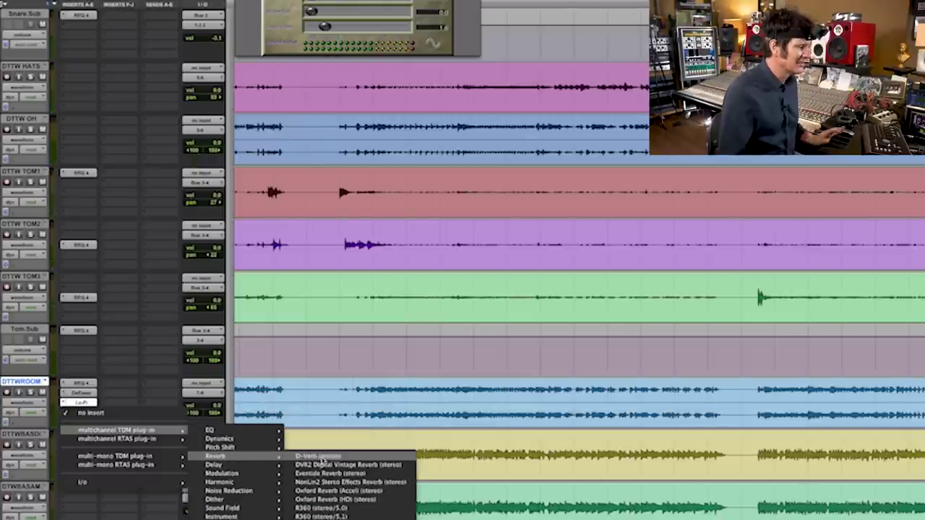
click(340, 456)
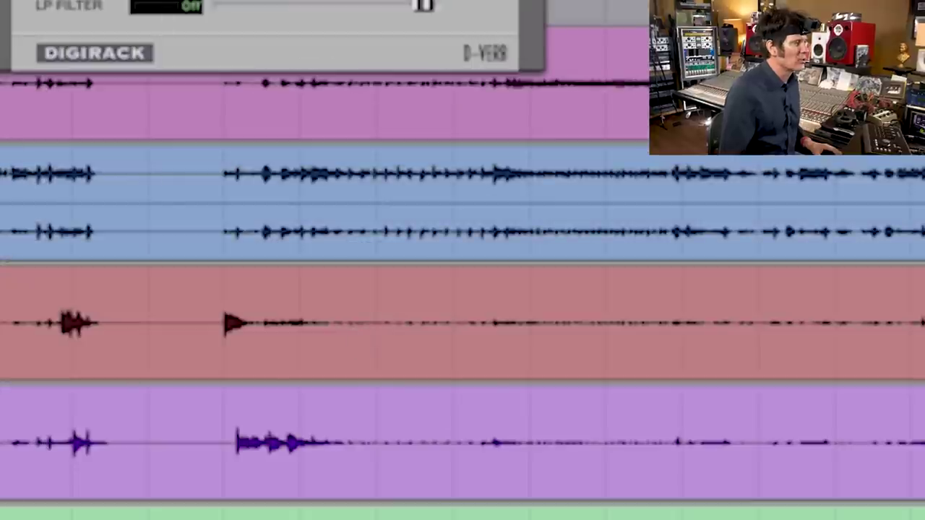
Step: Bring the D-Verb window fully into view and set the Room 1 algorithm, Medium size and a 27% mix
drag(289, 0, 362, 61)
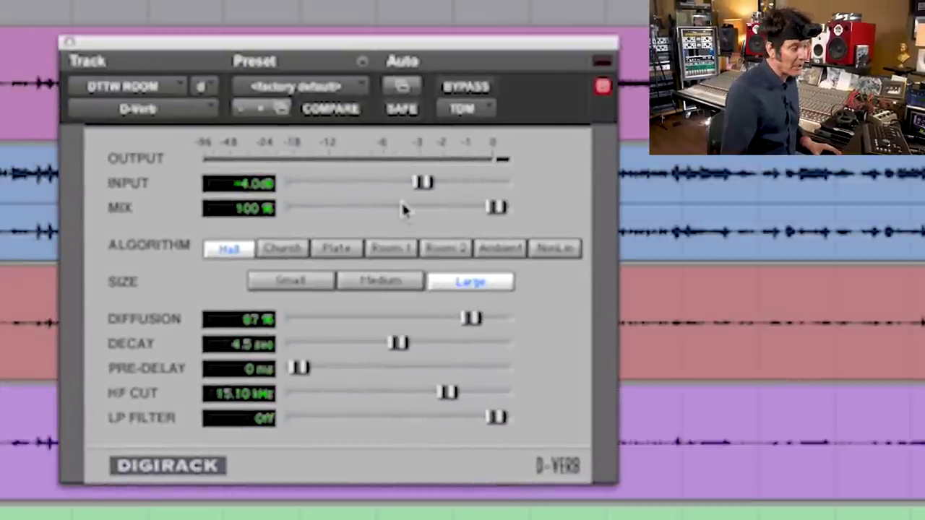
click(394, 249)
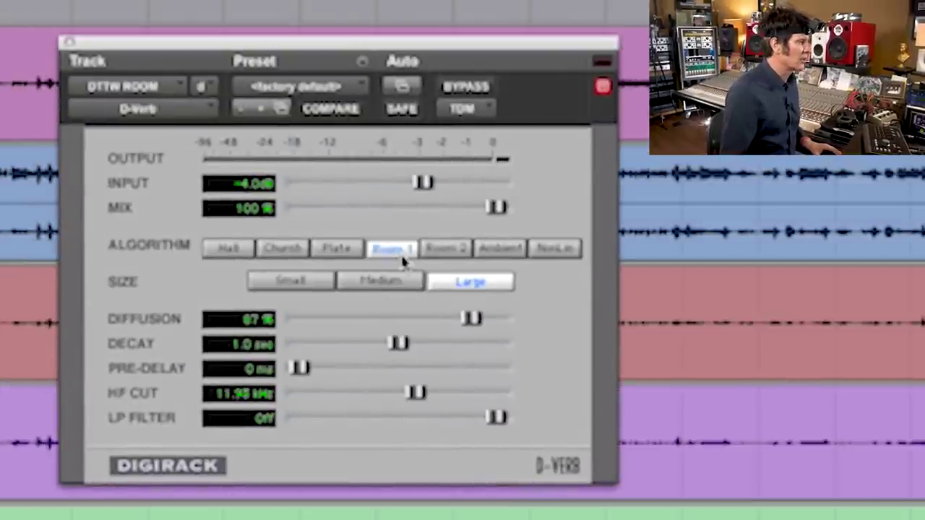
click(395, 282)
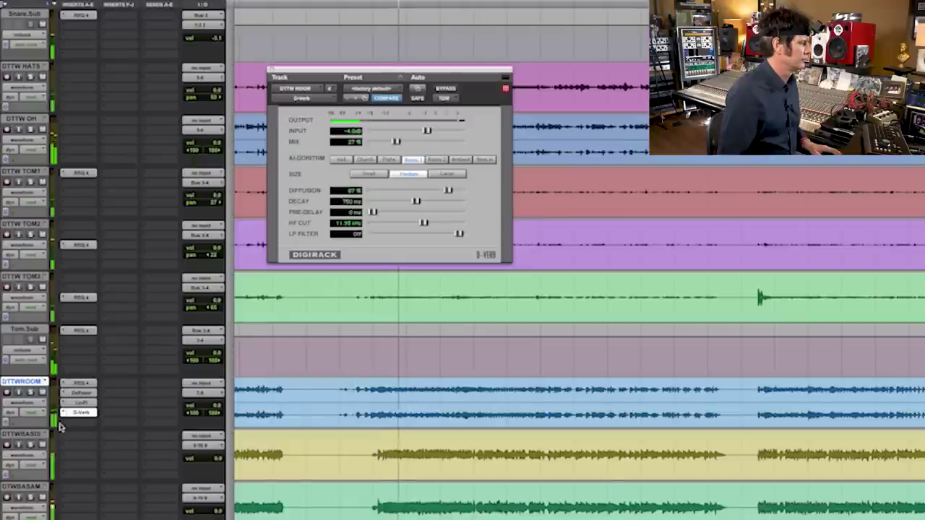
Step: Insert the stereo multichannel TDM dynamics plug-in RCompressor on the DTTWROOM track after D-Verb
click(62, 426)
mouse_move(84, 448)
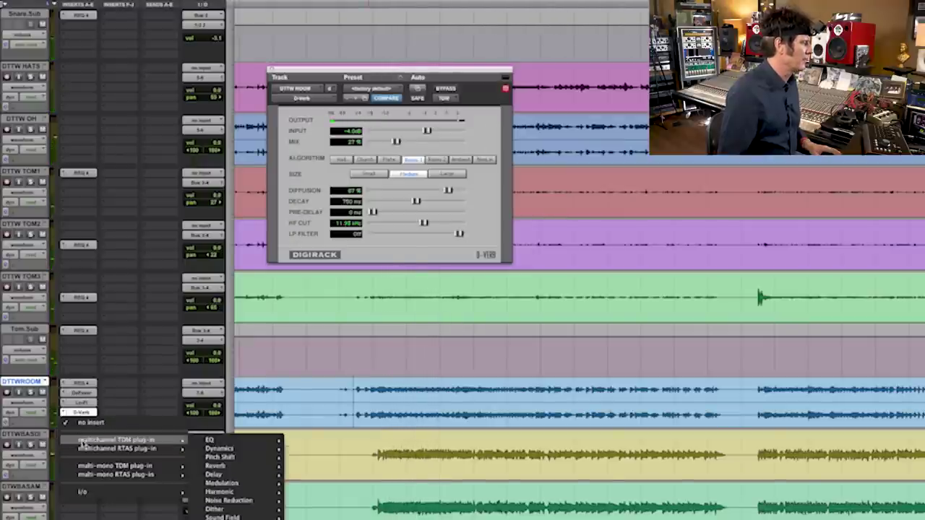
mouse_move(217, 445)
click(339, 480)
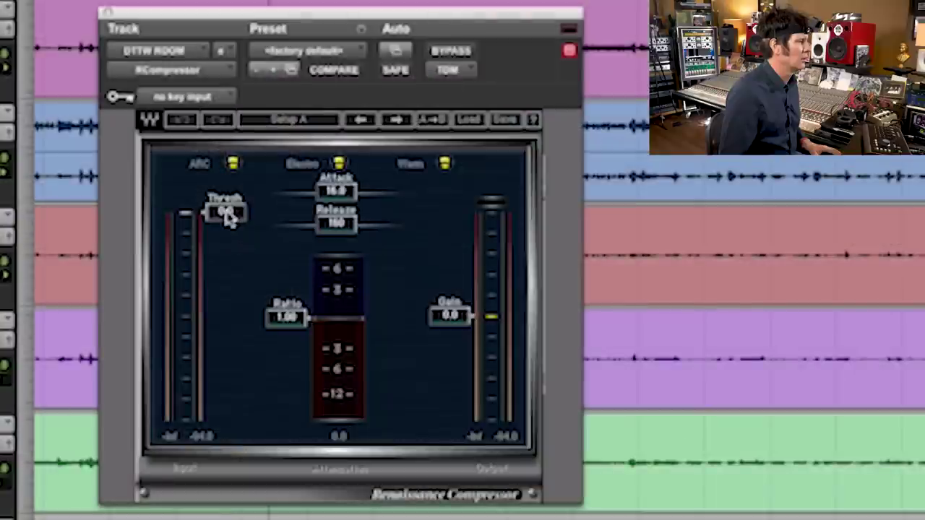
Step: Set the room compressor's threshold to about -23, ratio to about 3.9 and gain to about 7.5, and toggle playback to listen
drag(330, 170, 331, 219)
drag(225, 303, 226, 295)
drag(286, 317, 287, 353)
drag(239, 305, 238, 297)
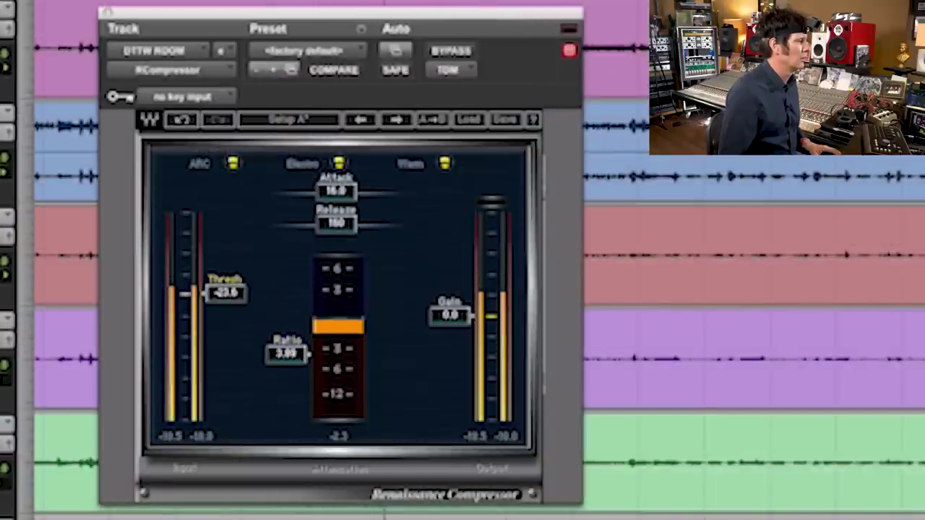
drag(453, 323, 453, 296)
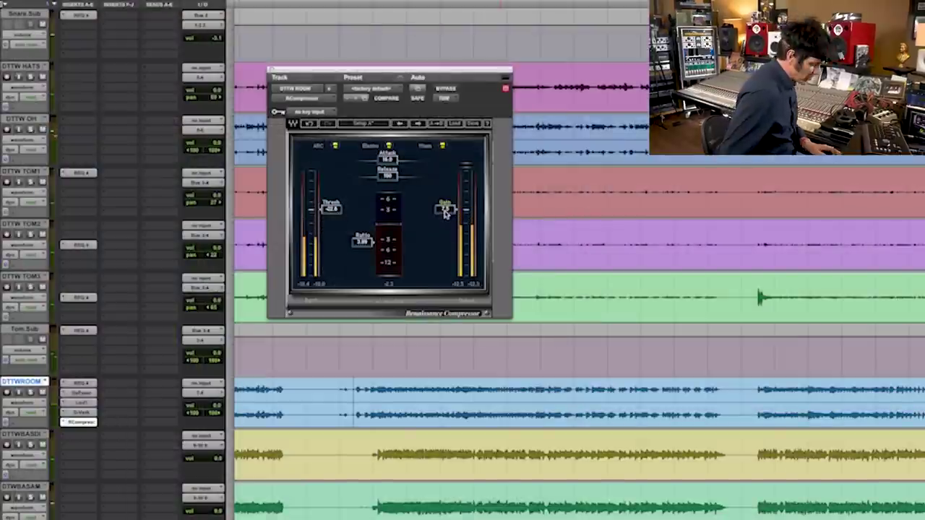
key(space)
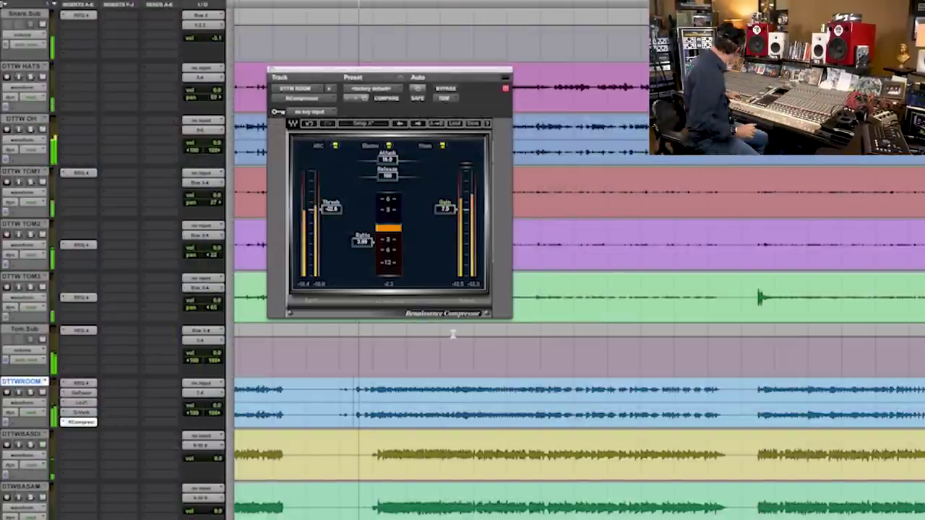
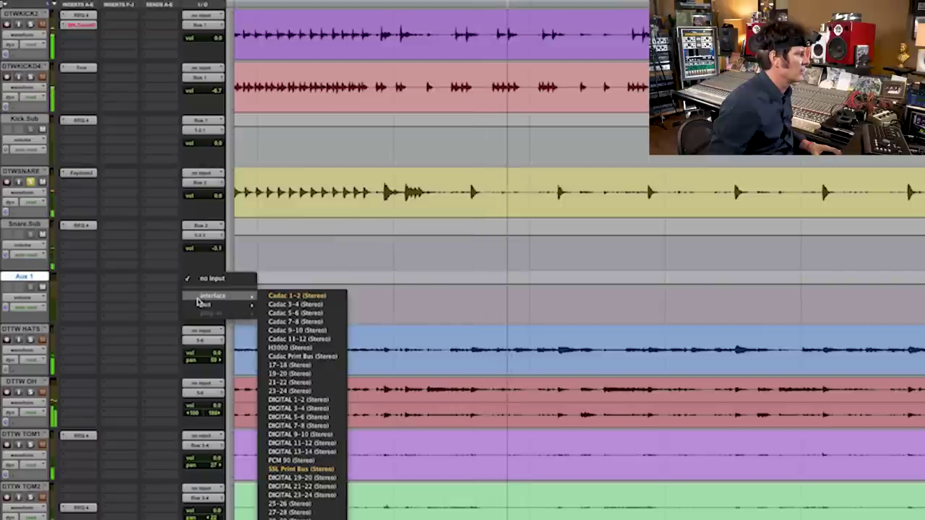
mouse_move(217, 304)
mouse_move(285, 304)
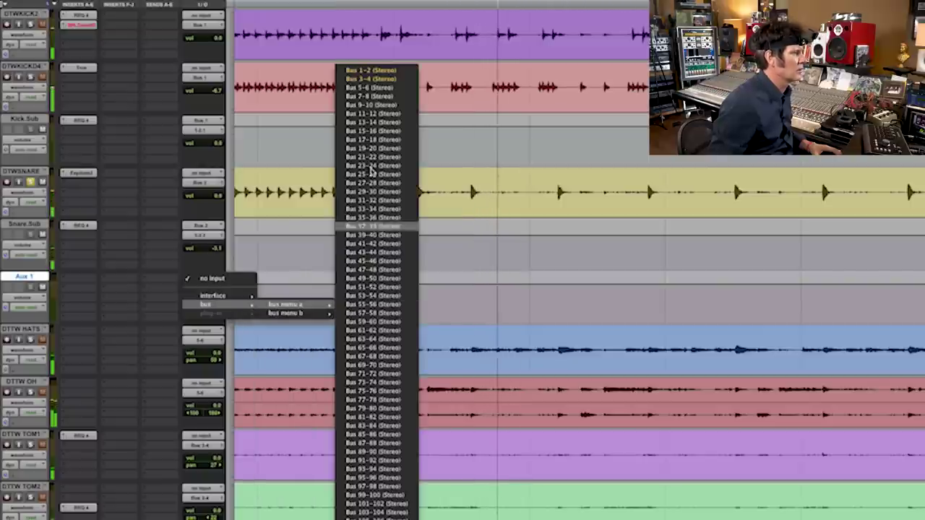
click(390, 90)
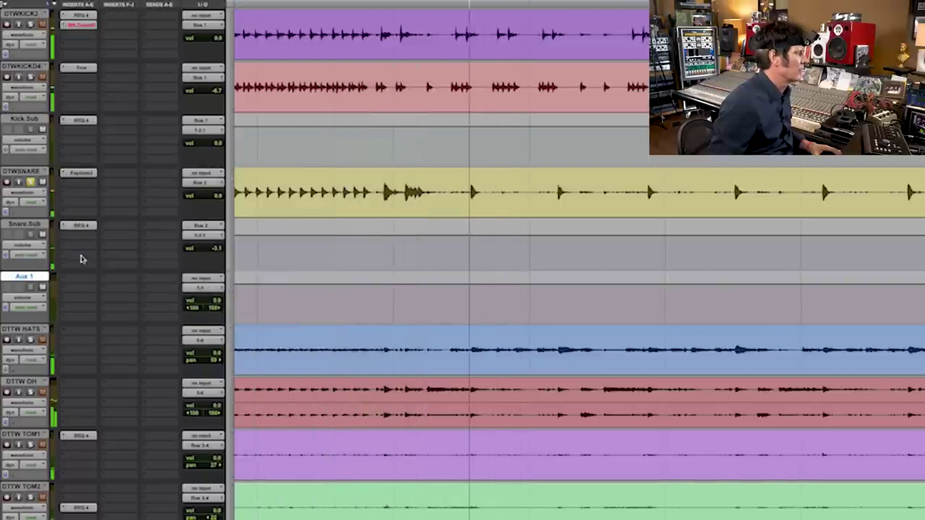
click(120, 231)
mouse_move(120, 254)
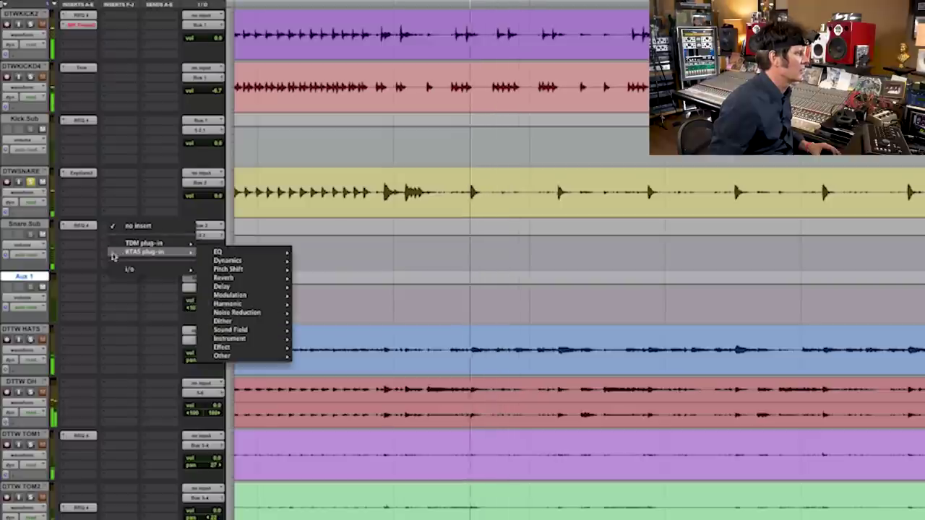
click(147, 230)
Step: Add a stereo send to Bus 5-6 on the Snare.Sub track
click(153, 230)
mouse_move(157, 244)
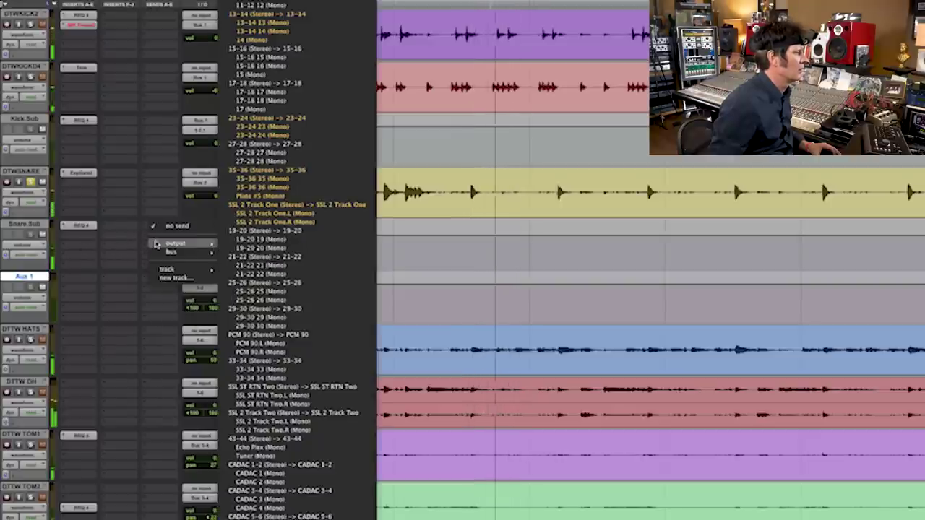
mouse_move(258, 253)
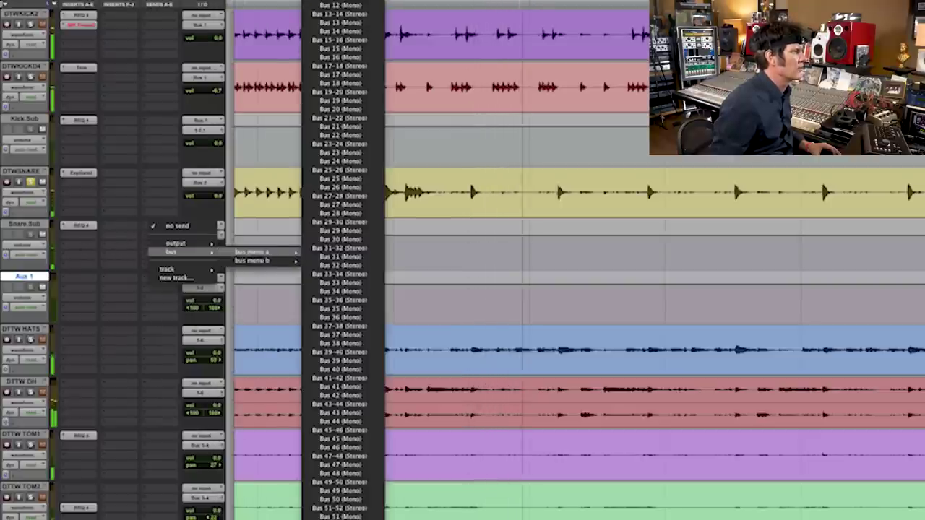
click(341, 22)
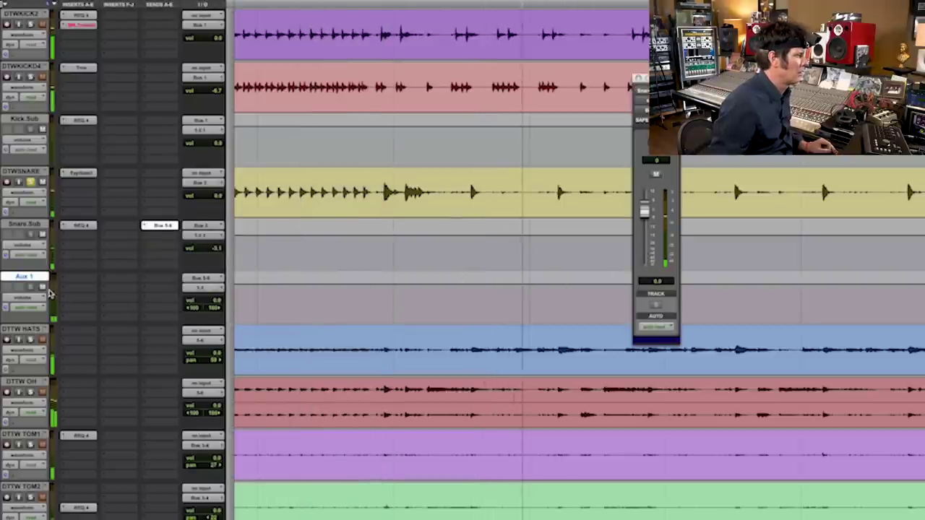
Step: Route the Aux 1 track's output to the stereo pair 35-36 and rename the track Reverb.Snare
click(198, 289)
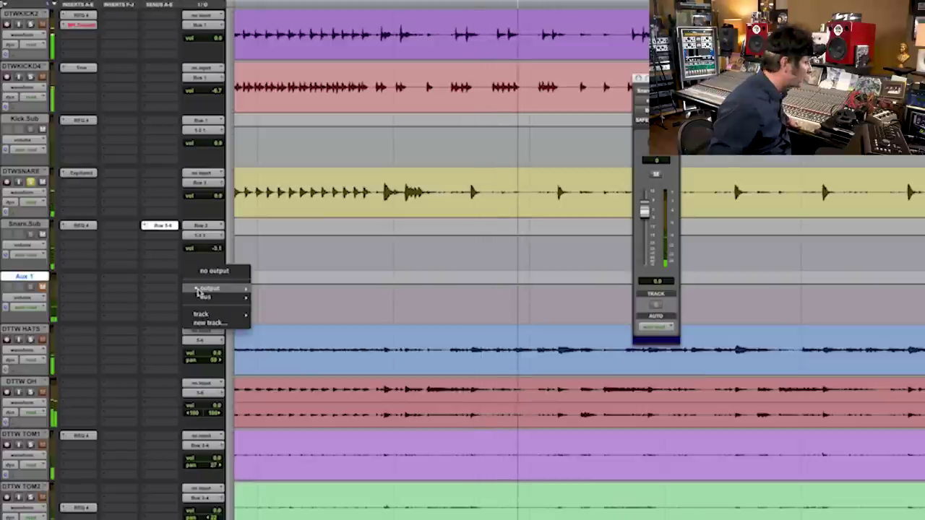
mouse_move(198, 291)
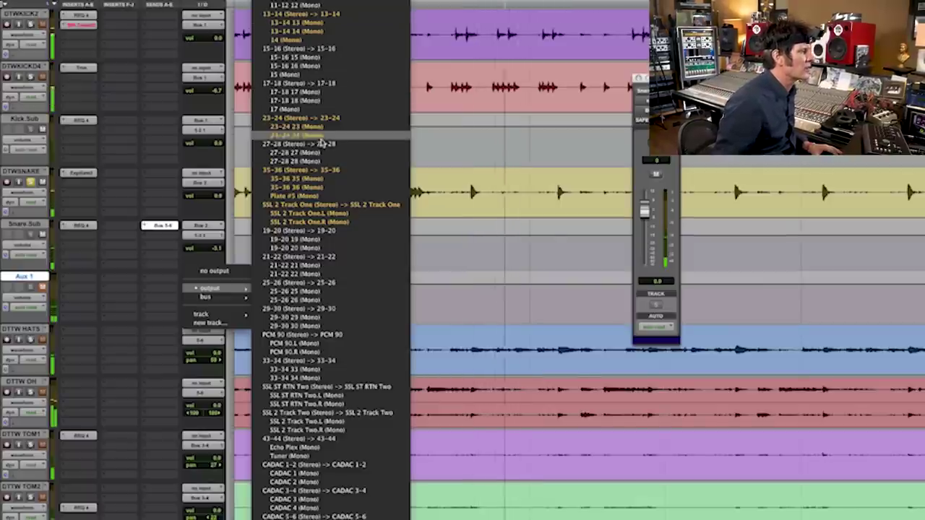
click(317, 167)
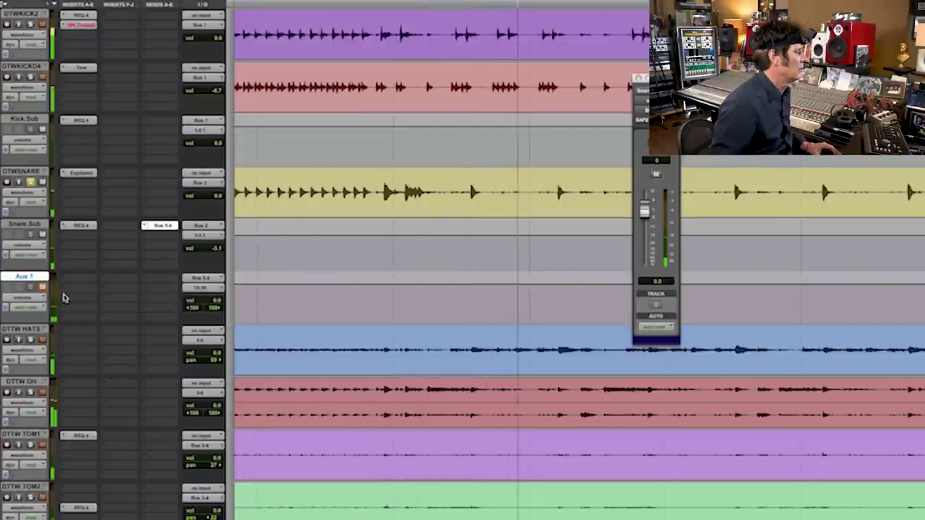
double_click(28, 280)
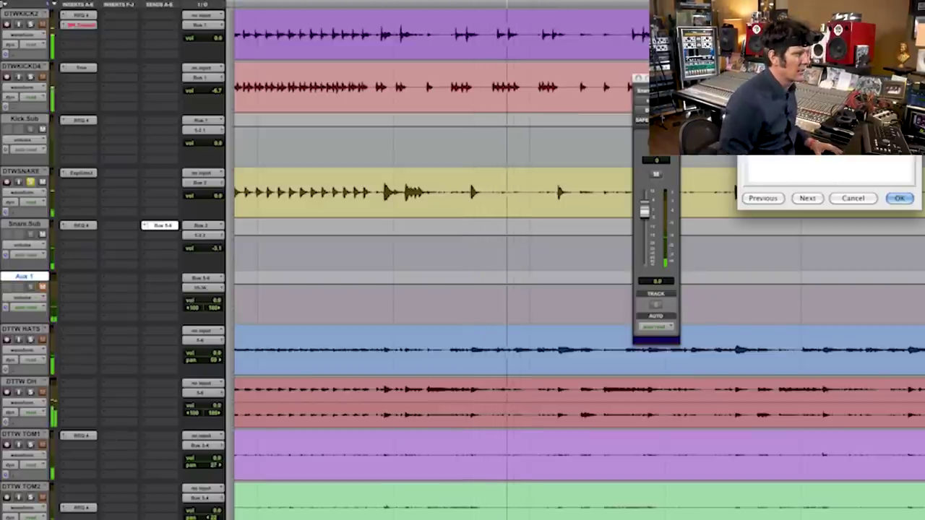
key(Return)
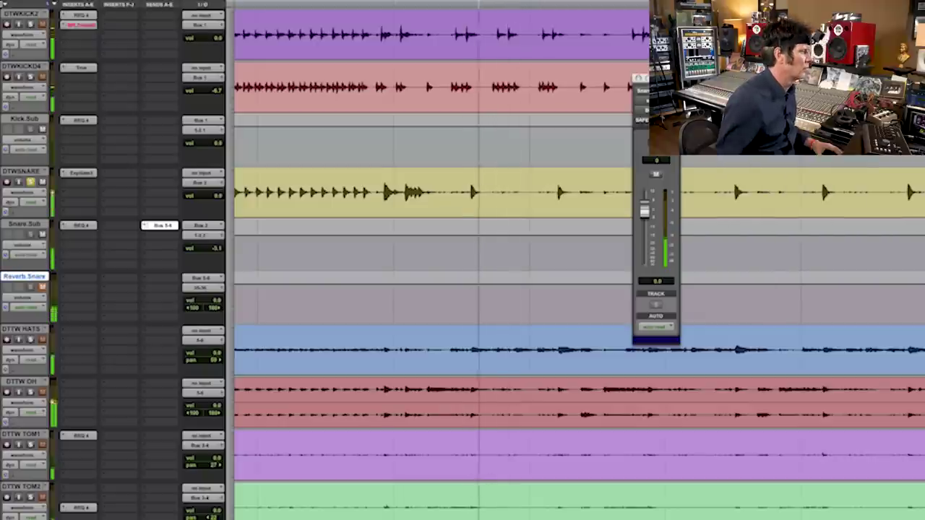
Step: Insert the stereo multichannel TDM reverb D-Verb on the Reverb.Snare track
click(75, 285)
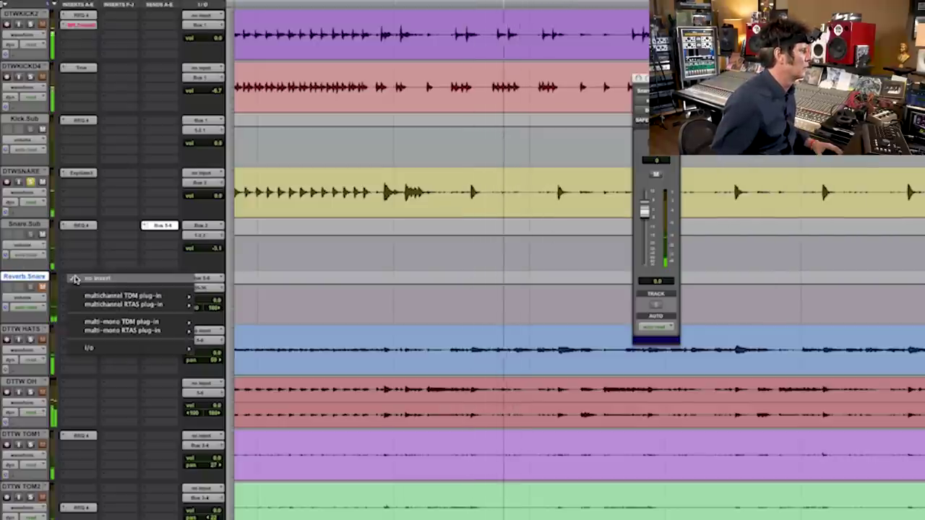
mouse_move(219, 305)
mouse_move(221, 322)
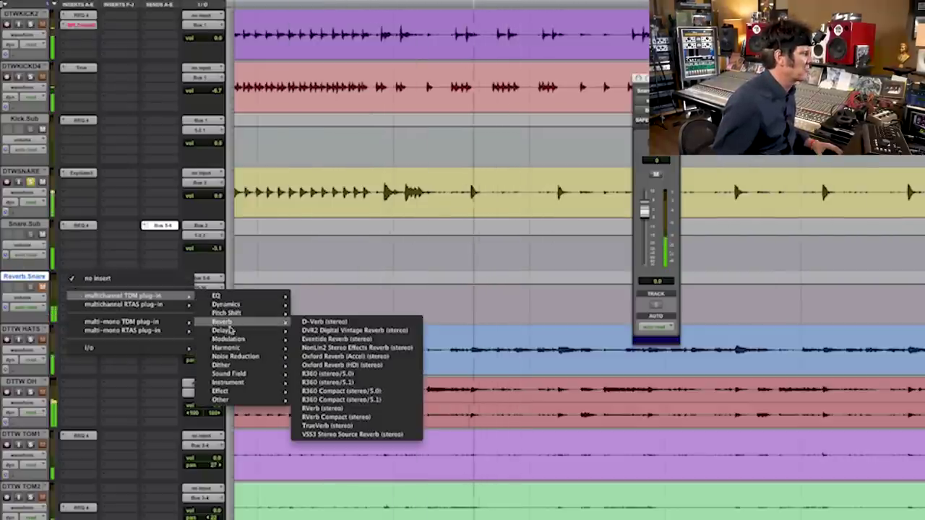
click(320, 323)
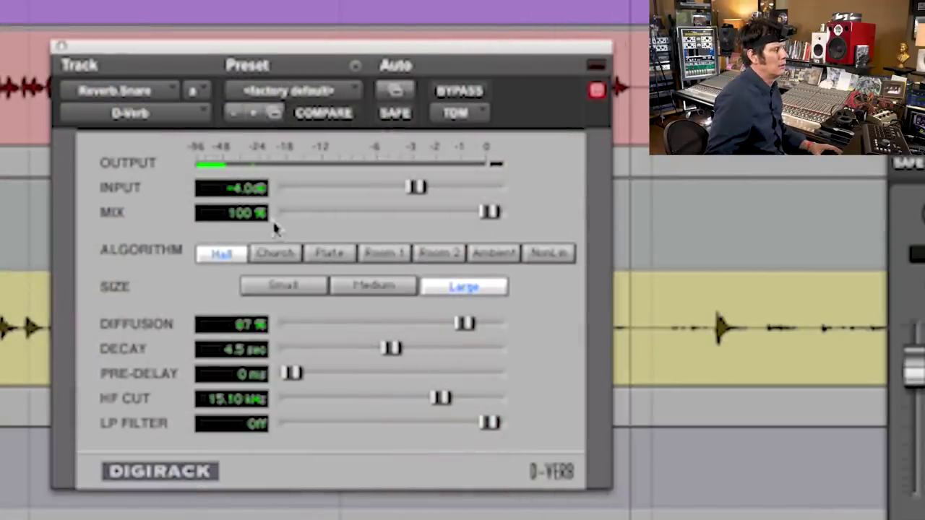
Step: Set the snare D-Verb to the Room 1 algorithm at Large size and raise the snare send level to about +4.9
click(371, 289)
click(384, 254)
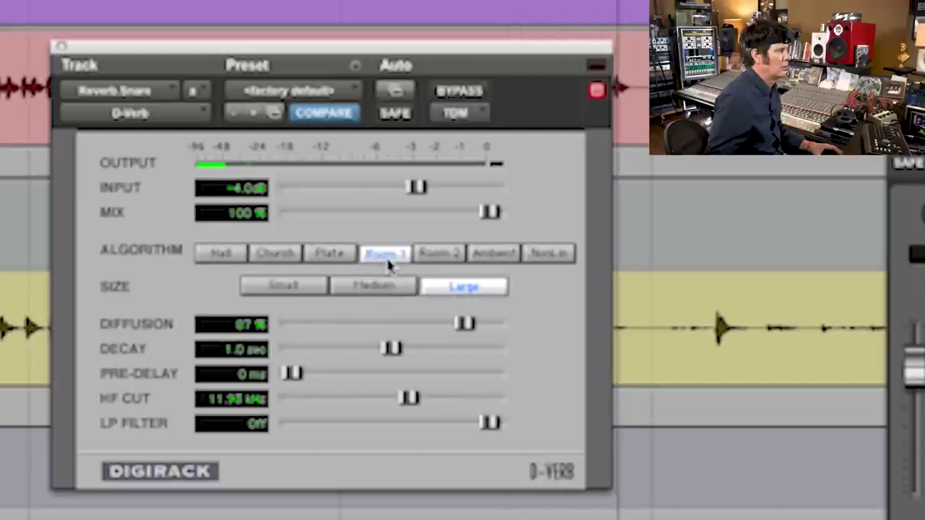
drag(920, 396, 920, 375)
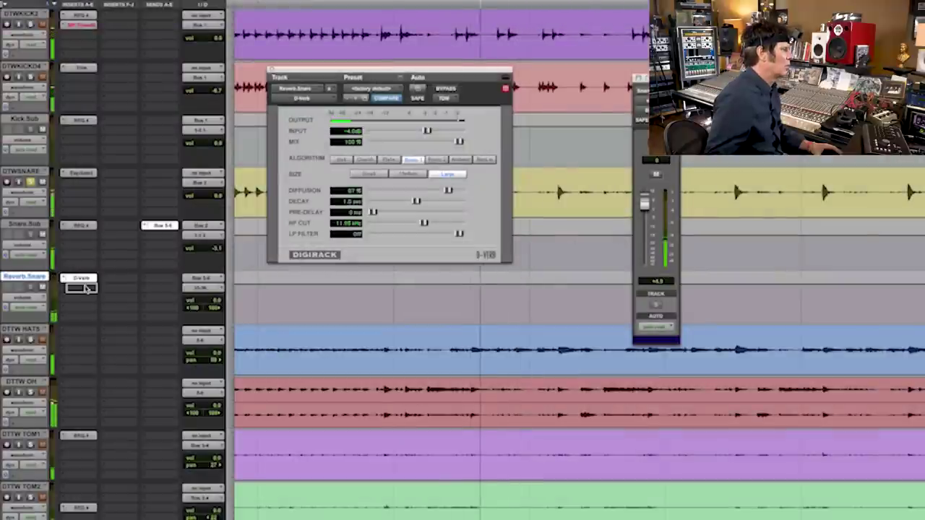
Step: Move D-Verb down one insert slot on Reverb.Snare and insert the stereo TDM SPL Transient Designer ahead of it
drag(85, 287, 84, 289)
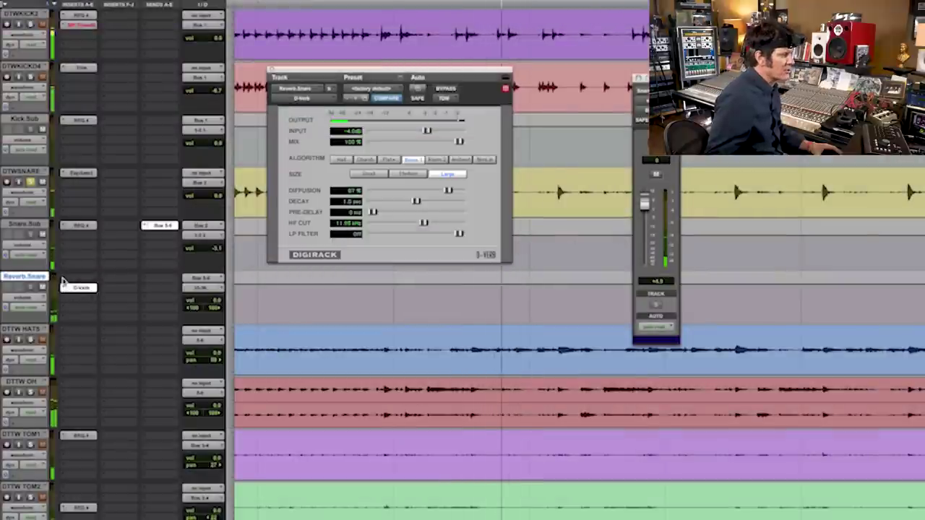
click(64, 284)
mouse_move(115, 295)
mouse_move(217, 305)
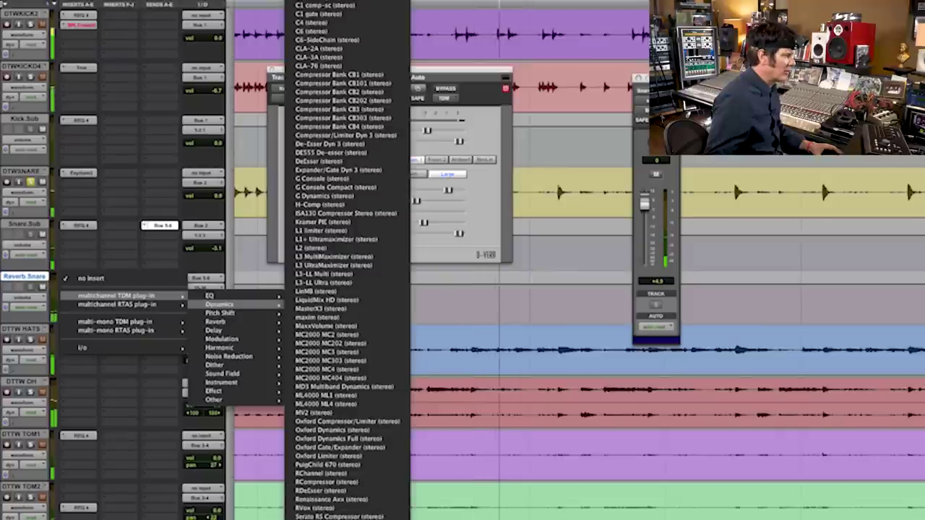
click(336, 513)
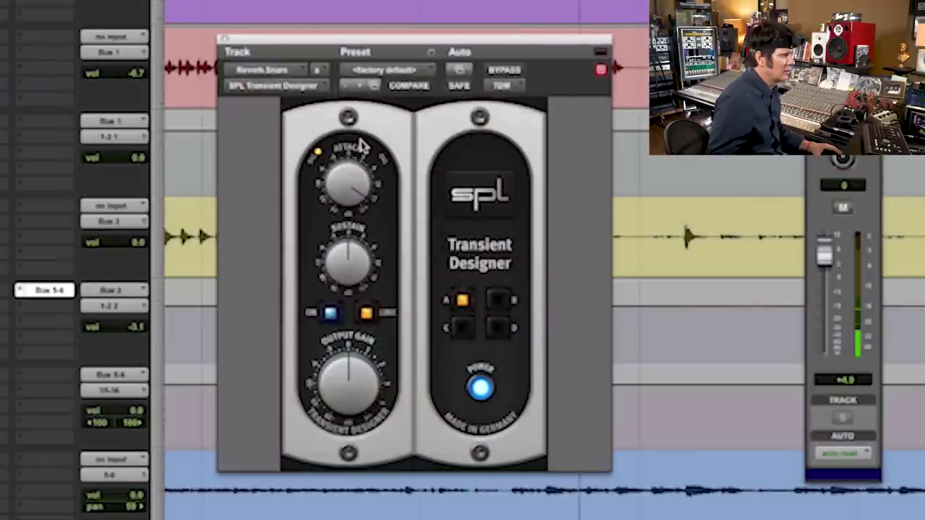
Step: Shape the snare reverb feed in the Transient Designer with attack moderately above centre and sustain below centre
drag(353, 155, 355, 148)
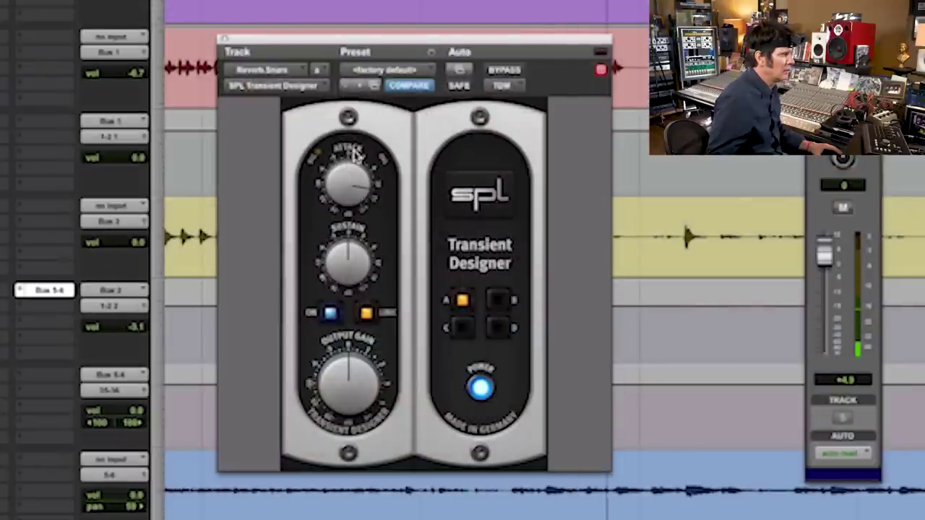
drag(343, 250, 330, 264)
drag(350, 189, 346, 200)
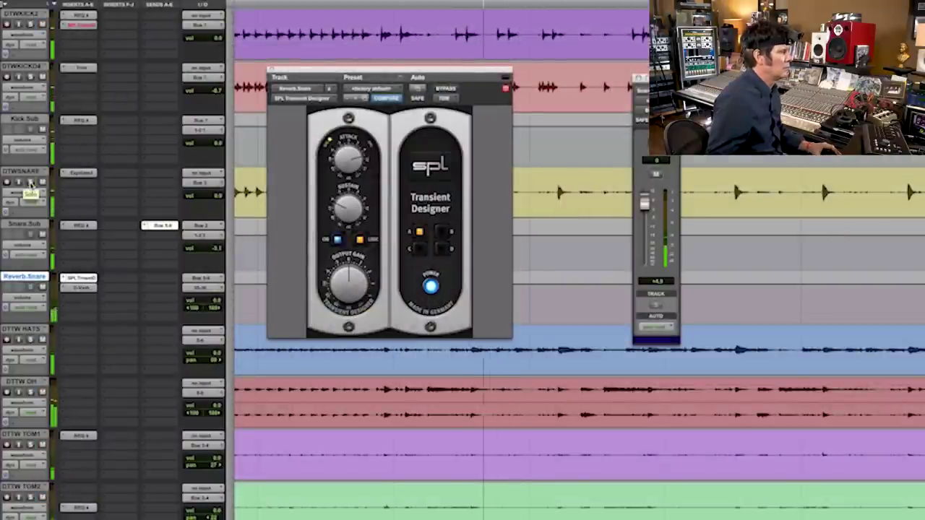
Step: Shorten the decay of the D-Verb on Reverb.Snare to about 753 ms and close its window
click(81, 288)
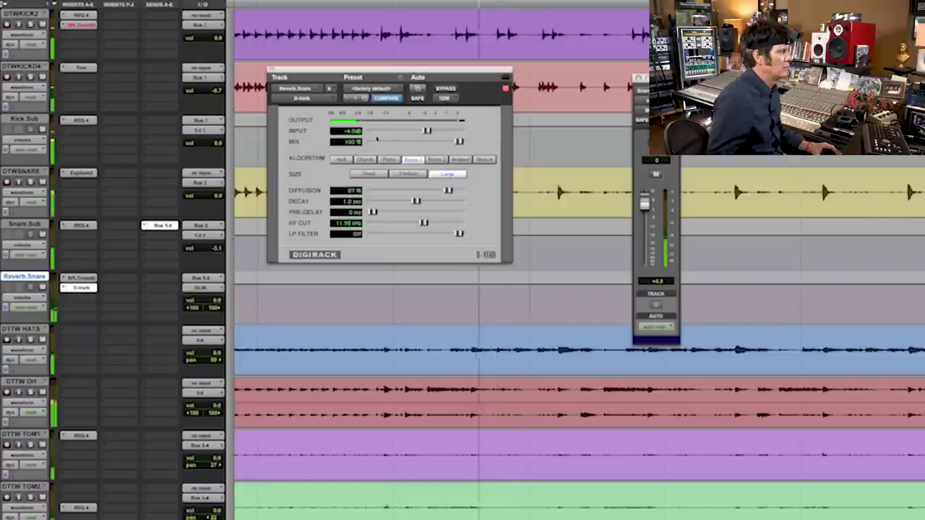
drag(415, 201, 402, 201)
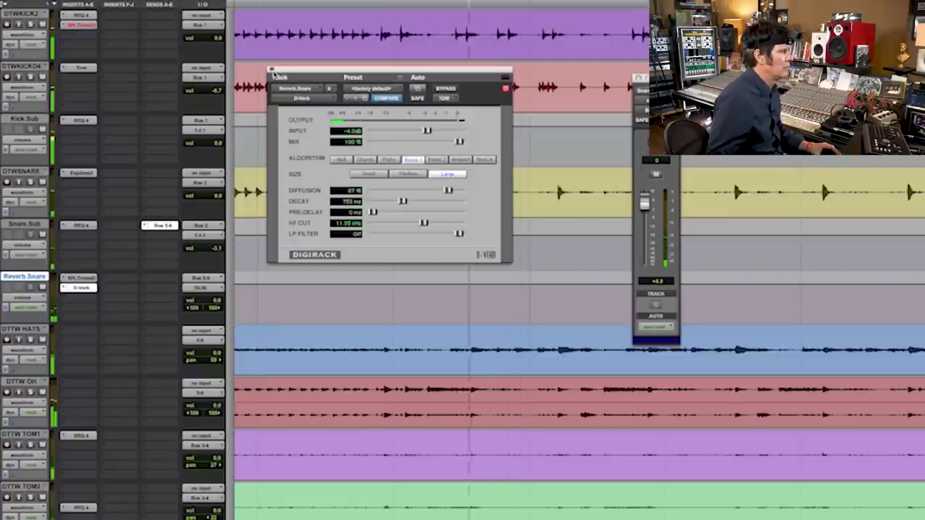
click(272, 72)
Step: Cue the opening tom fill across the three tom tracks and play it with the DTTWROOM track soloed
click(361, 191)
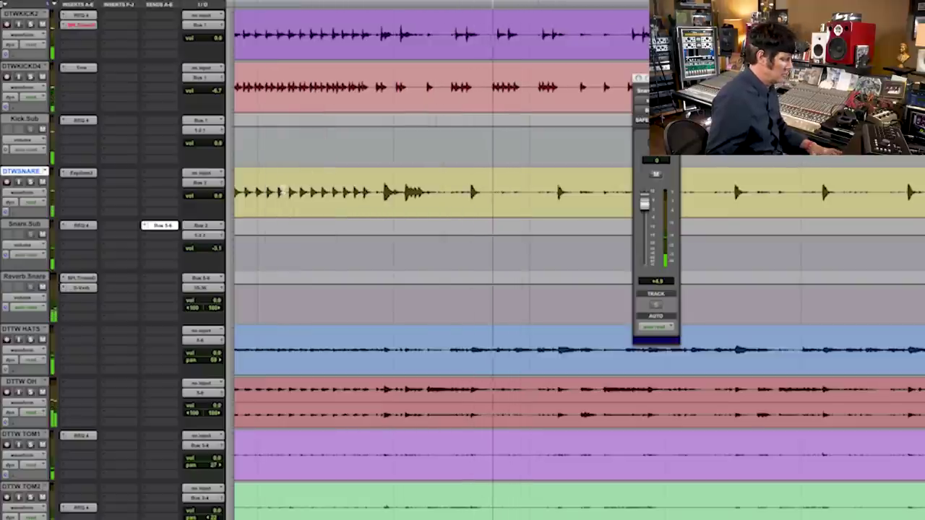
click(388, 427)
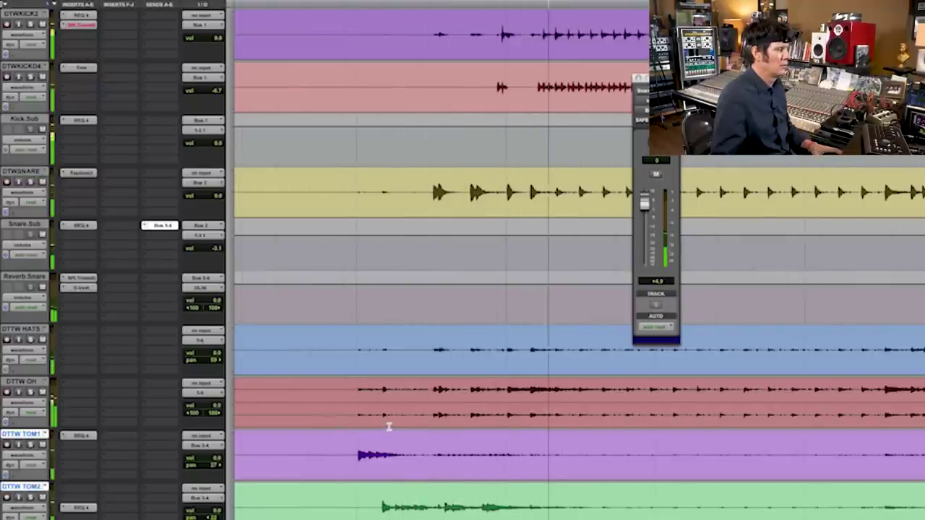
scroll(388, 427, down, 3)
scroll(388, 427, down, 3)
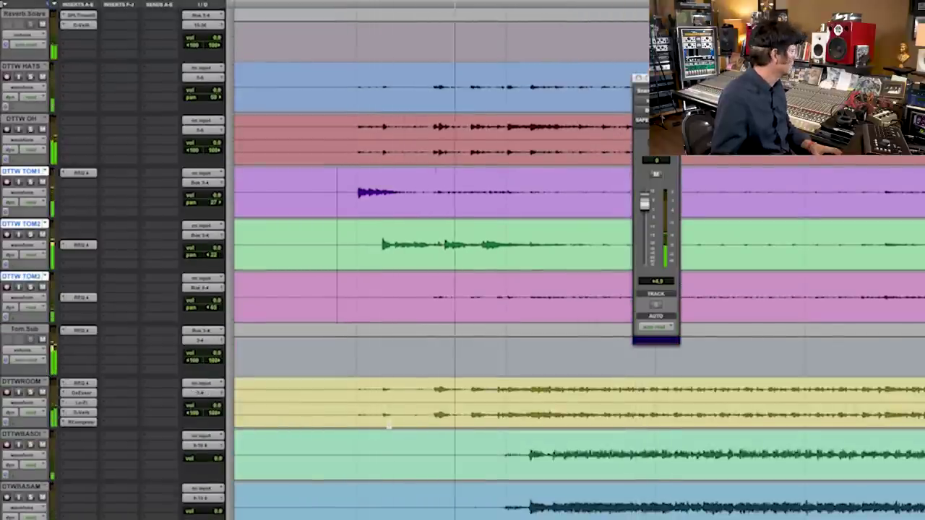
key(space)
key(space)
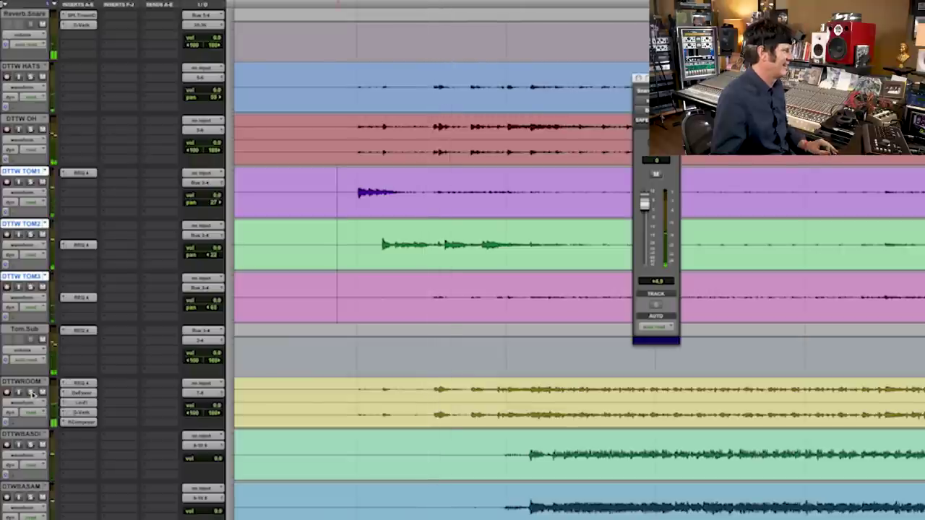
key(space)
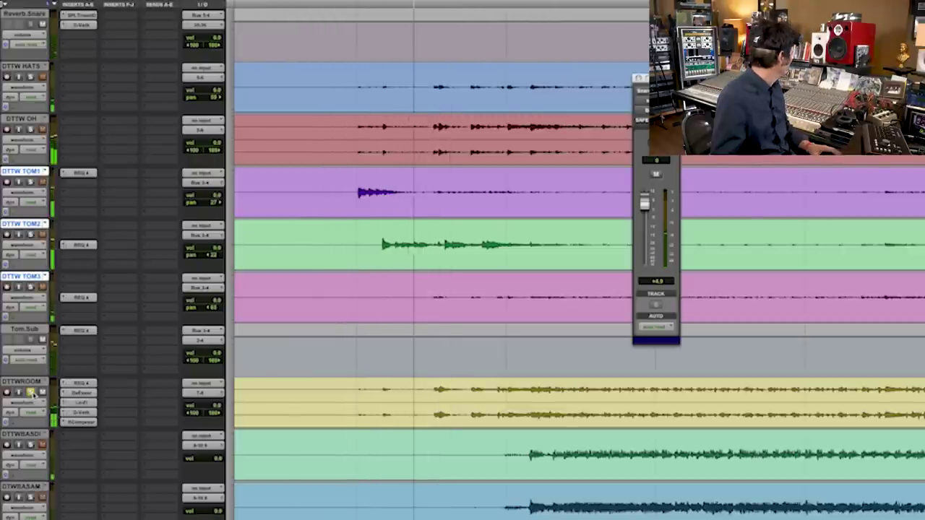
key(space)
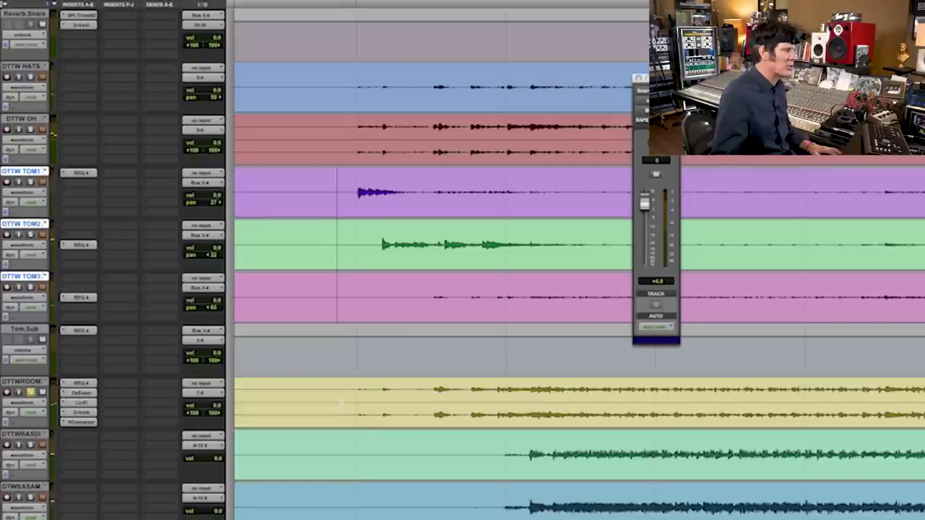
Step: Cue playback just before the tom fill on DTTWROOM and audition it with the three tom tracks soloed alongside
click(341, 403)
key(space)
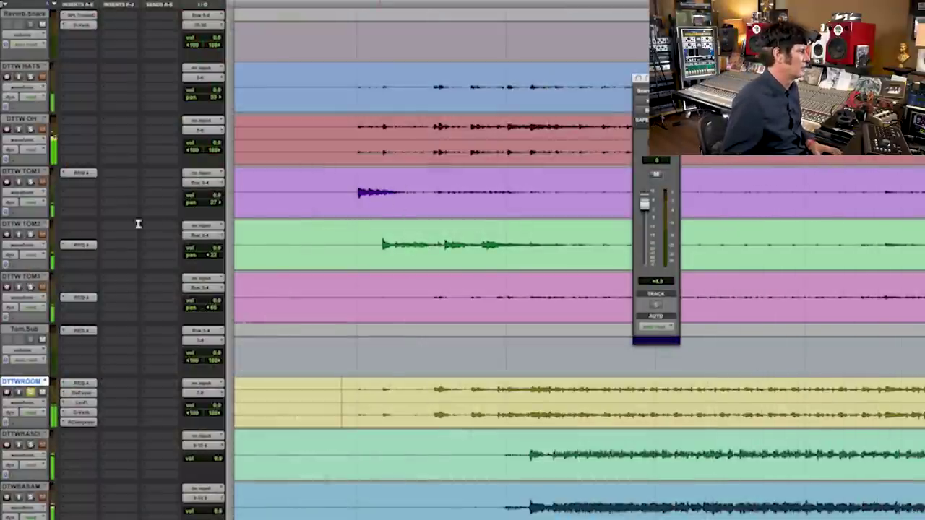
click(31, 182)
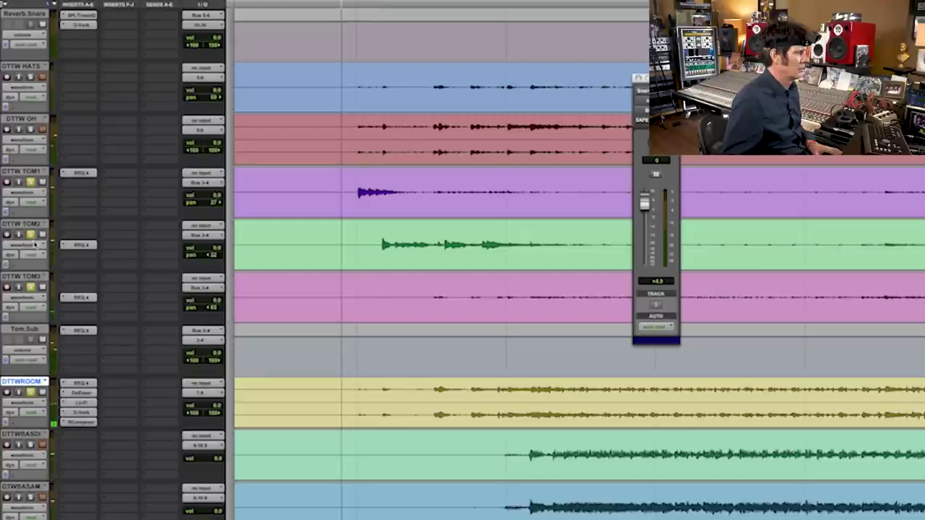
key(space)
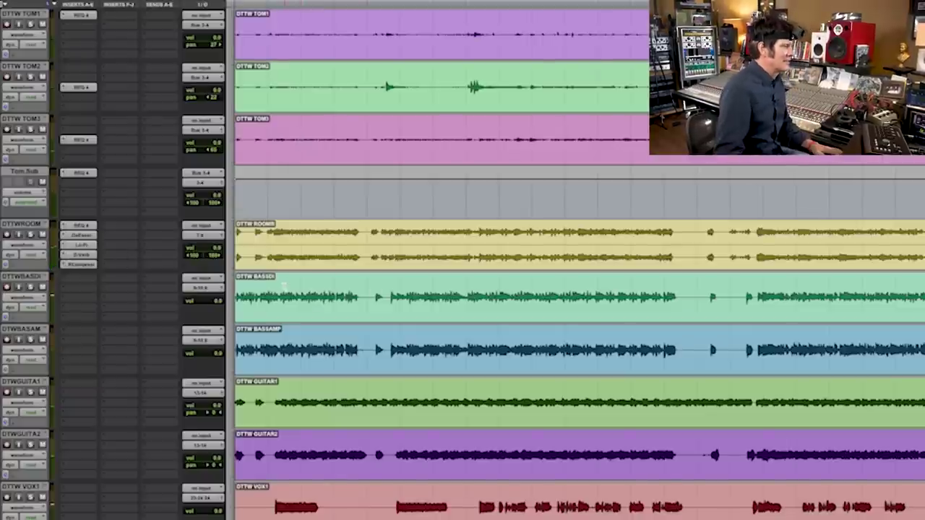
Step: Select across the soloed bass DI and bass amp tracks and zoom in on a note onset to compare their waveform timing
shift+click(284, 344)
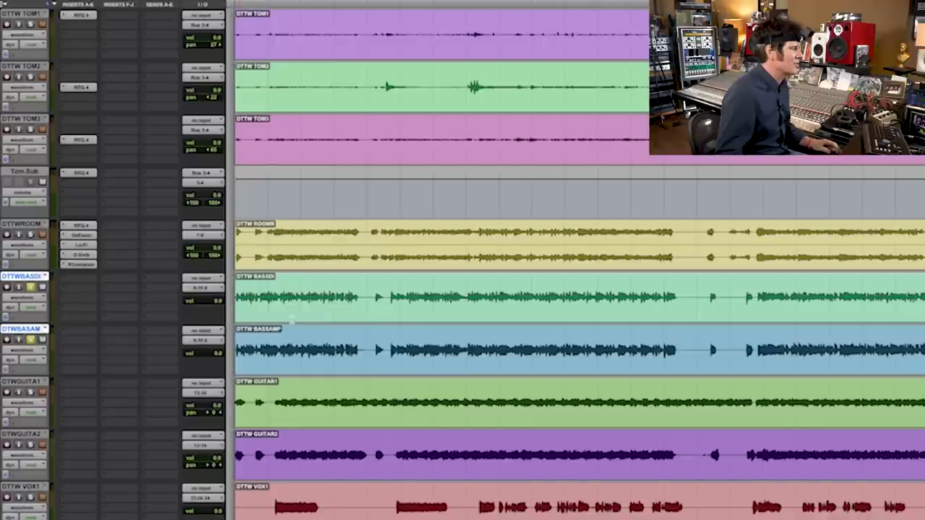
key(ctrl+bracketright)
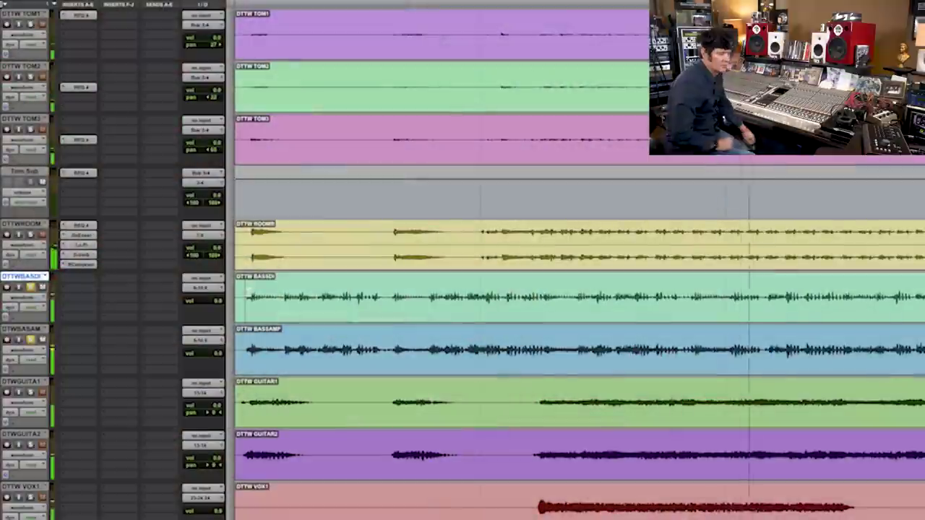
key(r)
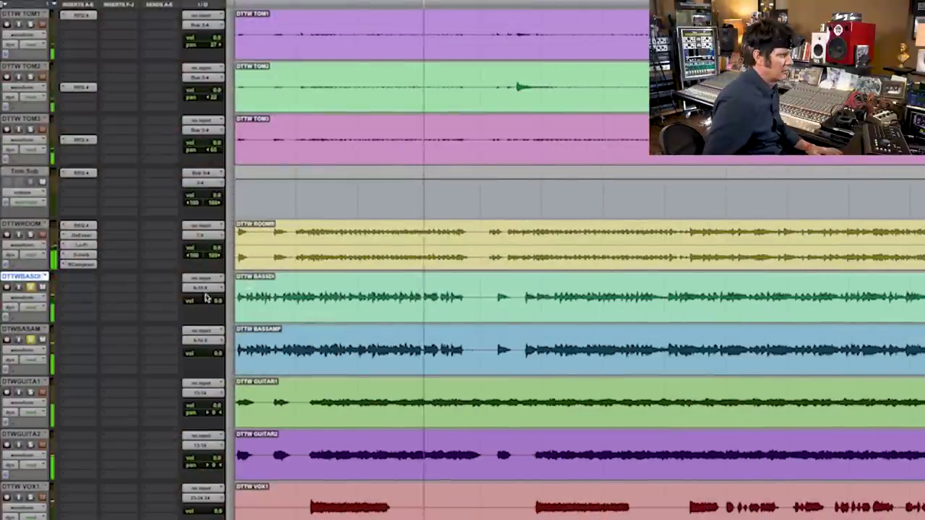
key(t)
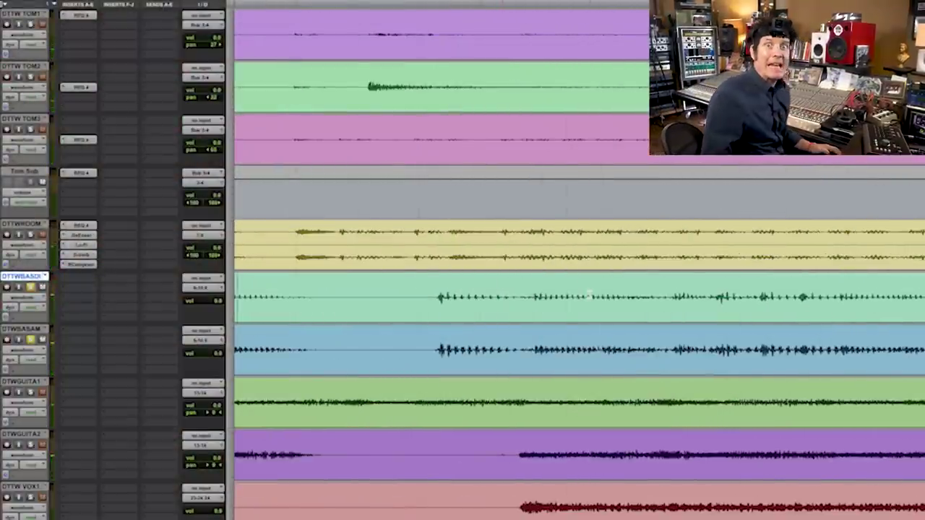
key(t)
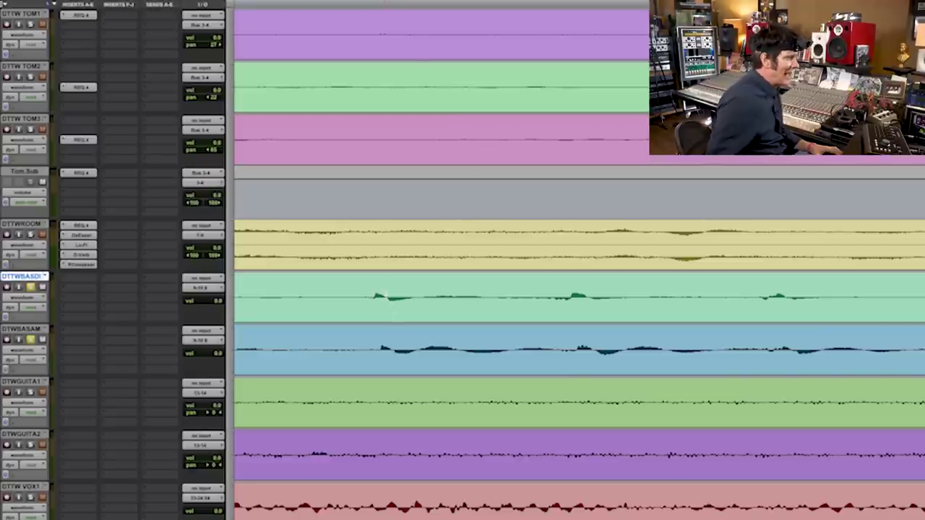
shift+click(398, 333)
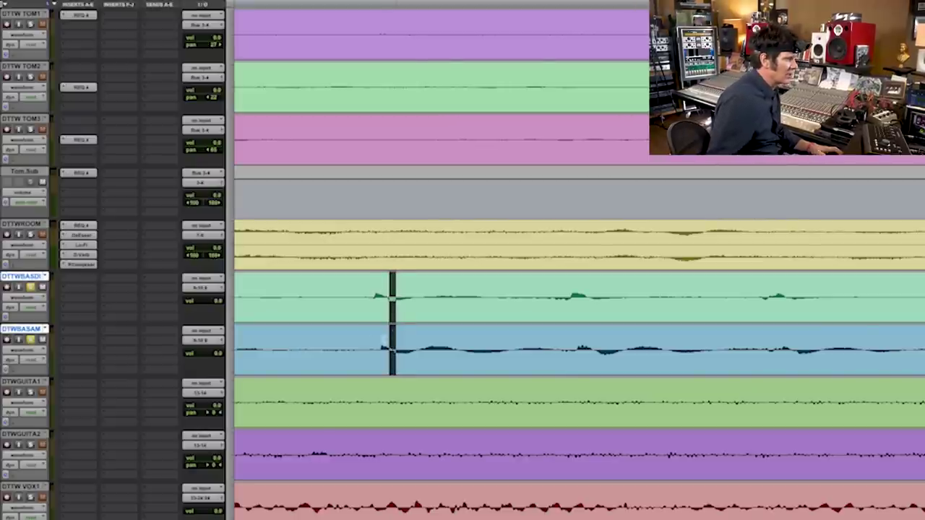
Step: Select the gap between the bass DI and bass amp note onsets and display its length in samples
key(t)
drag(373, 311, 396, 339)
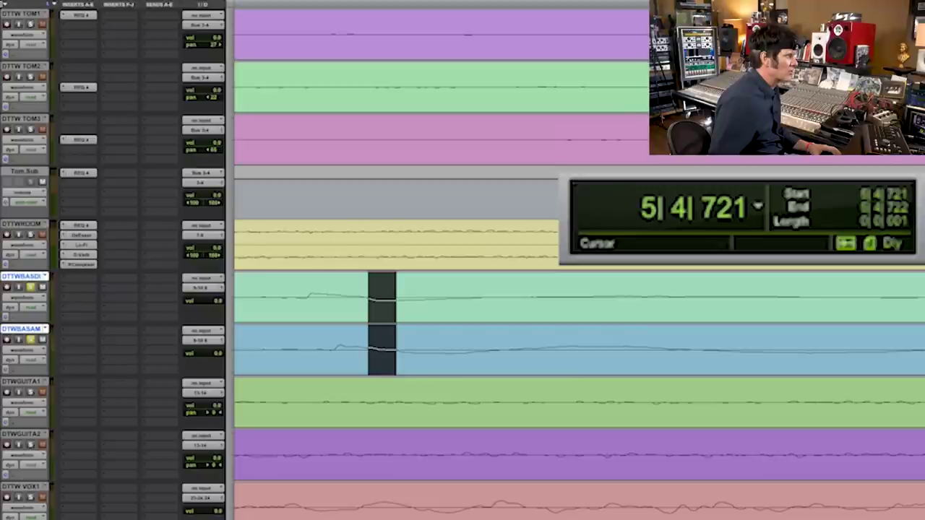
key(alt+KP_5)
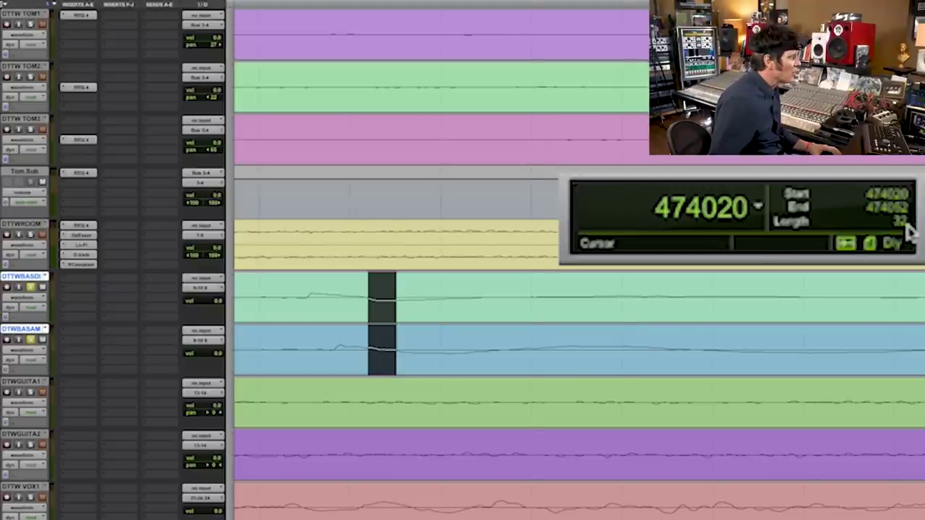
Step: Insert a Time Adjuster with a 32-sample delay on the bass DI track, start playback and close the plug-in window
click(69, 282)
mouse_move(81, 298)
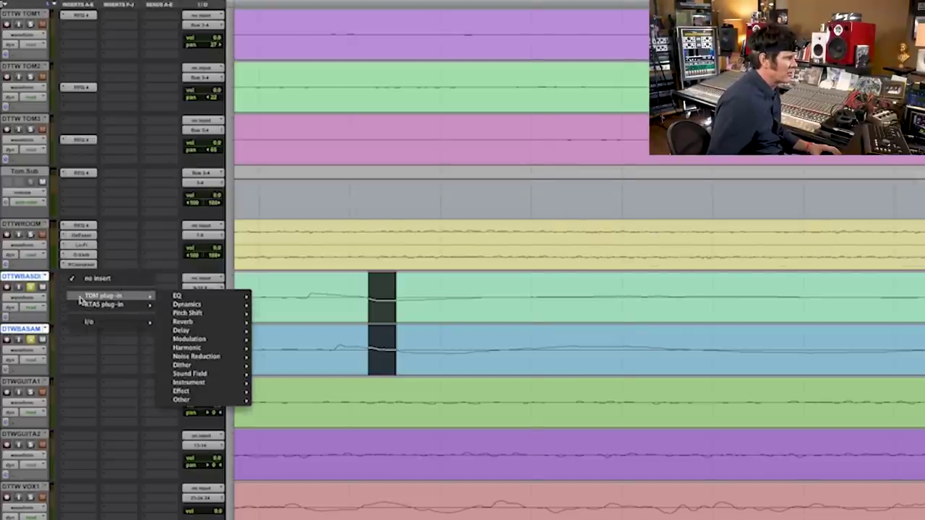
mouse_move(200, 330)
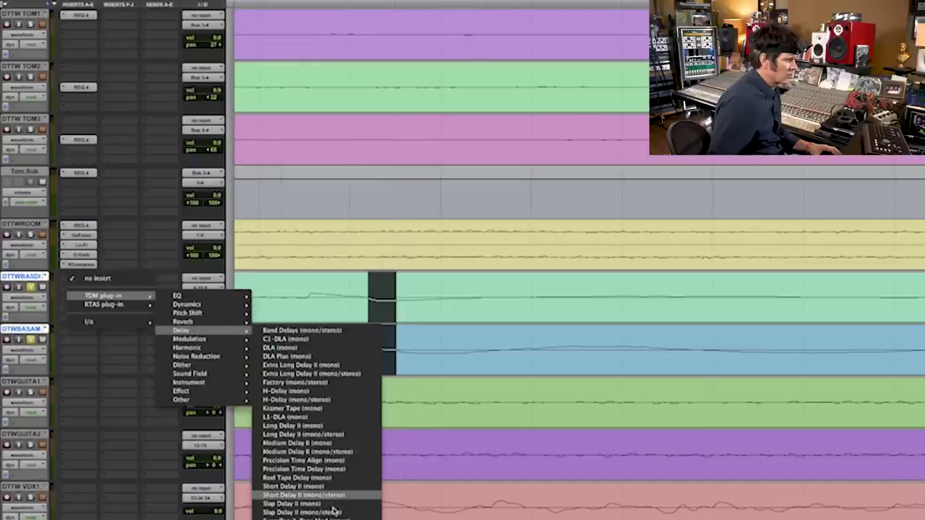
click(482, 208)
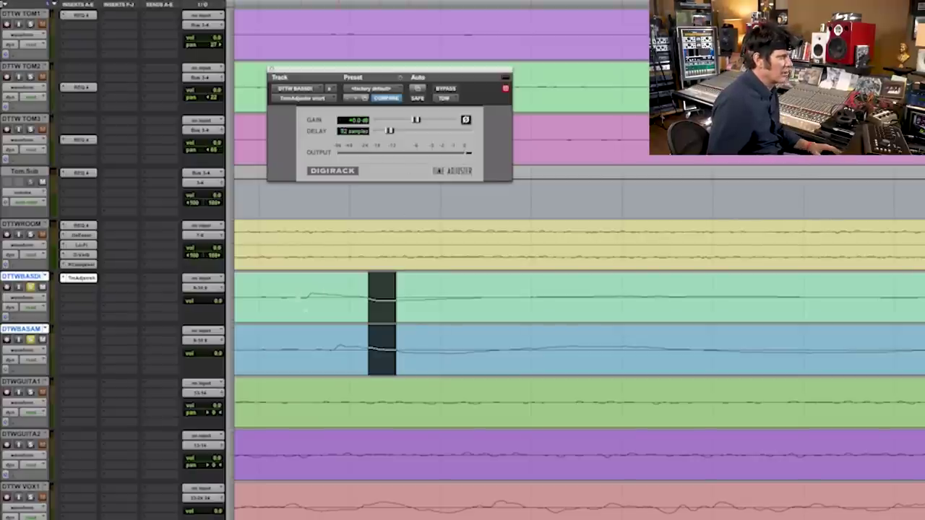
click(296, 295)
key(space)
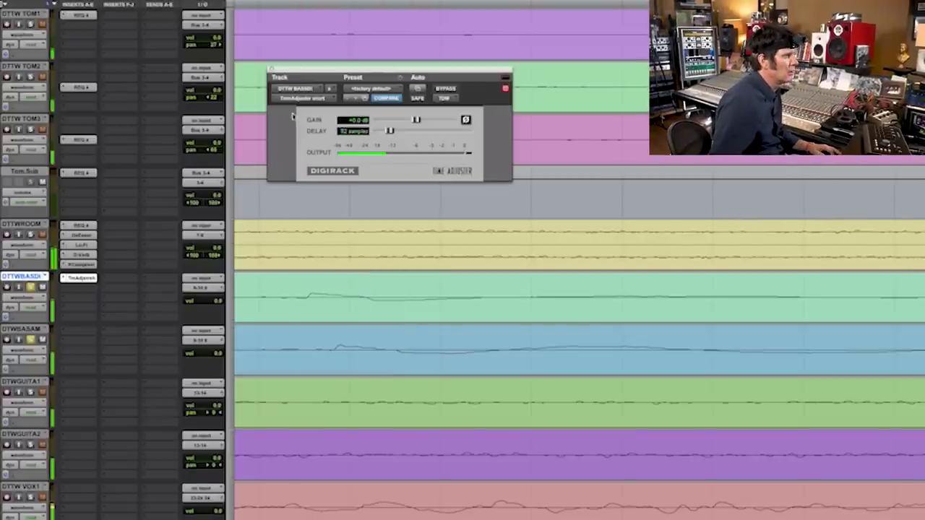
click(272, 69)
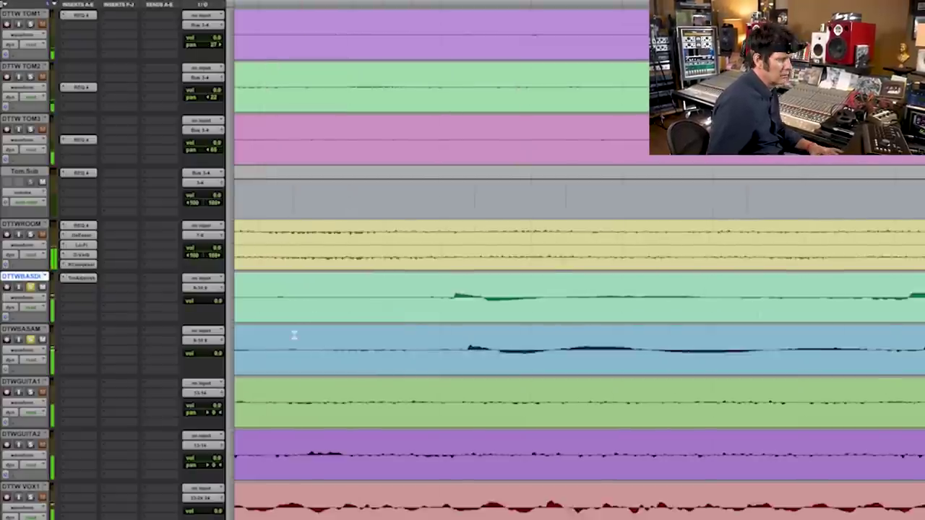
Step: Select a long bass passage on the DI track and play it, comparing the amp alone against DI and amp soloed together
key(ctrl+bracketleft)
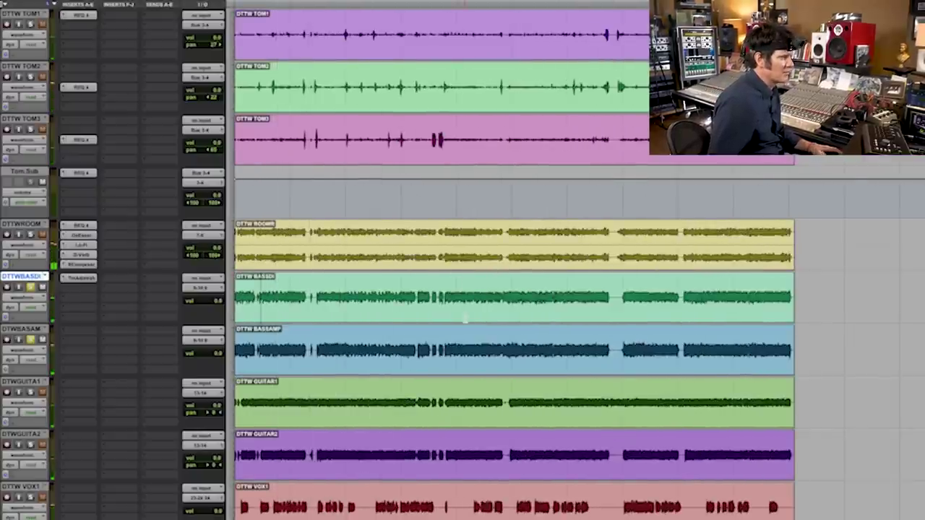
key(ctrl+bracketright)
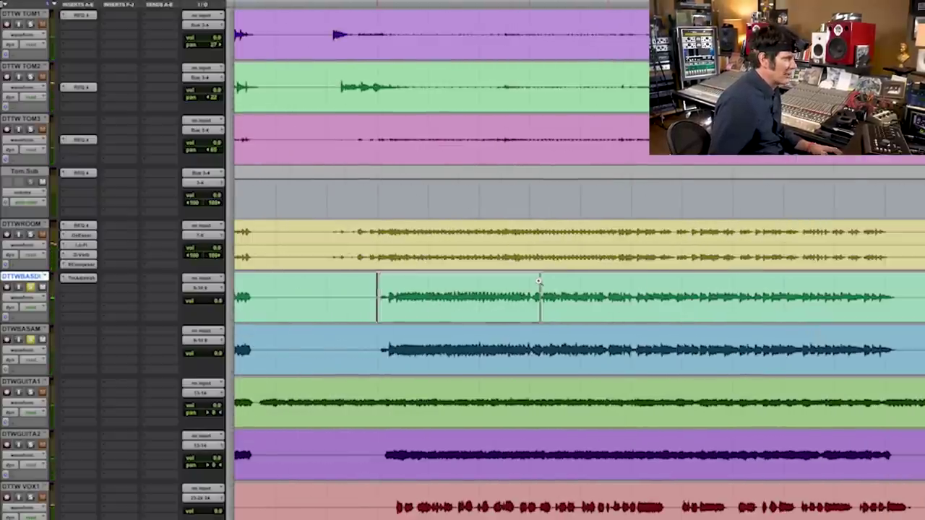
key(ctrl+bracketright)
drag(291, 296, 590, 312)
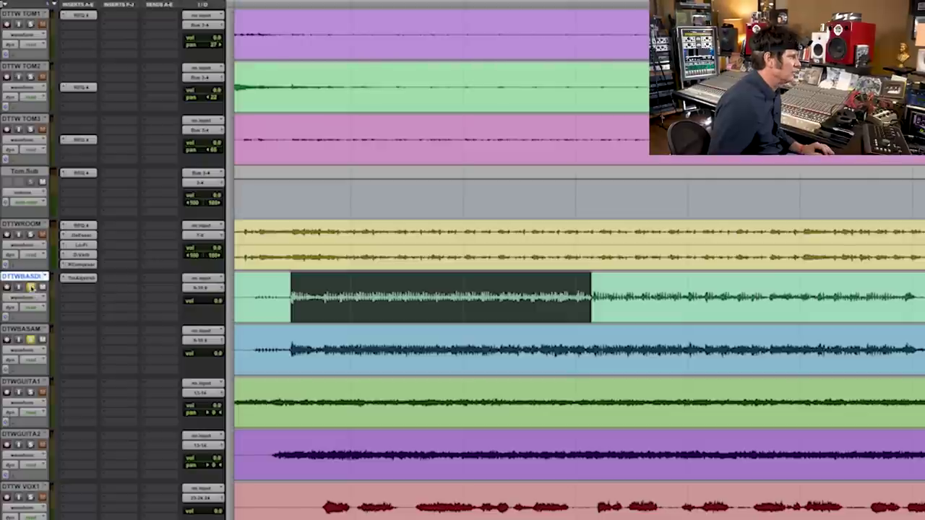
key(space)
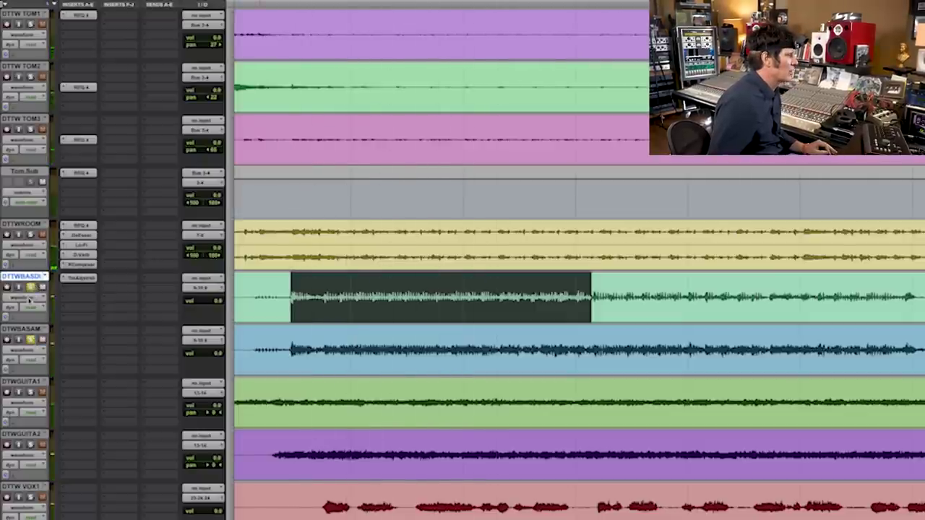
key(space)
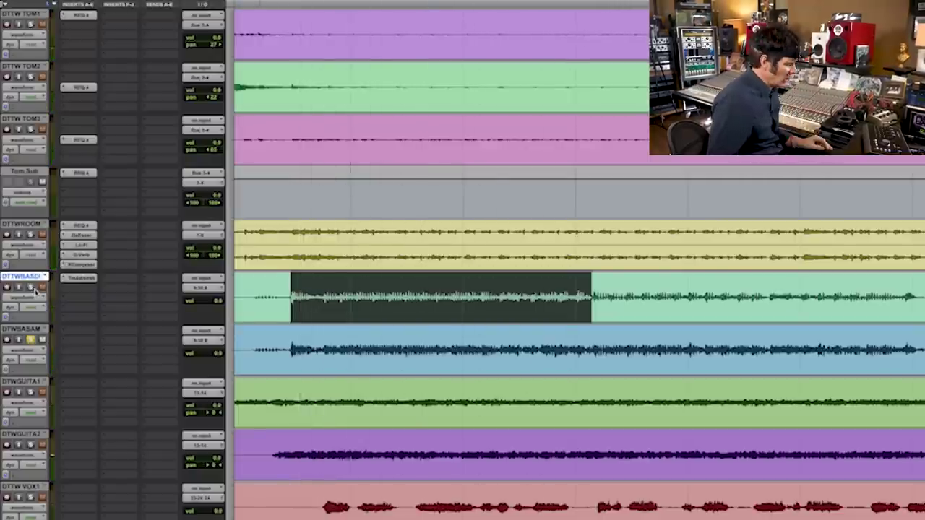
key(space)
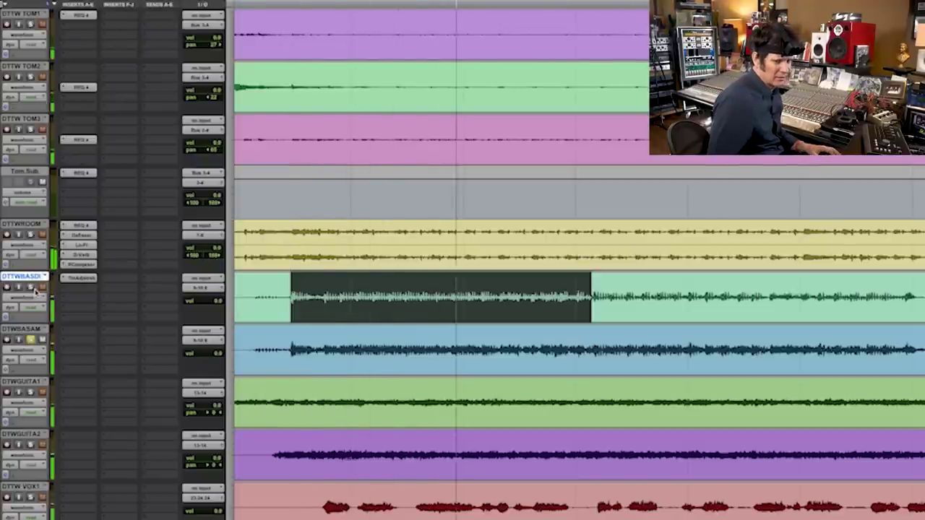
click(30, 287)
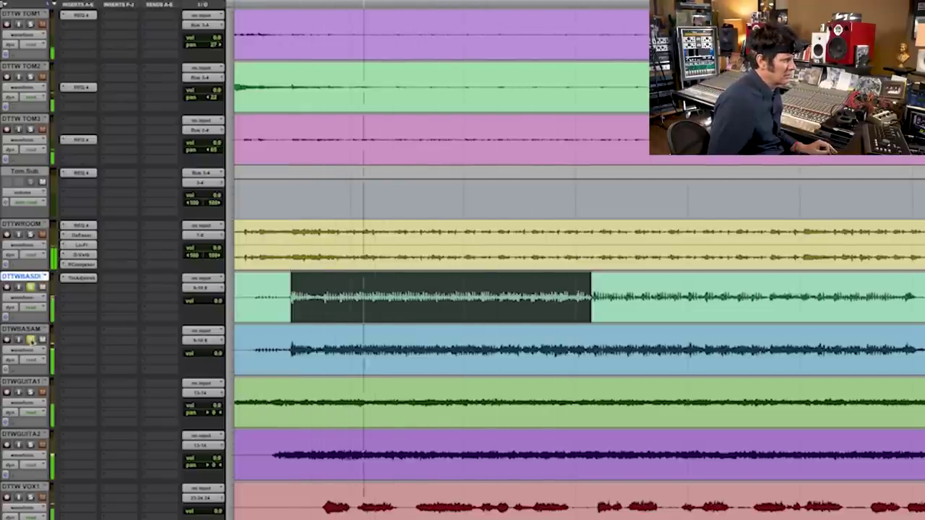
Step: Insert a REQ 2 on the bass DI track and set its upper band to a low-pass at about 207 Hz
click(65, 289)
mouse_move(102, 306)
mouse_move(189, 308)
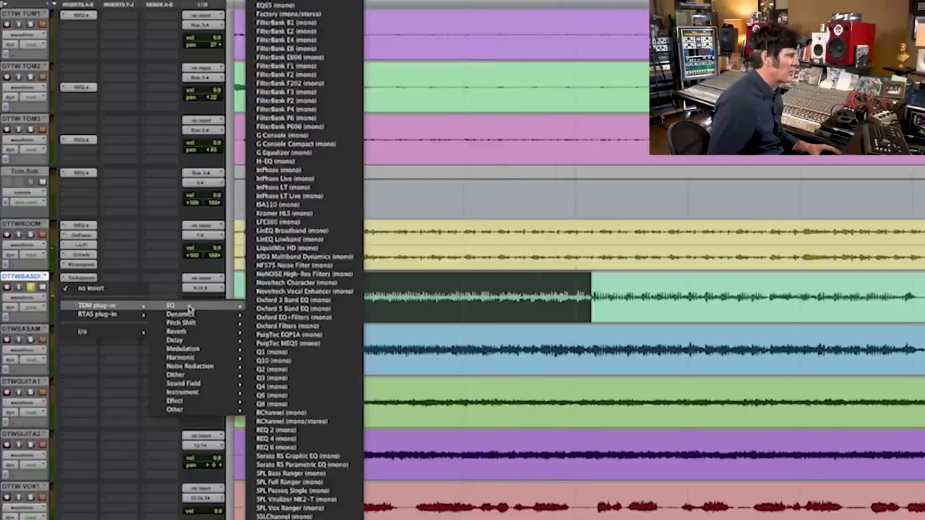
click(276, 430)
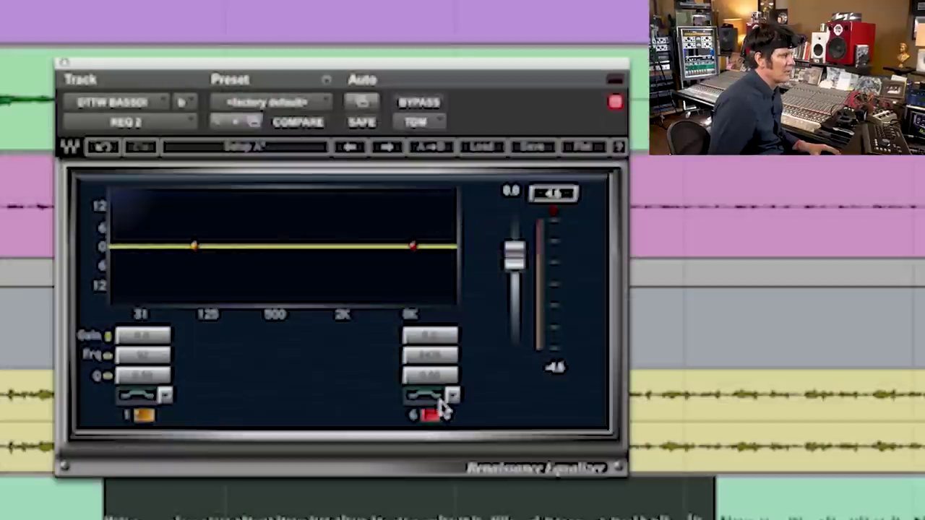
click(436, 395)
drag(430, 354, 430, 399)
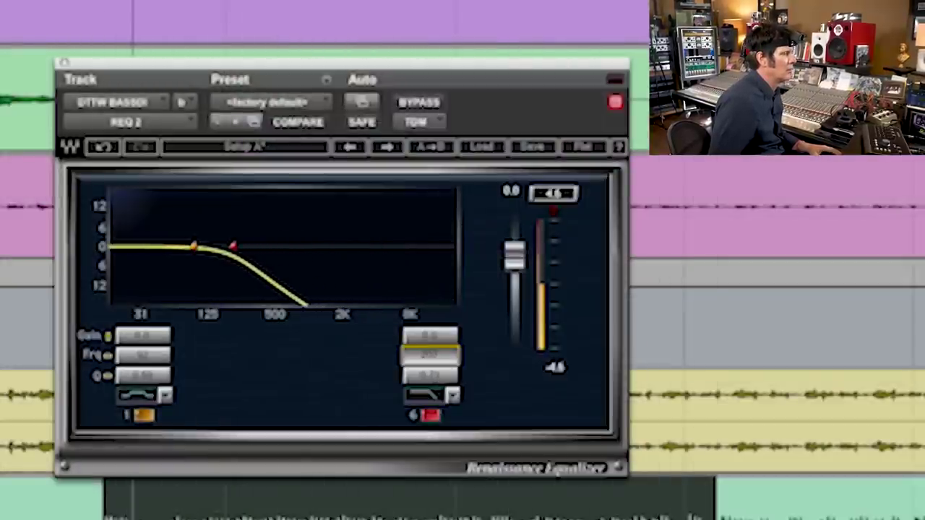
Step: Set the bass DI equalizer's lower band to a high-pass at about 51 Hz and raise its output to 5.4 dB
click(130, 398)
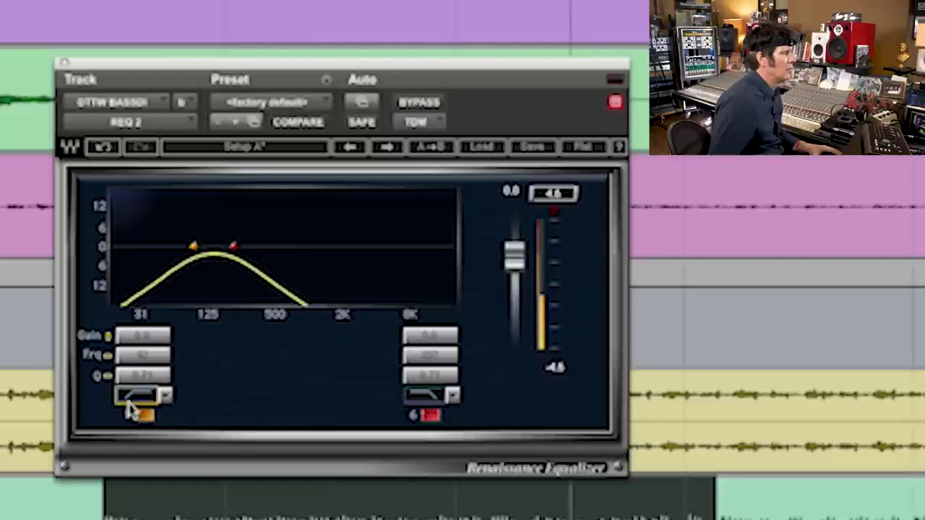
drag(141, 365, 141, 374)
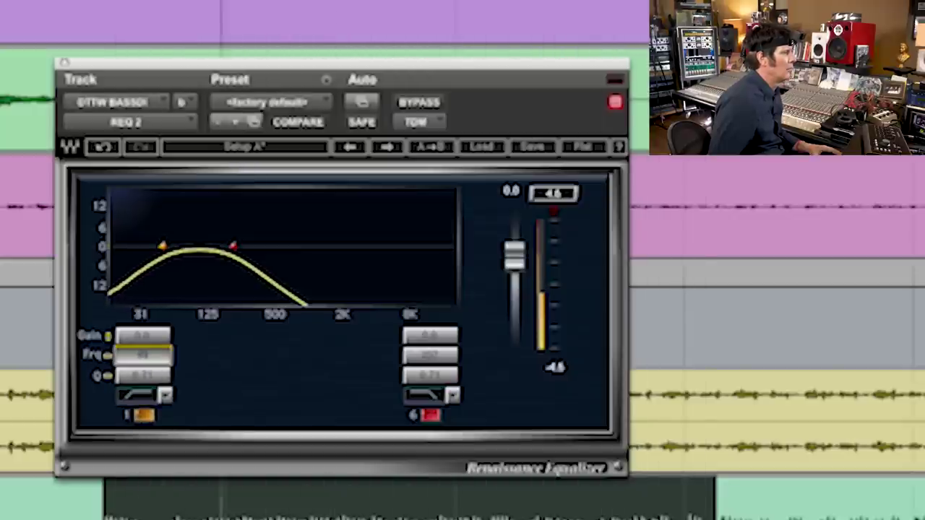
drag(140, 375, 141, 372)
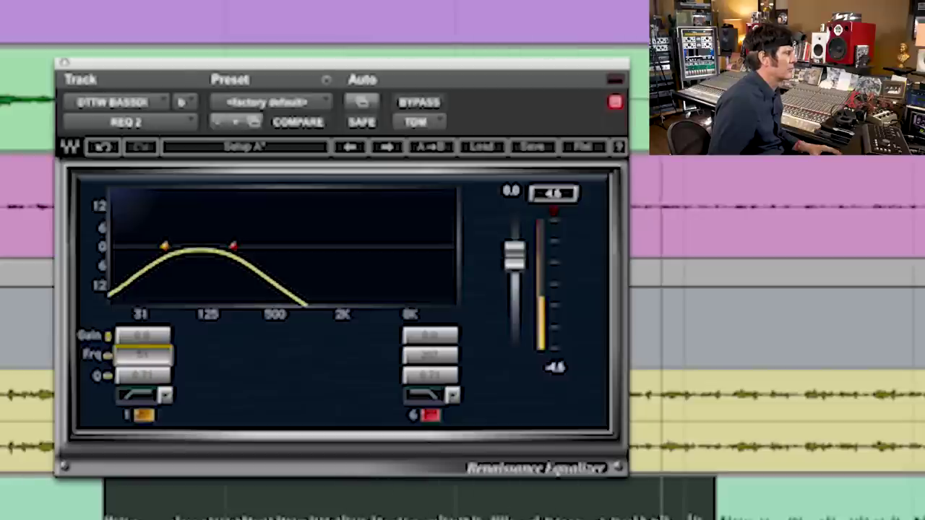
drag(512, 279, 515, 238)
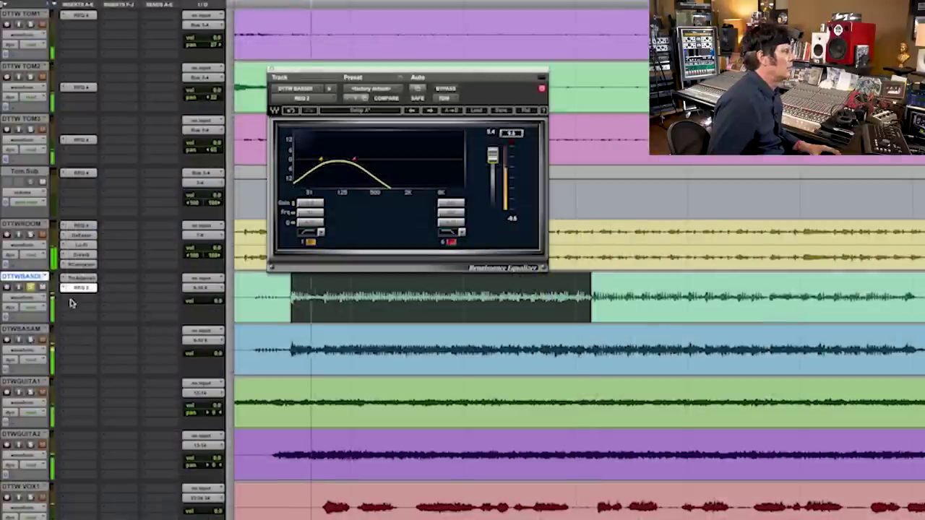
Step: Insert Renaissance Bass on the bass DI track after the equalizer and lower its intensity to about -8 dB
click(66, 300)
mouse_move(108, 315)
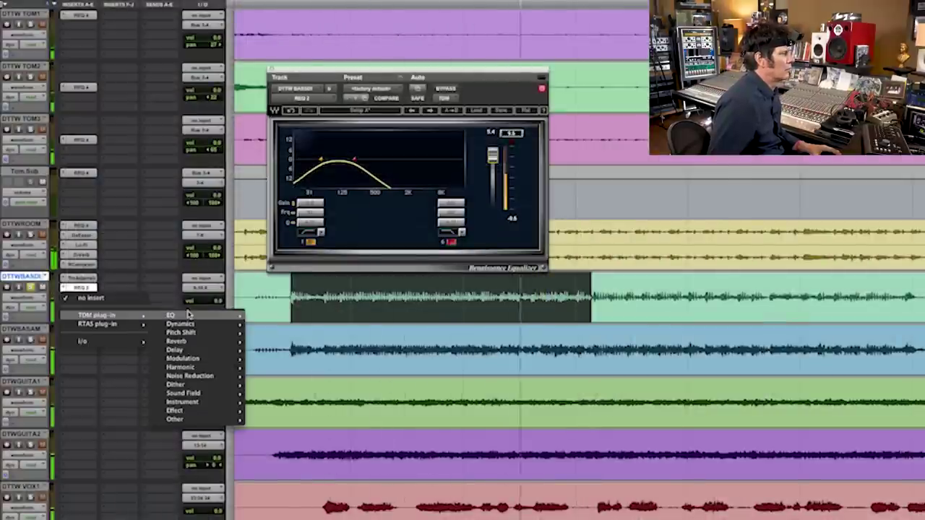
mouse_move(180, 324)
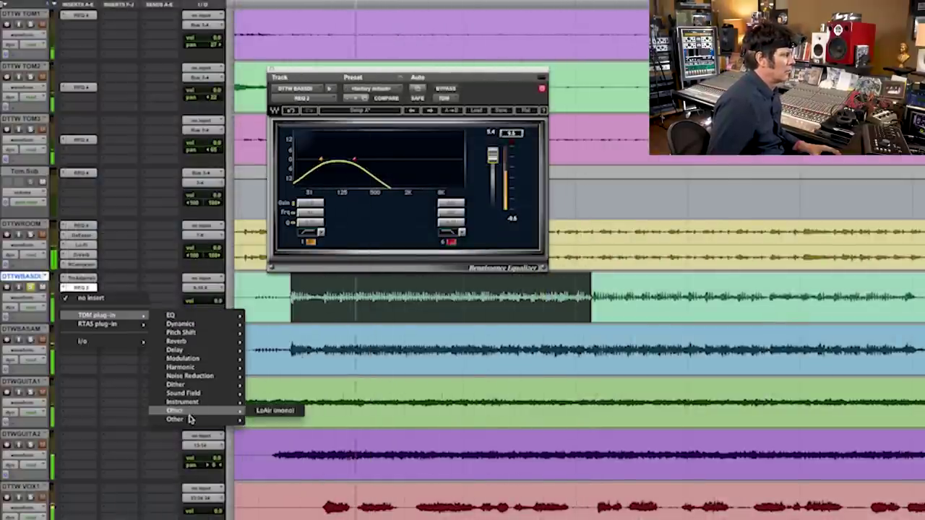
mouse_move(189, 419)
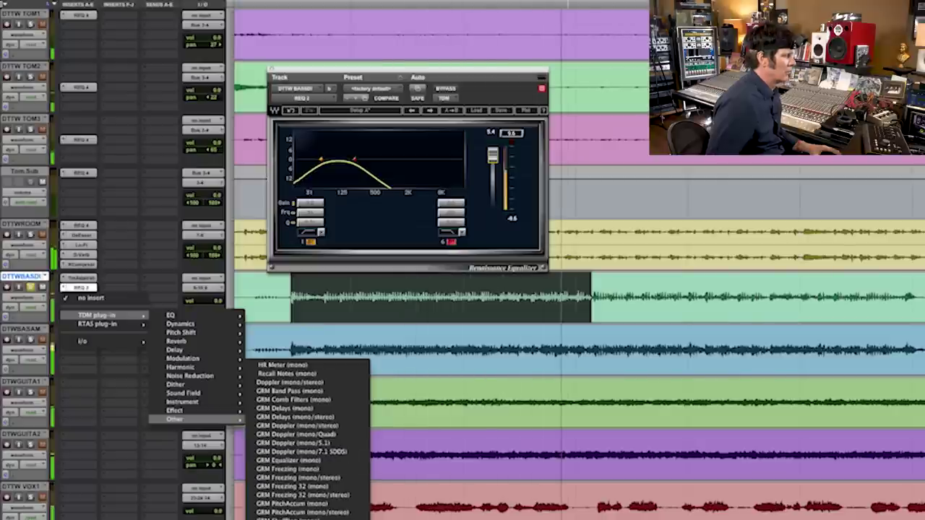
click(477, 172)
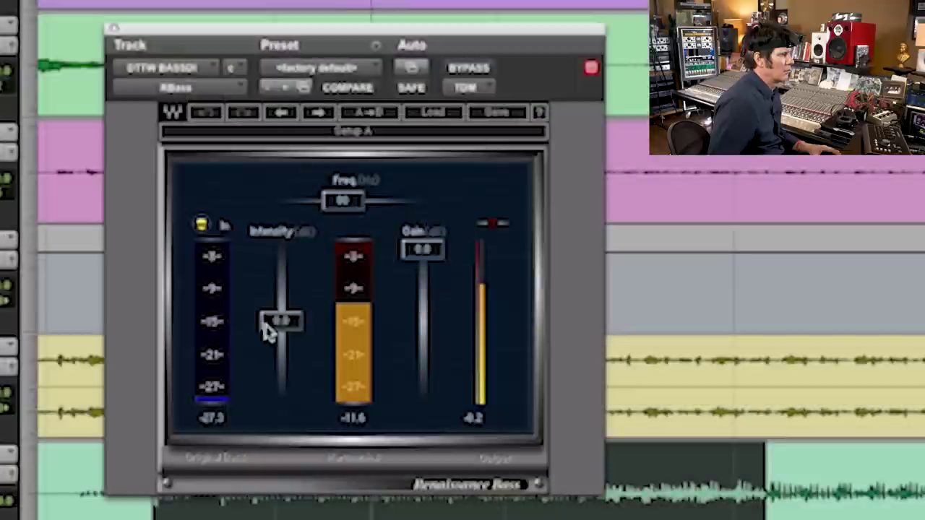
drag(347, 214, 354, 228)
drag(282, 344, 282, 340)
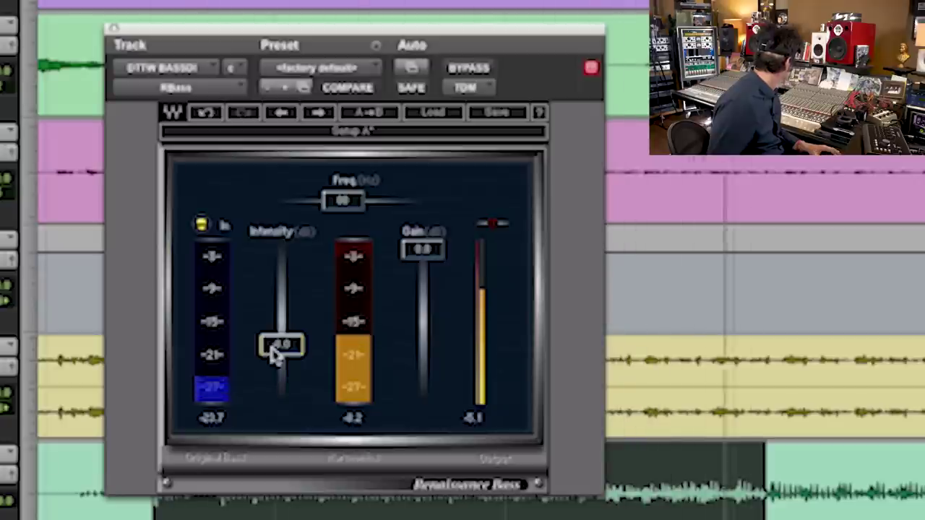
drag(302, 358, 302, 354)
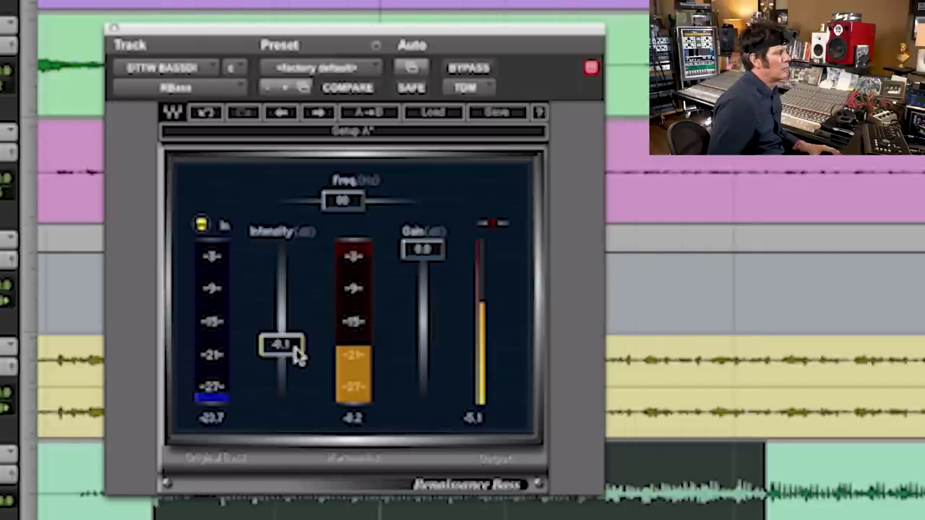
Step: Insert a REQ 2 on the bass amp track and, with the amp soloed alone, high-pass it at about 220 Hz
click(83, 331)
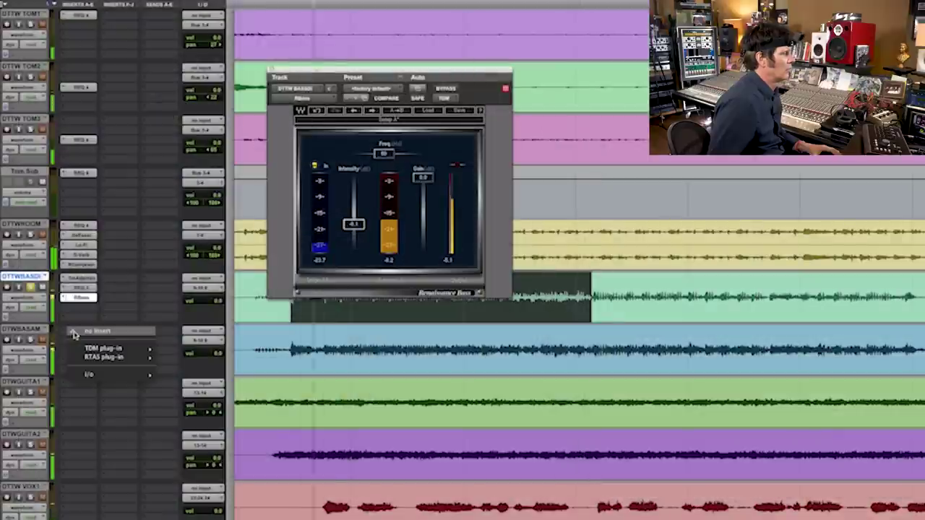
mouse_move(103, 349)
mouse_move(180, 350)
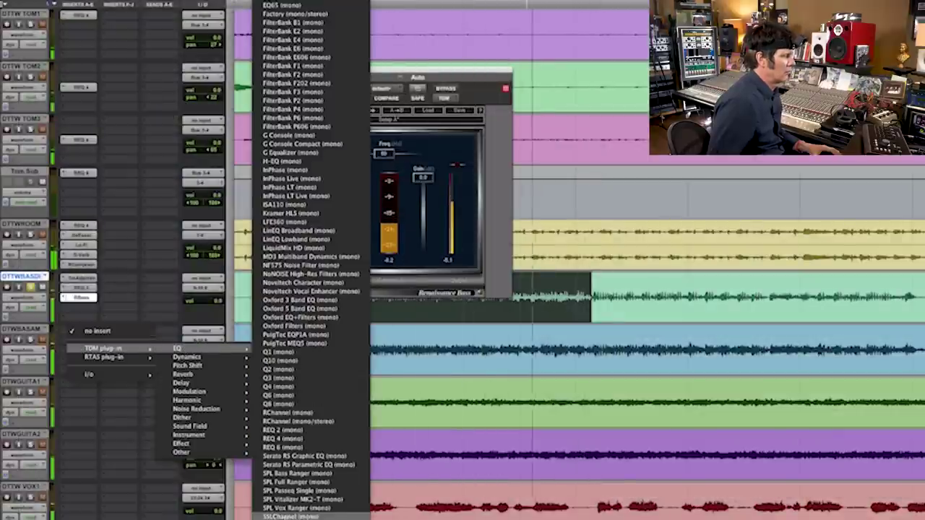
click(303, 430)
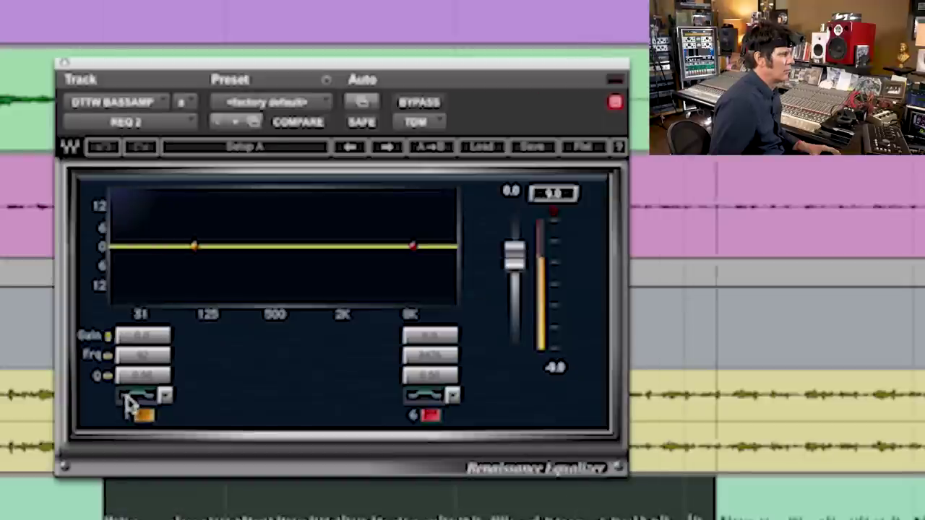
click(128, 399)
drag(142, 354, 143, 332)
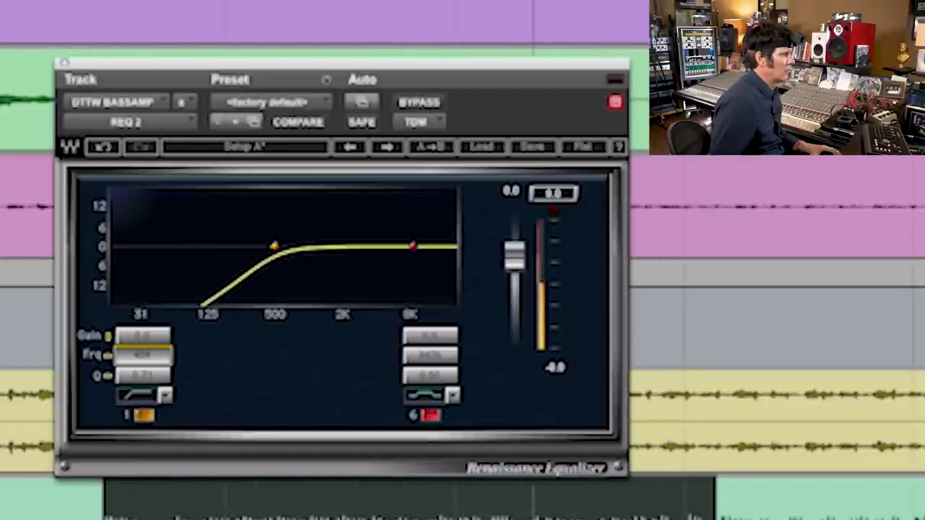
click(29, 338)
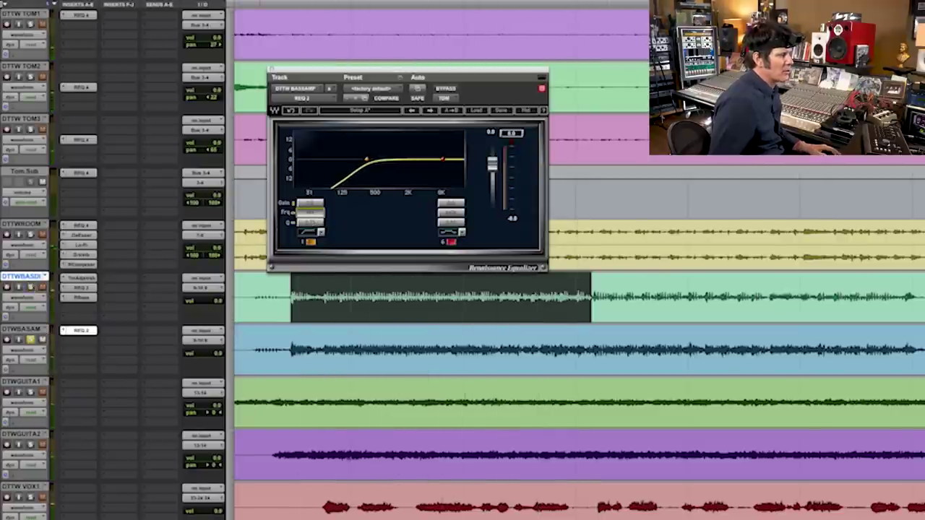
drag(309, 211, 315, 219)
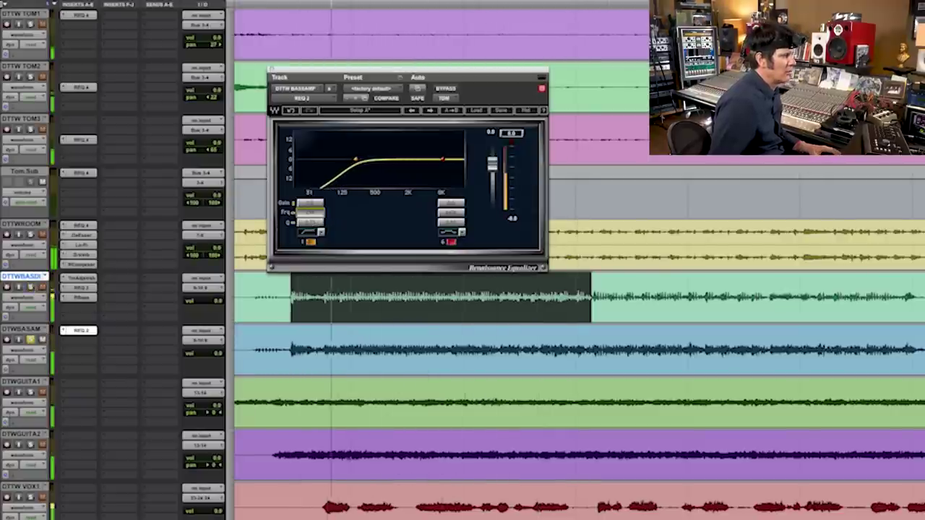
Step: Solo the bass DI together with the bass amp and extend the passage selection across both tracks
click(31, 287)
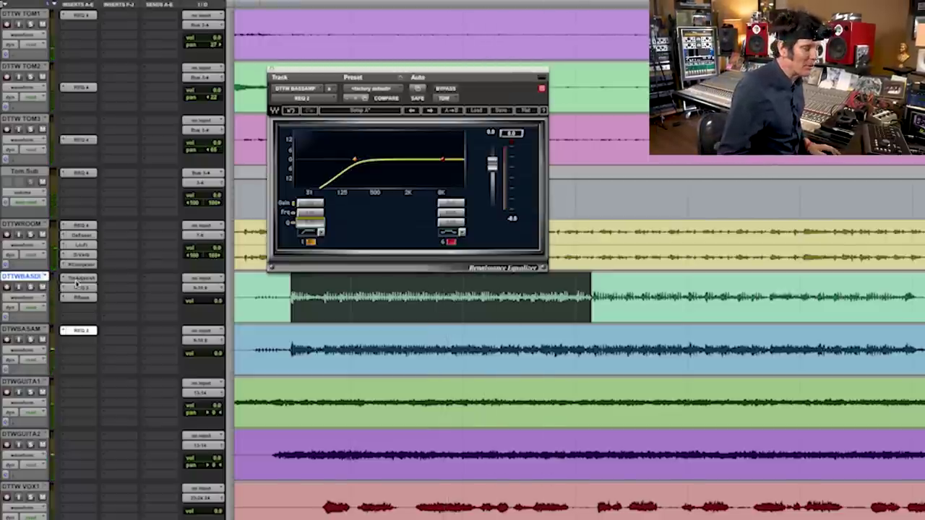
key(shift+semicolon)
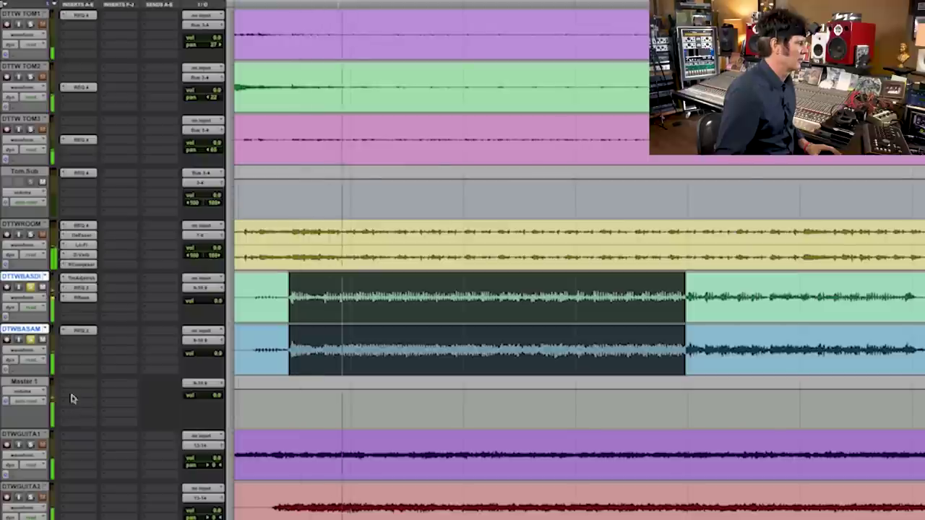
Step: Insert a REQ 4 on the bass master track and high-pass its lowest band at about 63 Hz
click(73, 386)
mouse_move(103, 401)
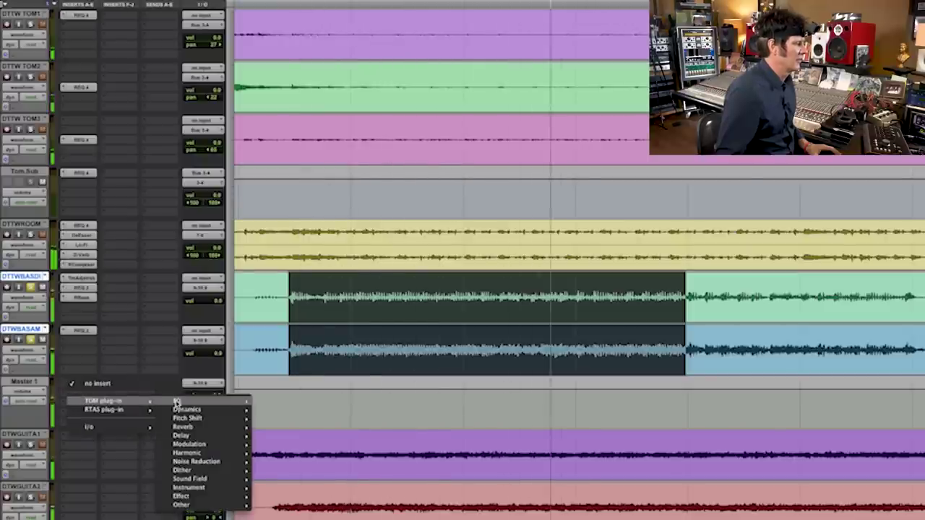
mouse_move(177, 401)
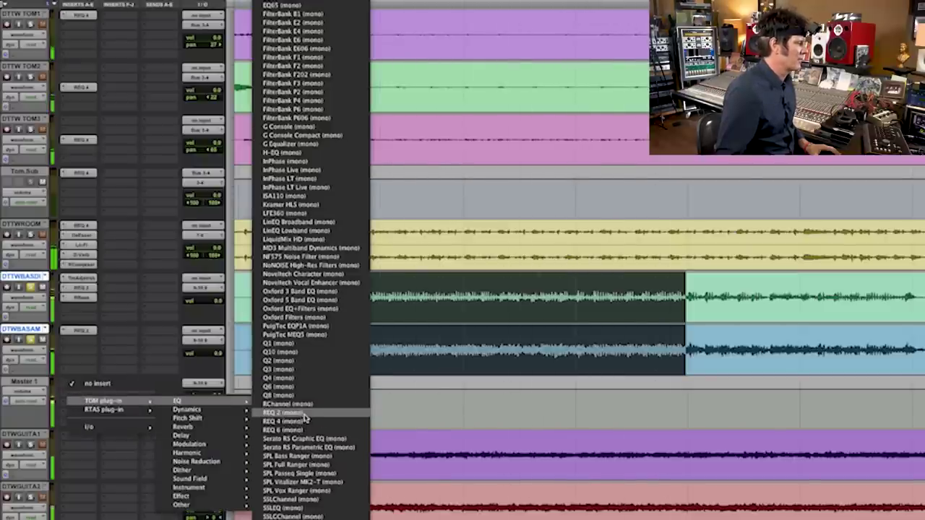
click(545, 255)
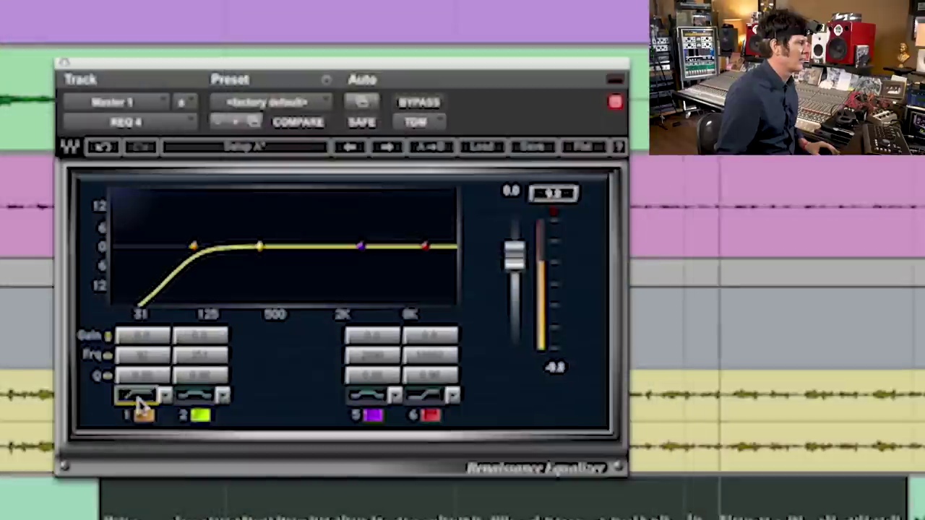
drag(143, 354, 143, 376)
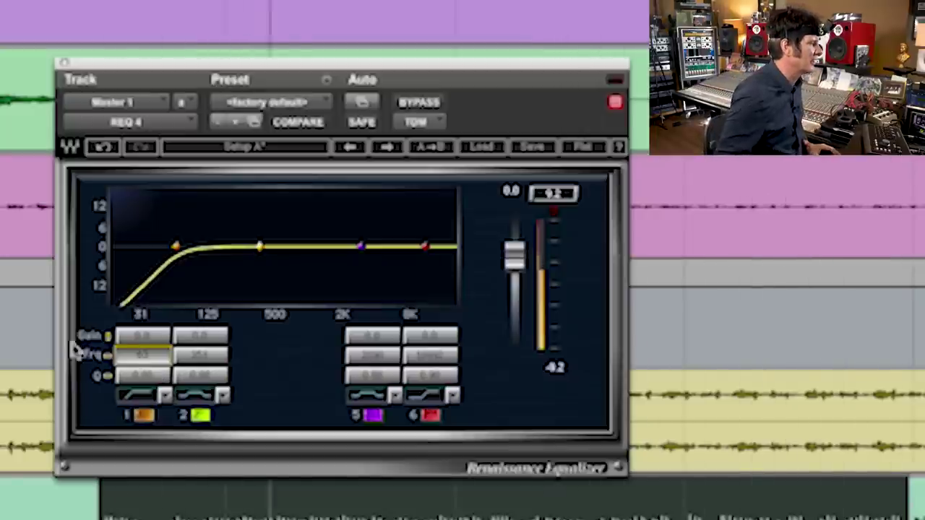
Step: Set band 2 of the bass master's equalizer to 100 Hz and boost it by about 4 dB
click(201, 355)
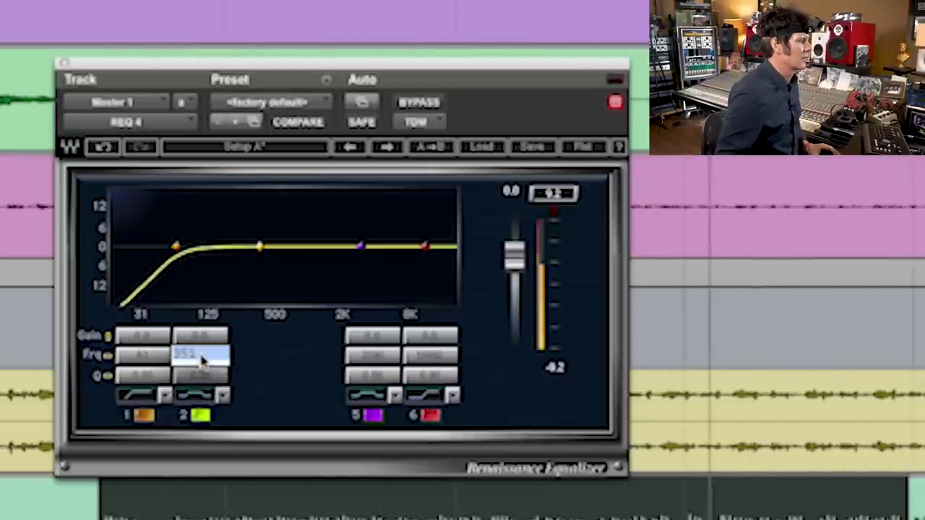
text(100)
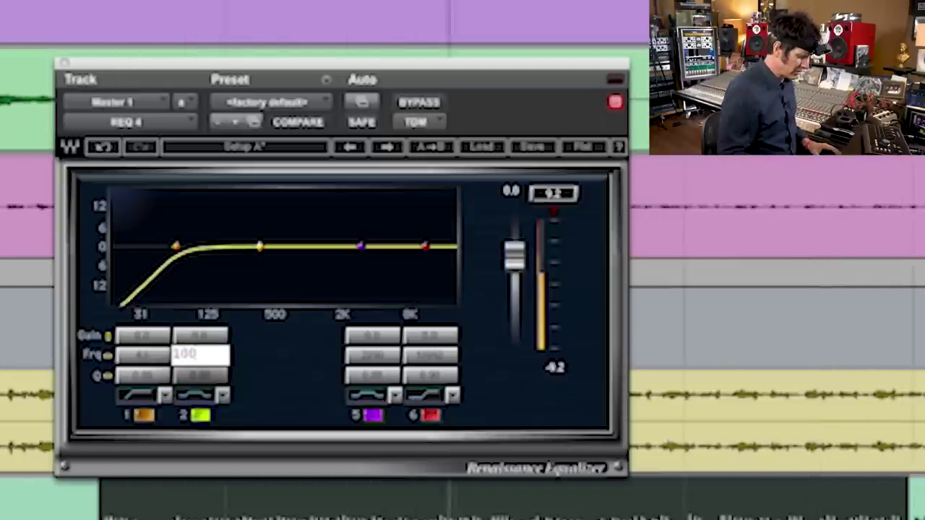
key(Return)
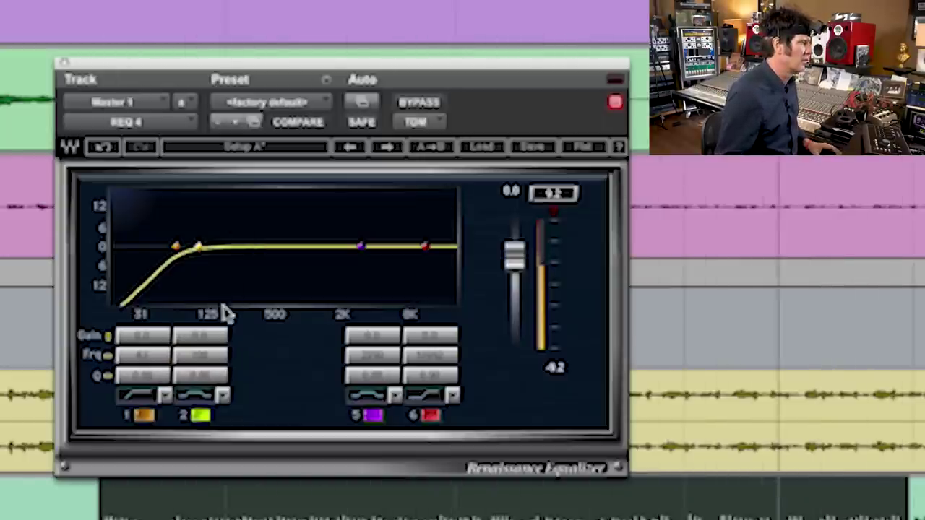
mouse_move(214, 340)
mouse_down()
mouse_move(213, 311)
mouse_move(213, 327)
mouse_up()
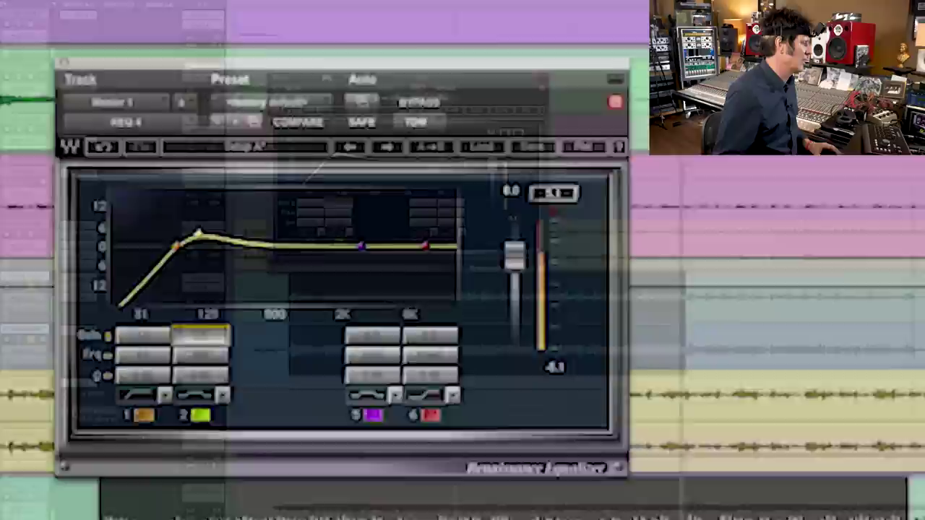
Step: Insert Renaissance Bass after the equalizer on the bass master and lower its intensity to about -8 dB
click(79, 382)
mouse_move(98, 410)
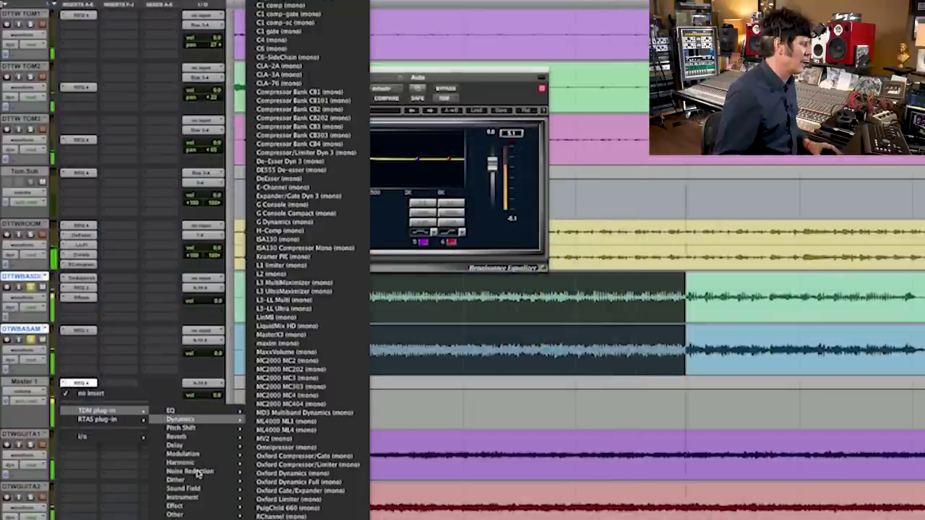
mouse_move(175, 513)
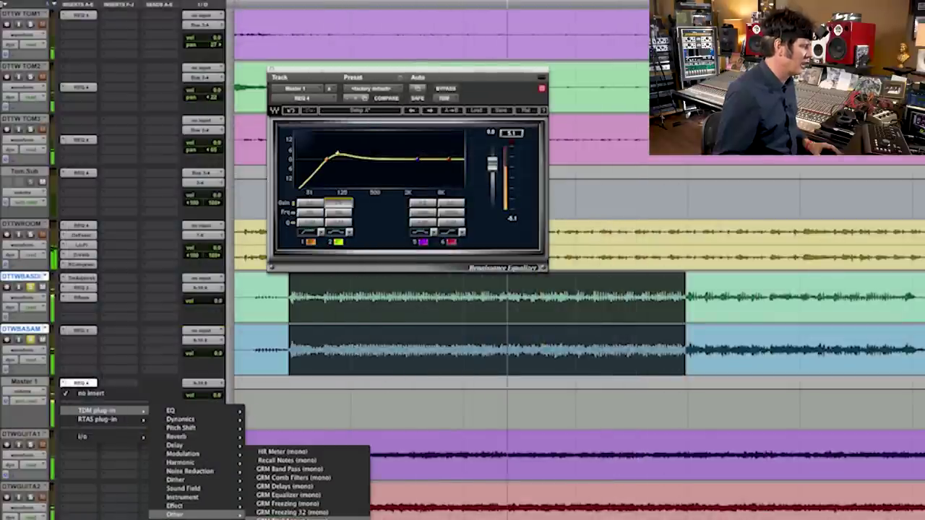
click(304, 514)
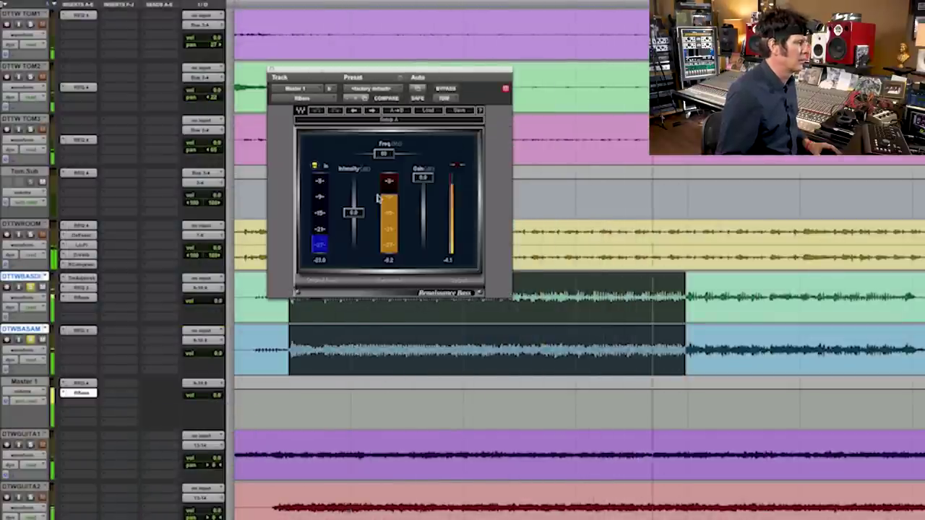
drag(353, 212, 353, 221)
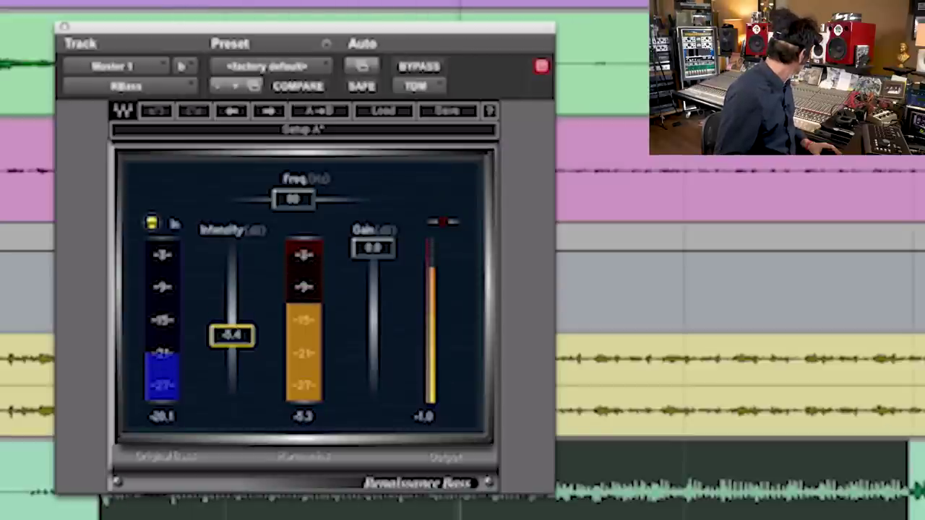
drag(231, 335, 232, 345)
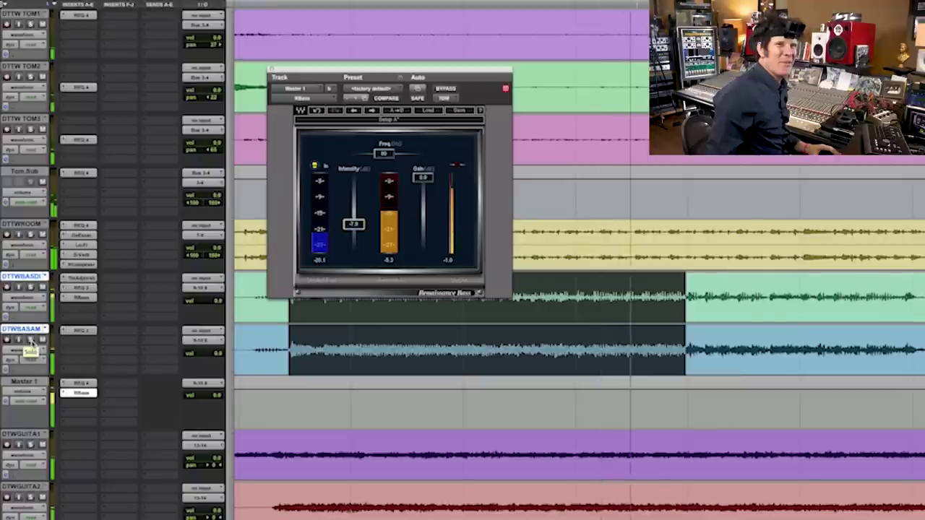
Step: With both bass tracks soloed, insert Lo-Fi after the equalizer on the bass amp and set its saturation to about 0.9
click(31, 339)
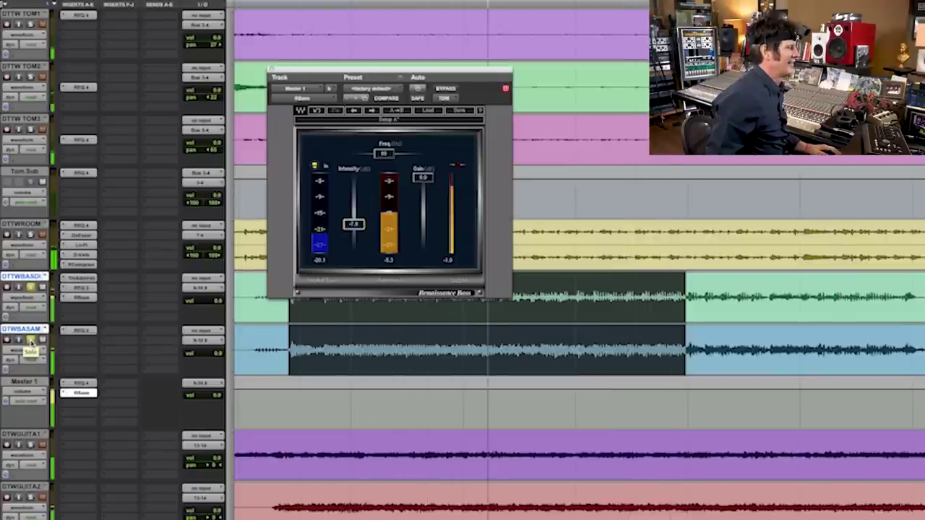
click(30, 339)
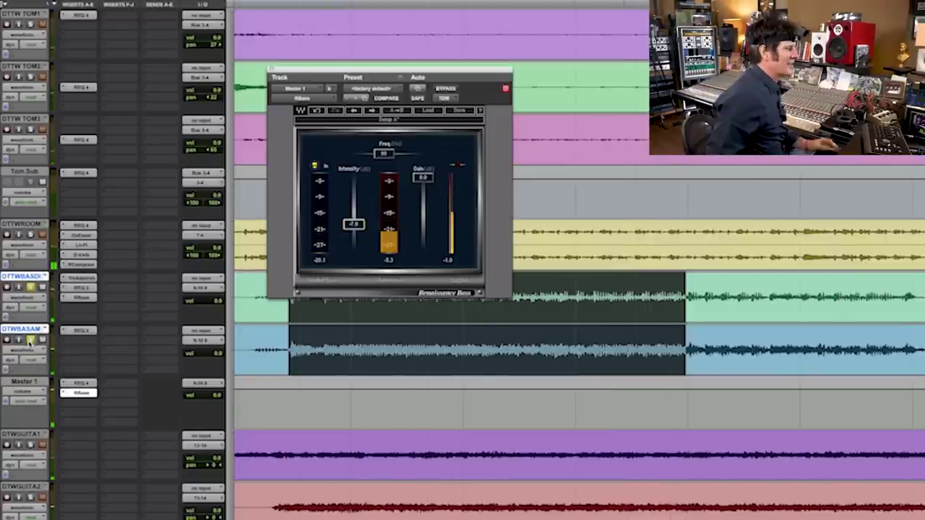
click(73, 340)
mouse_move(109, 359)
mouse_move(194, 461)
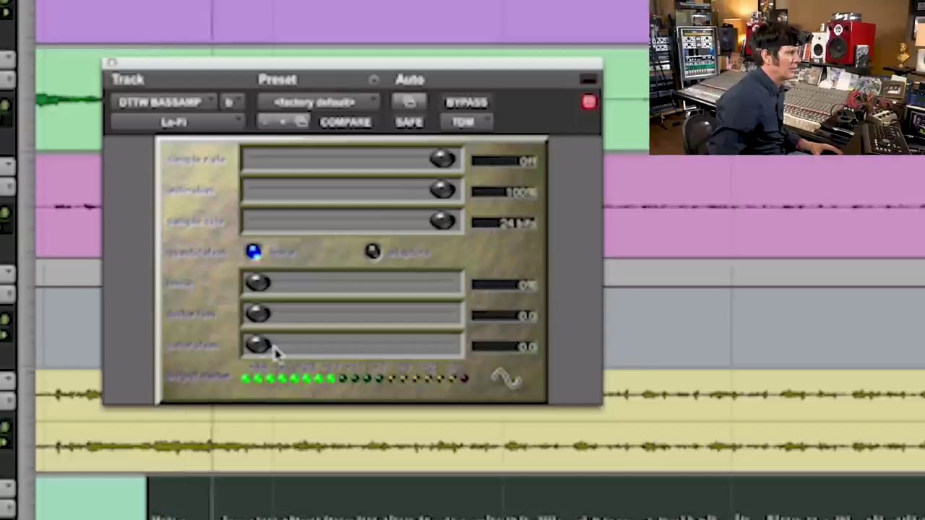
mouse_move(273, 351)
mouse_down()
mouse_move(256, 347)
mouse_move(273, 350)
mouse_up()
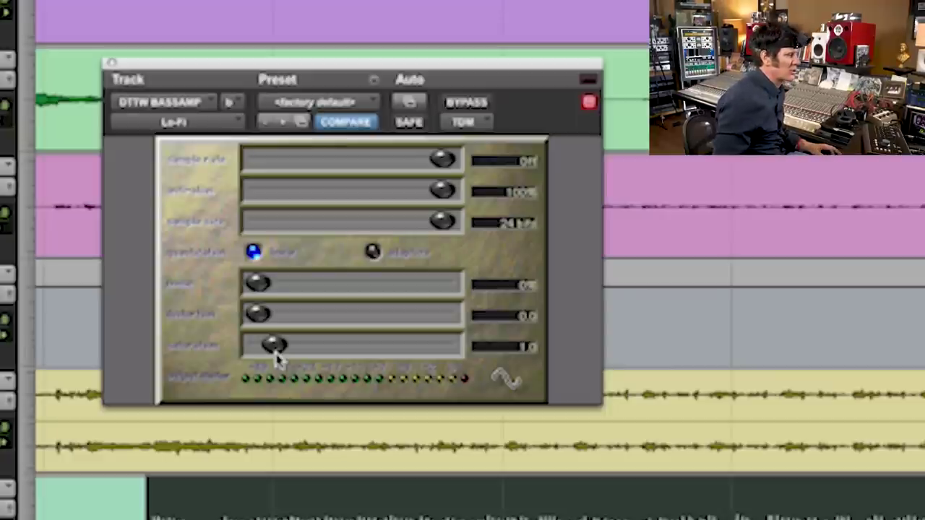
drag(275, 354, 276, 351)
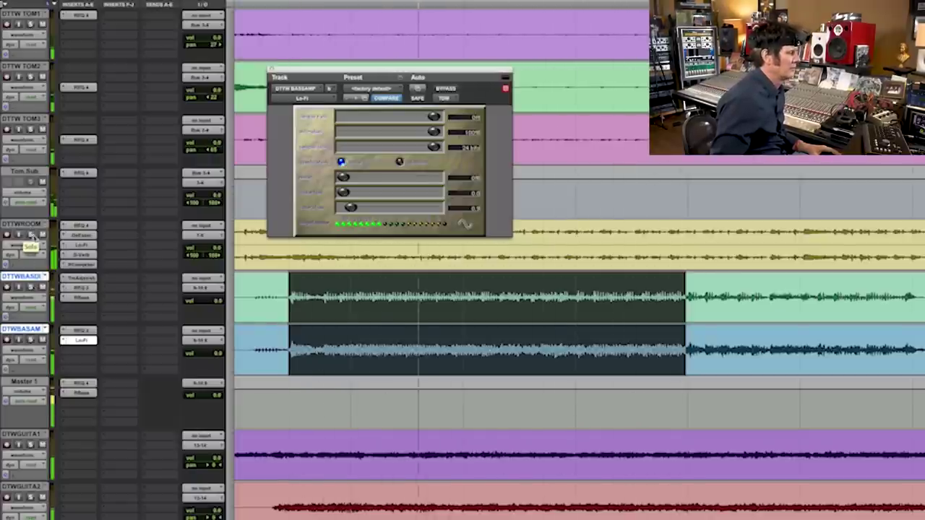
key(space)
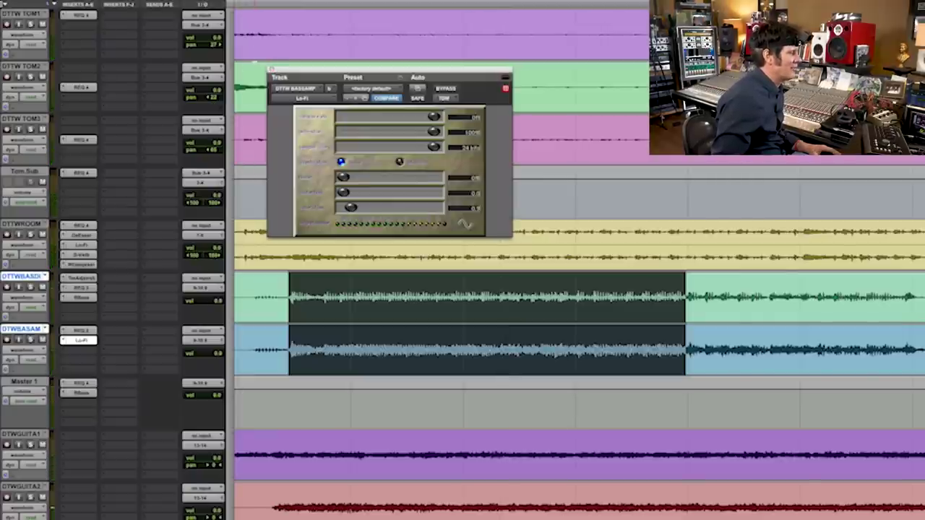
click(270, 70)
Step: Select one continuous guitar passage, starting where the guitars re-enter after a break, across both guitar tracks
key(r)
key(r)
key(r)
key(r)
scroll(416, 361, down, 5)
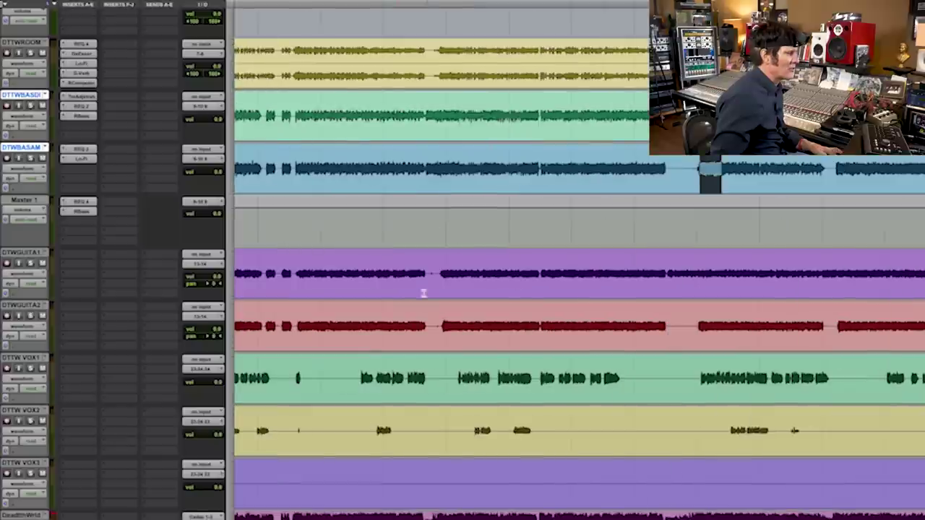
drag(444, 287, 538, 285)
shift+click(537, 344)
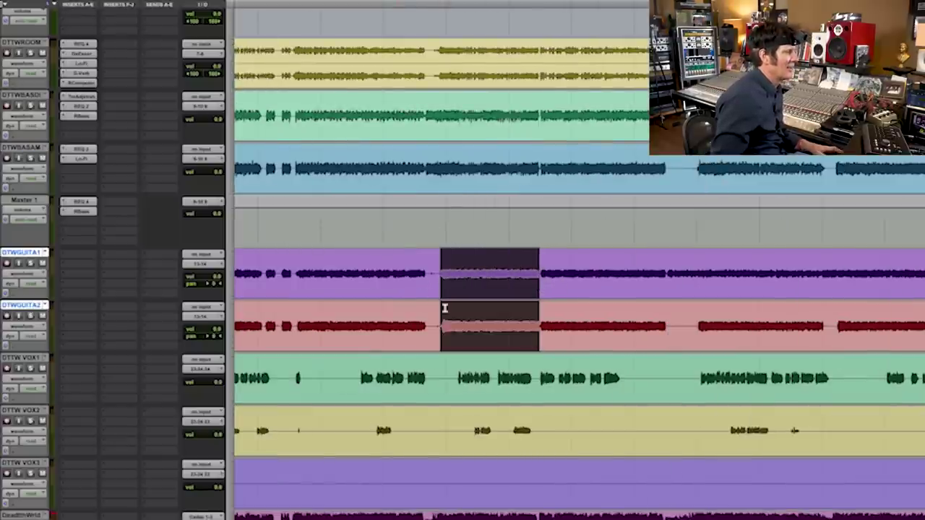
key(t)
shift+click(370, 270)
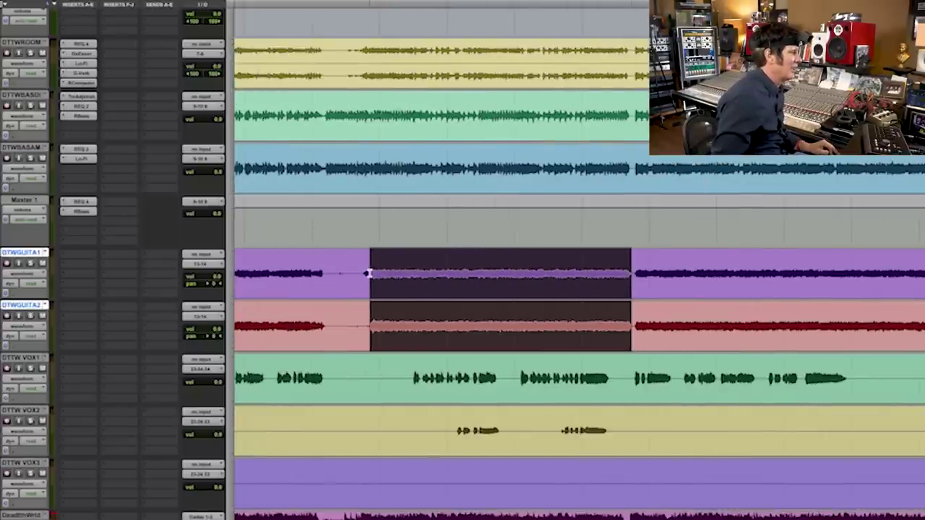
Step: Pan guitar 1 hard left and guitar 2 hard right, and play the selected passage with both soloed
drag(220, 289, 213, 329)
click(30, 264)
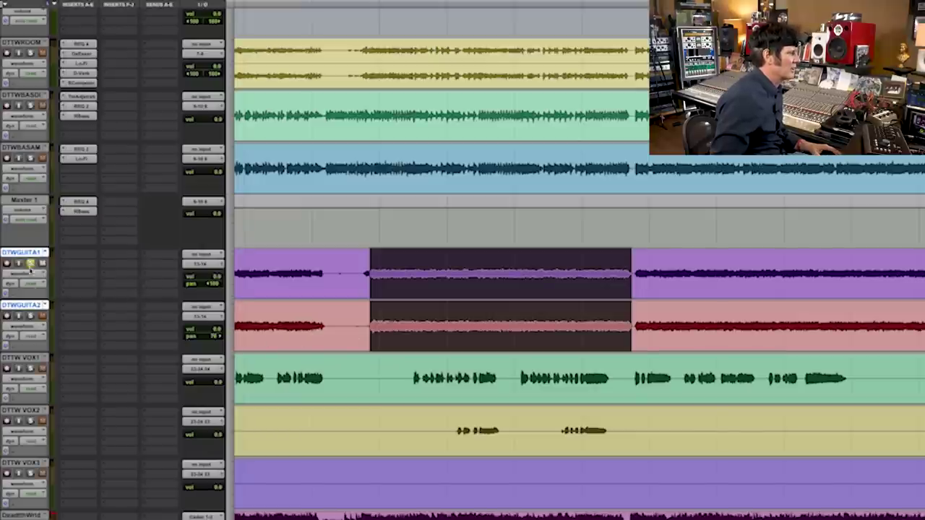
click(31, 317)
drag(218, 339, 274, 336)
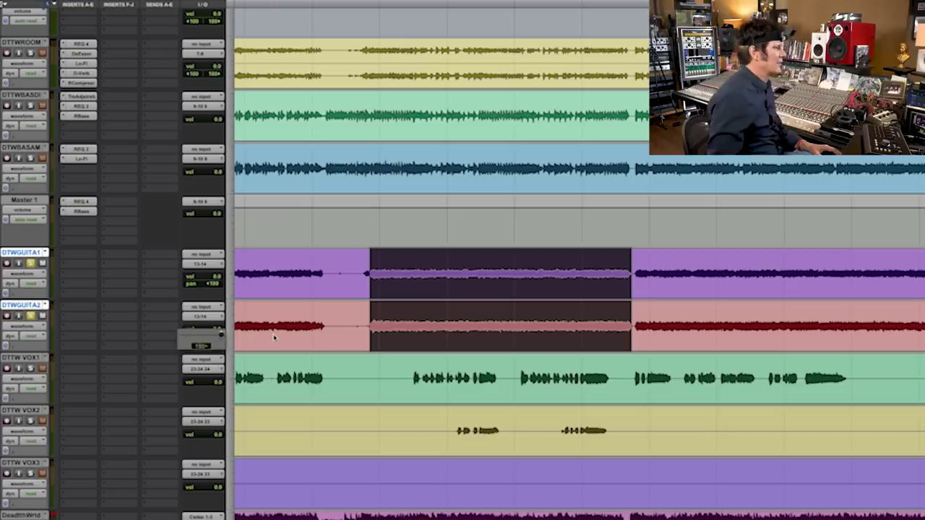
key(space)
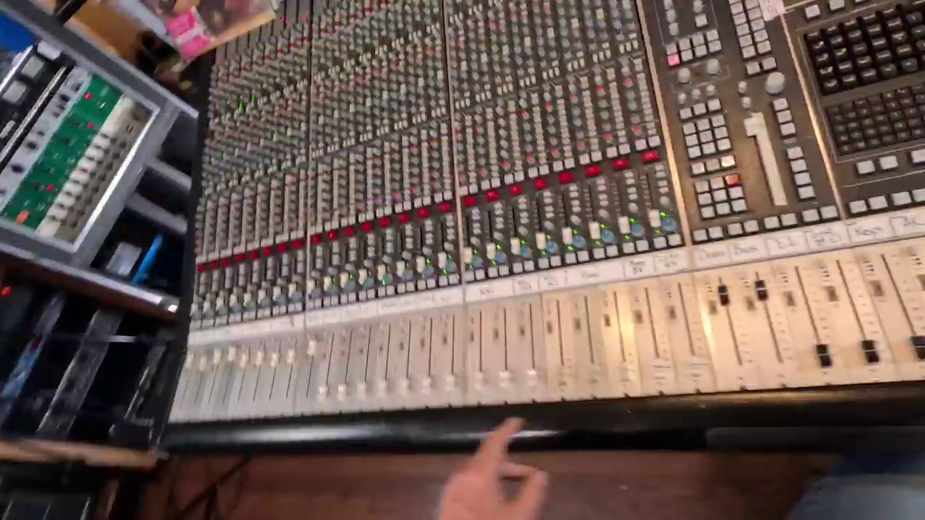
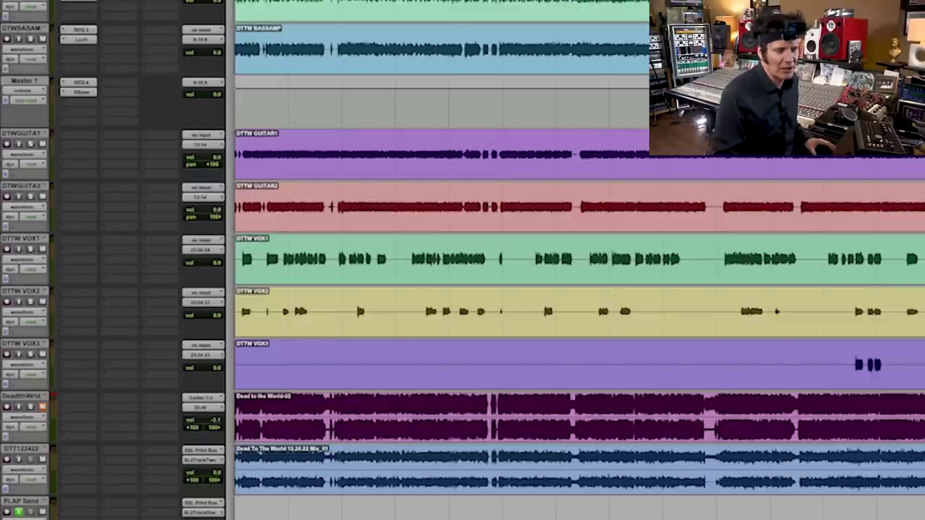
Step: Select a passage across the bass DI and bass amp tracks and play it with both soloed
scroll(355, 301, up, 1)
scroll(356, 301, down, 1)
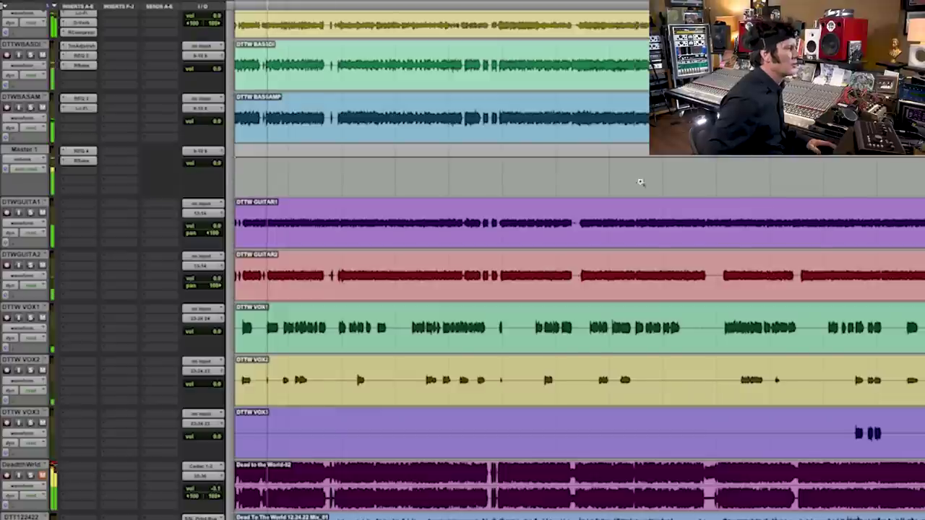
drag(425, 118, 490, 117)
key(e)
key(space)
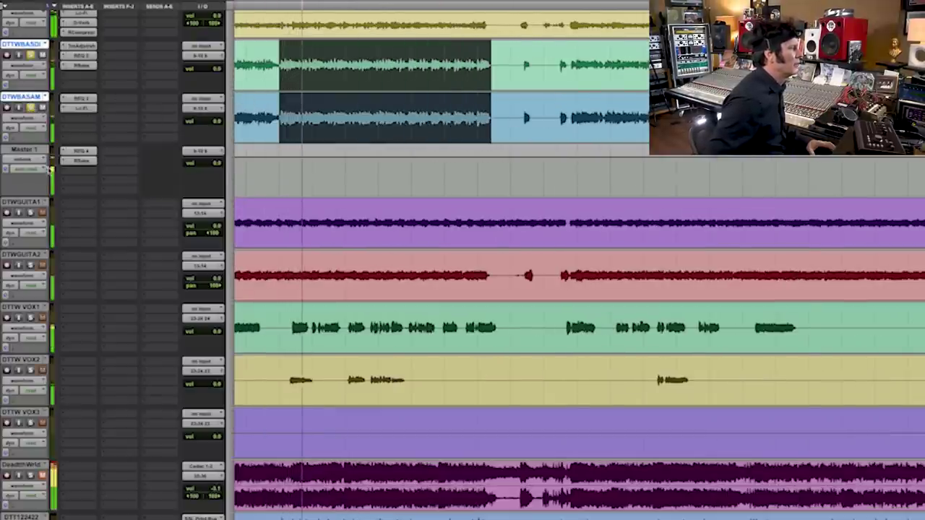
Step: Insert MV2 after Renaissance Bass on the bass master, with low level about 18 dB, high level about -9 dB and output about -6 dB
click(73, 171)
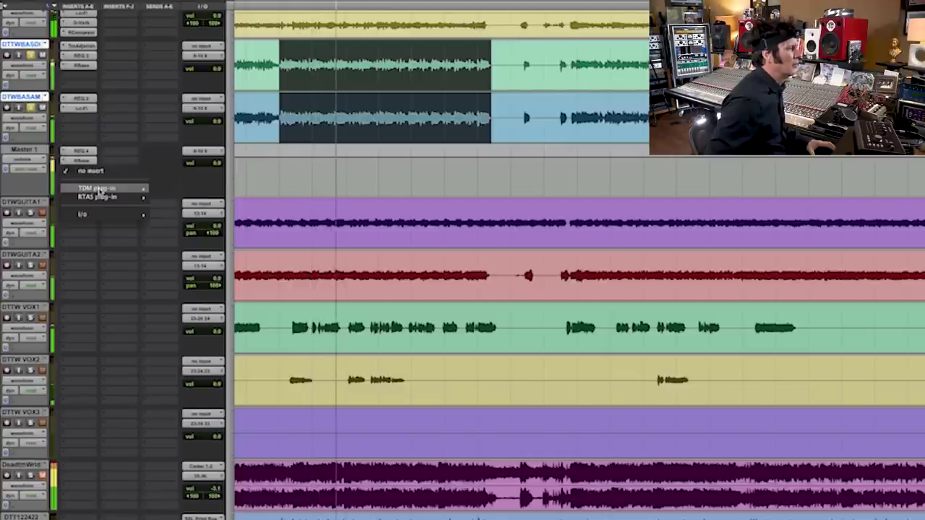
mouse_move(99, 190)
mouse_move(180, 197)
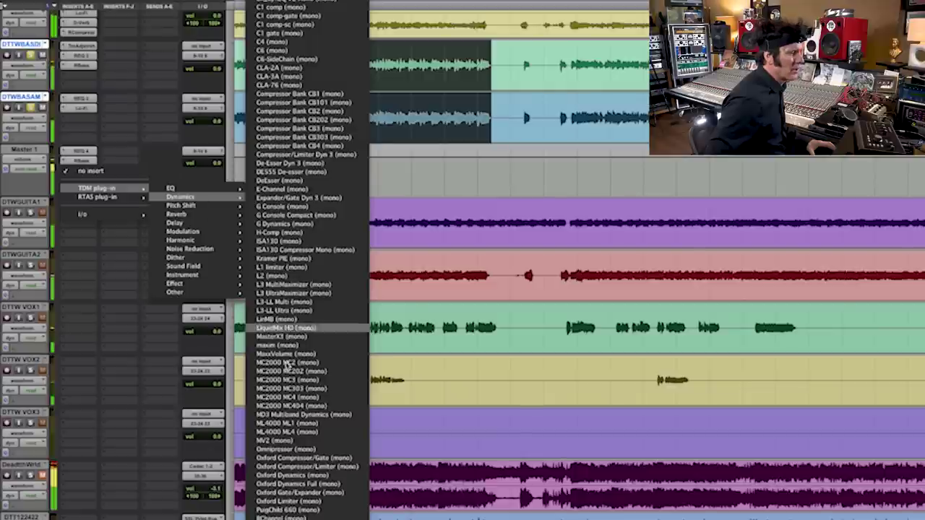
click(306, 442)
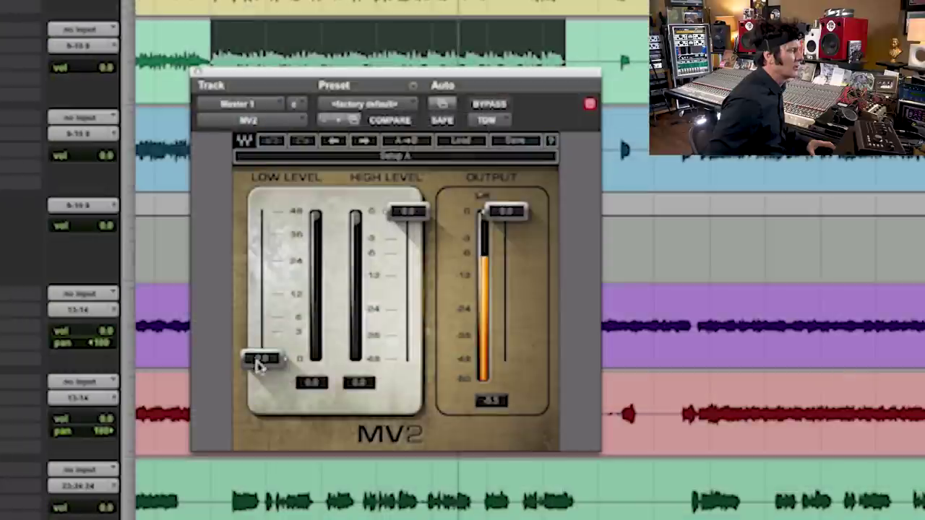
drag(296, 241, 296, 202)
drag(261, 291, 271, 280)
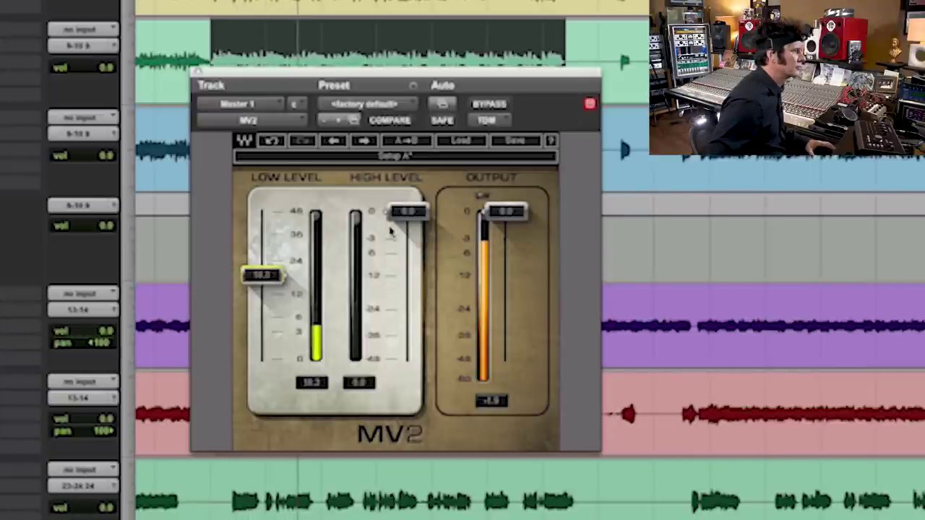
drag(408, 211, 408, 267)
drag(505, 210, 506, 255)
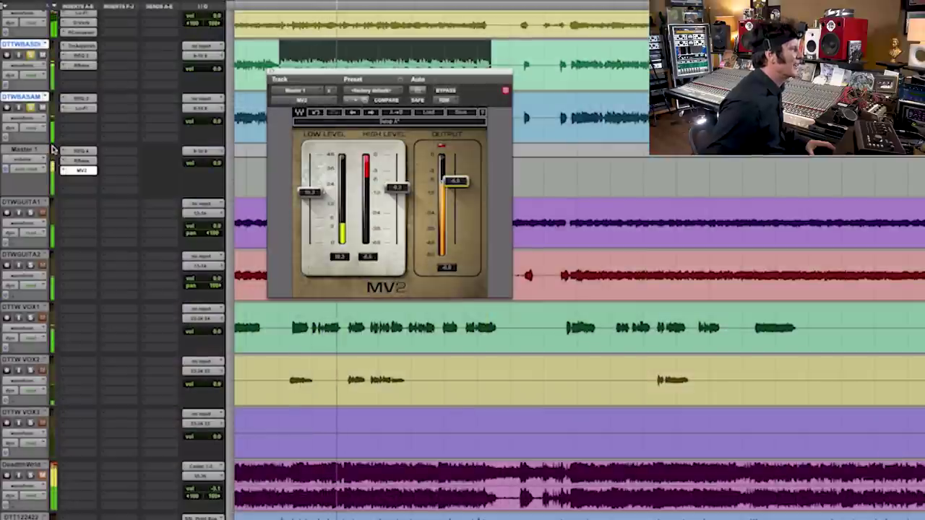
Step: Boost band 5 of the bass master's REQ 4 by about 6.7 dB
click(81, 151)
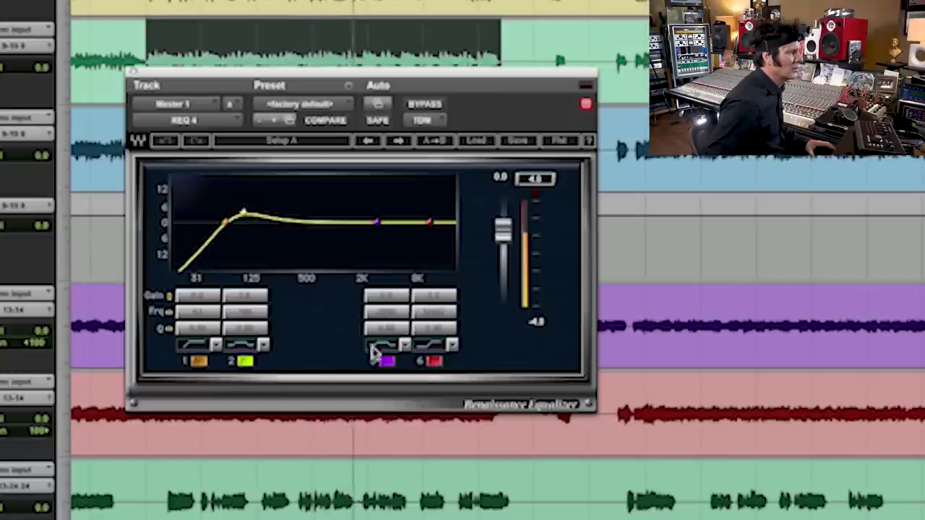
mouse_move(386, 296)
mouse_down()
mouse_move(386, 260)
mouse_move(385, 289)
mouse_up()
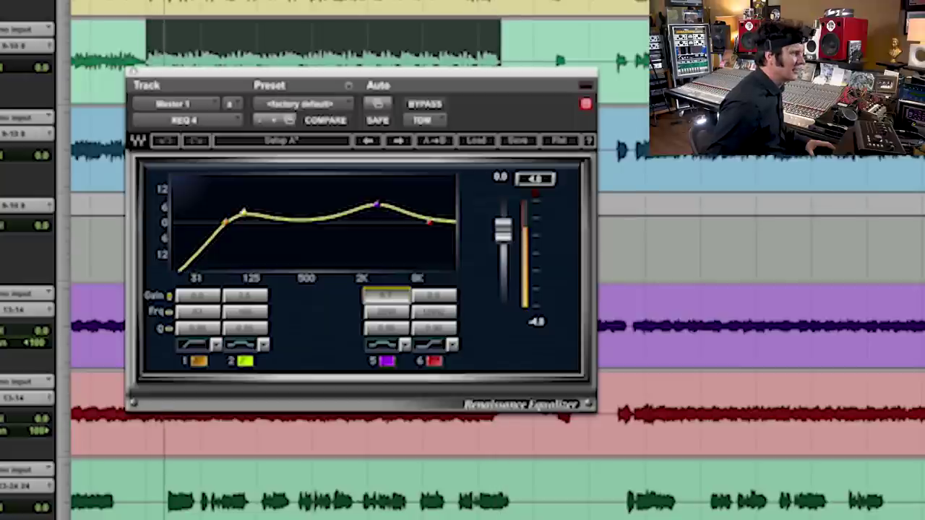
Step: Change band 6 of the bass master's REQ 4 to a low-pass filter and lower its cutoff below 8 kHz
click(434, 346)
click(435, 346)
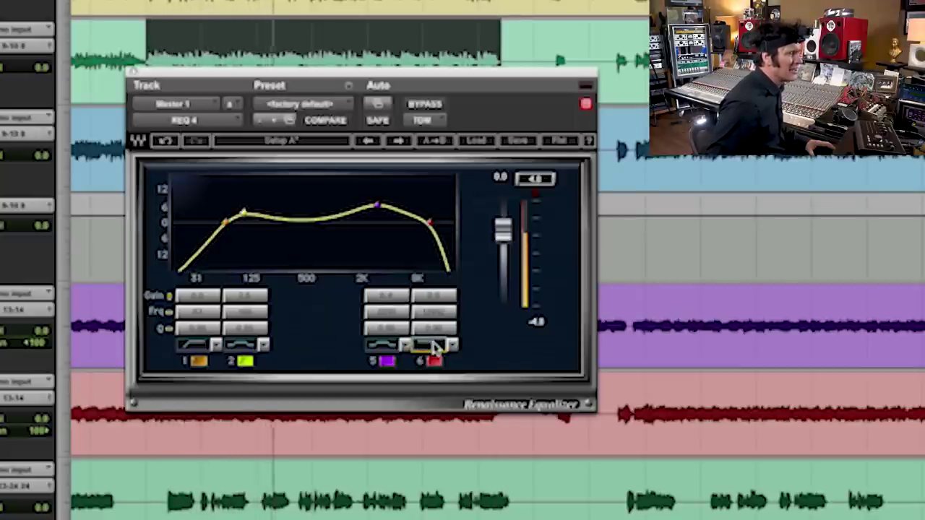
drag(434, 311, 450, 323)
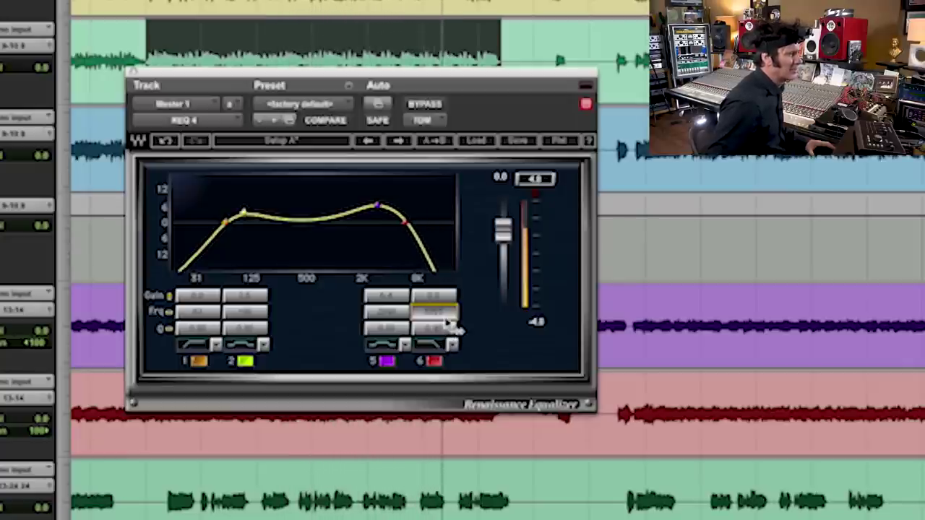
Step: Compare the bass master's REQ 4 bypassed and active during playback, and close the EQ
click(426, 106)
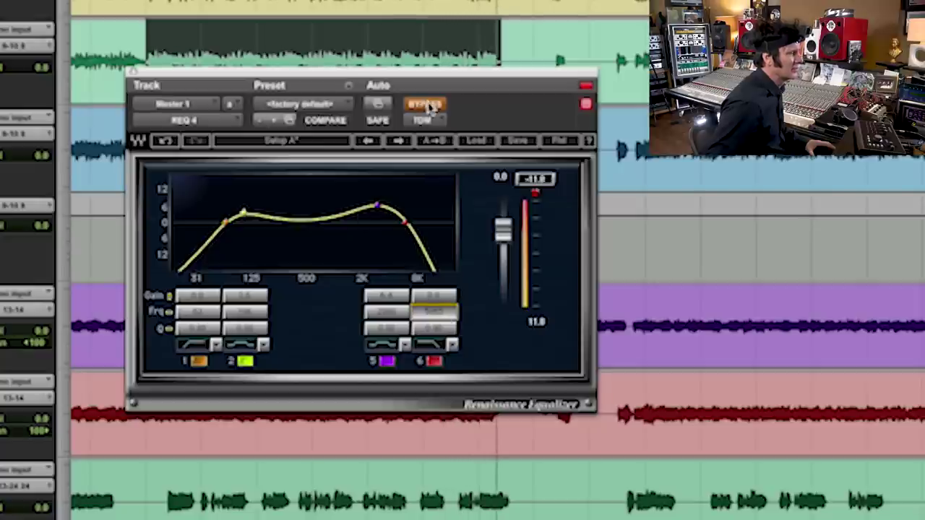
click(427, 105)
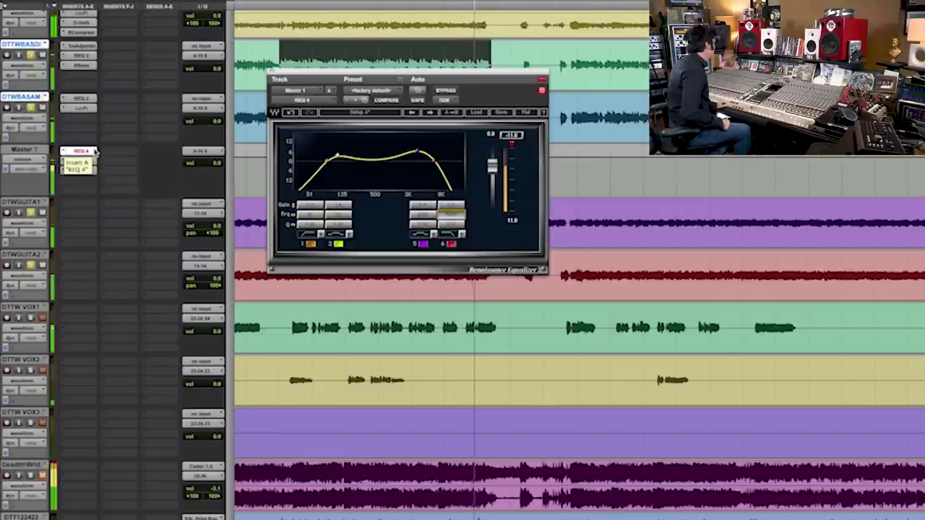
key(space)
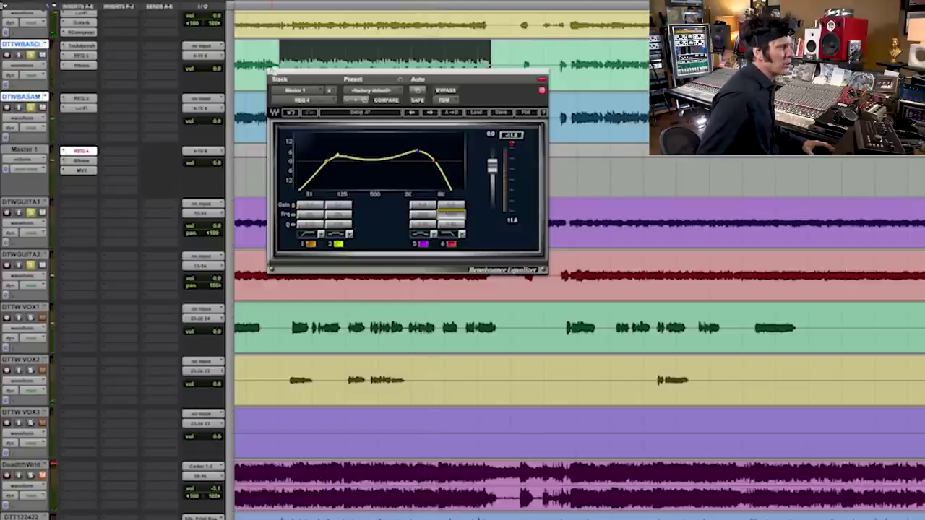
click(273, 74)
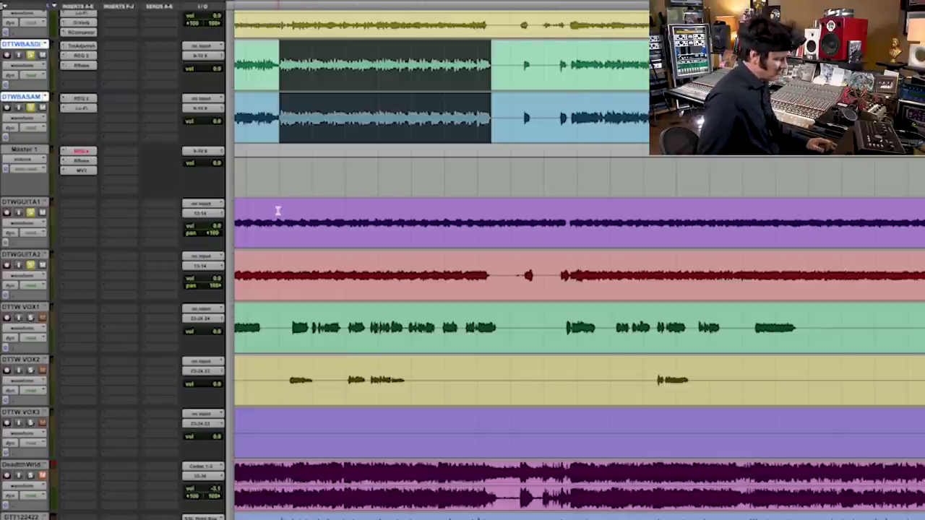
Step: Select a passage across both guitar tracks and raise both guitars' volume to +4.0 dB during playback
drag(279, 223, 469, 258)
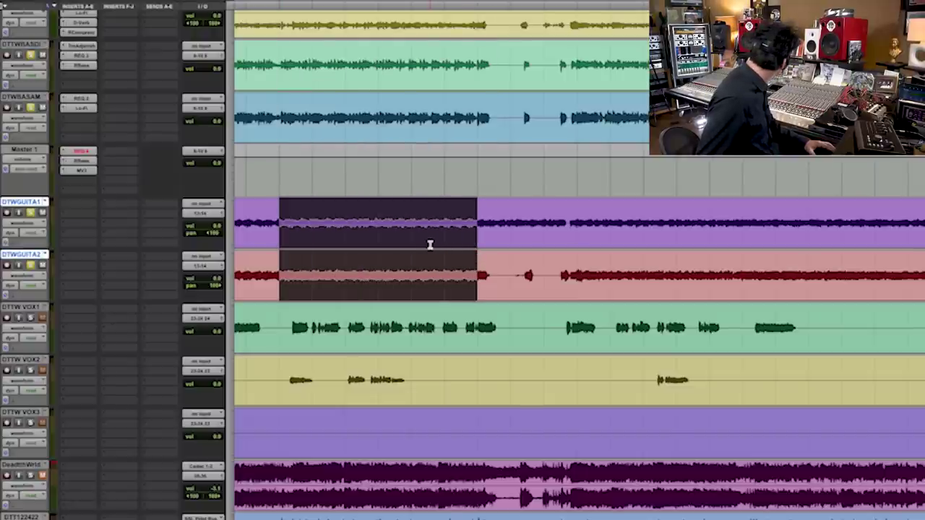
key(space)
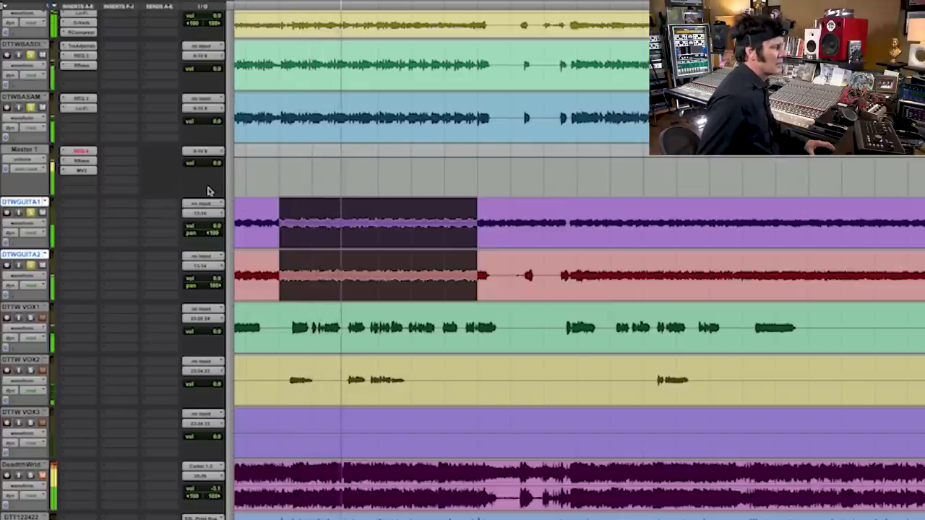
click(208, 227)
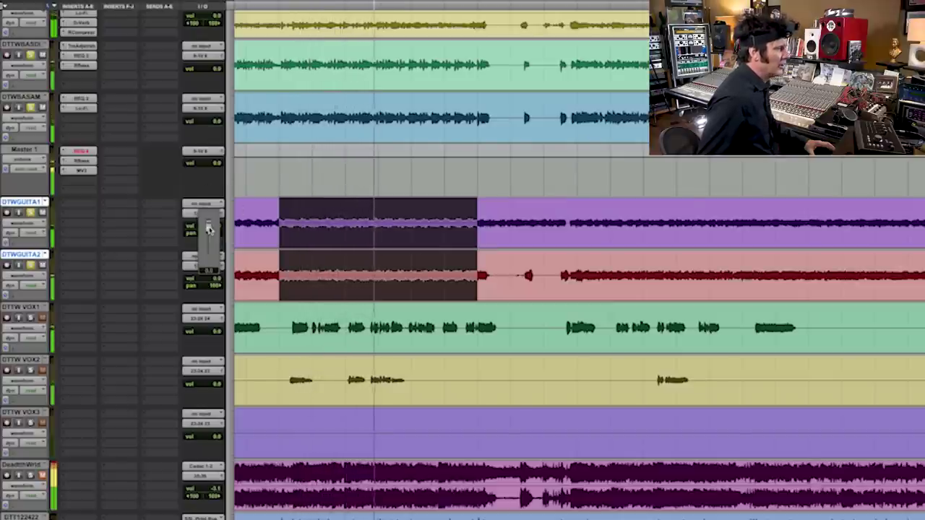
drag(208, 227, 212, 228)
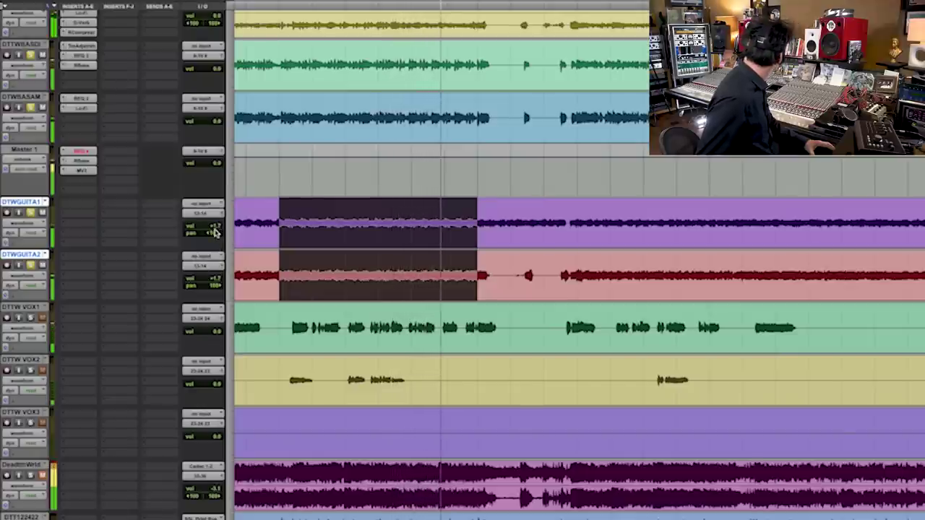
click(213, 229)
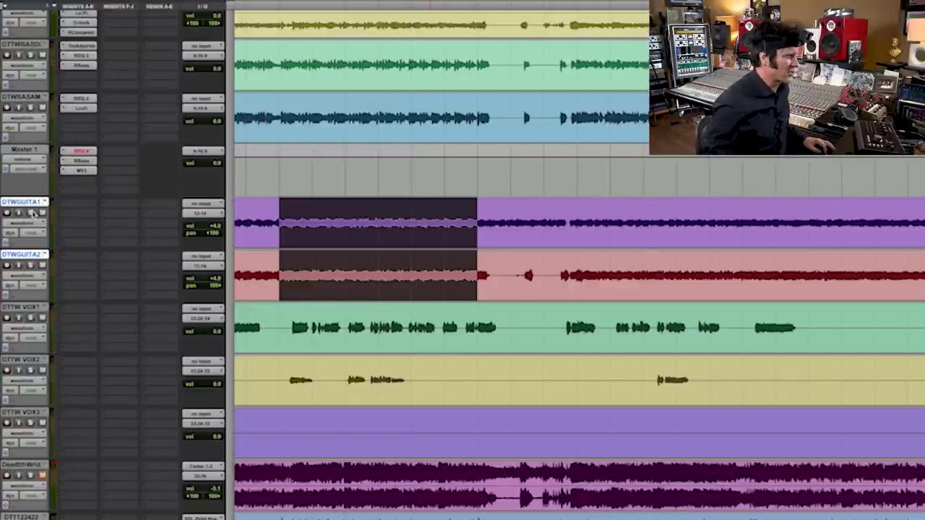
drag(279, 225, 477, 238)
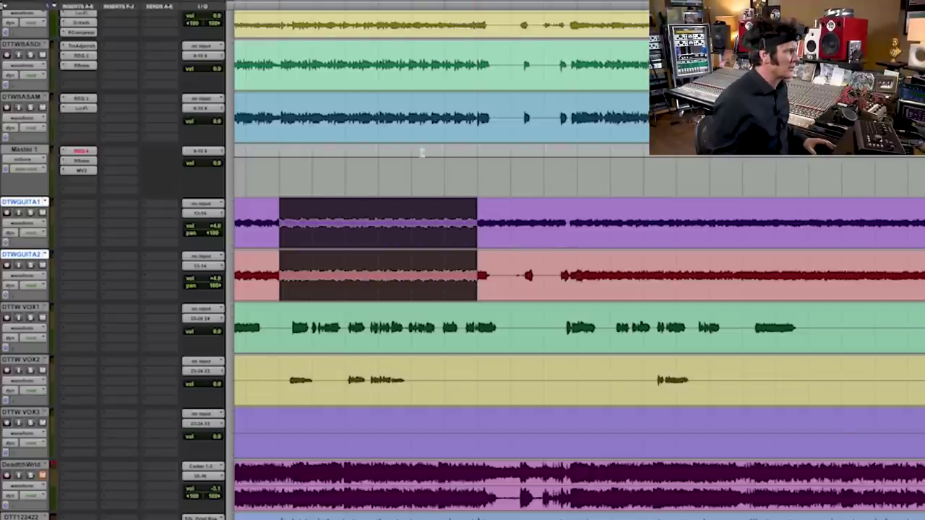
Step: Review the kick, snare, overhead, tom, room and bass tracks and their inserts
scroll(439, 154, up, 5)
scroll(454, 182, up, 15)
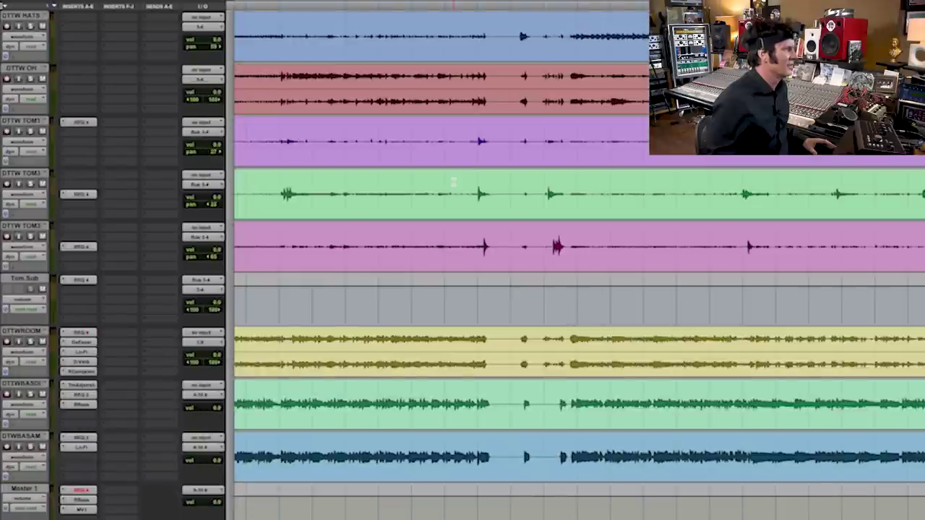
scroll(454, 183, up, 4)
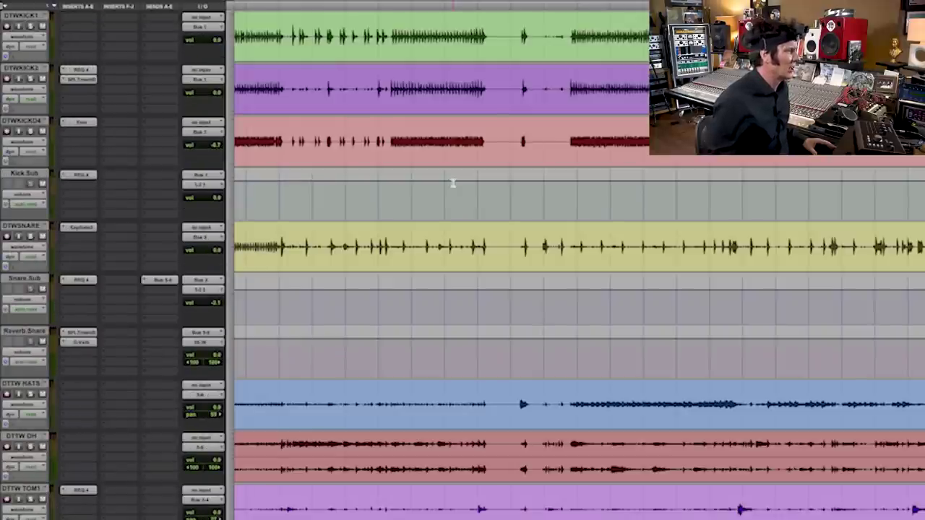
scroll(453, 183, down, 4)
scroll(453, 183, down, 4)
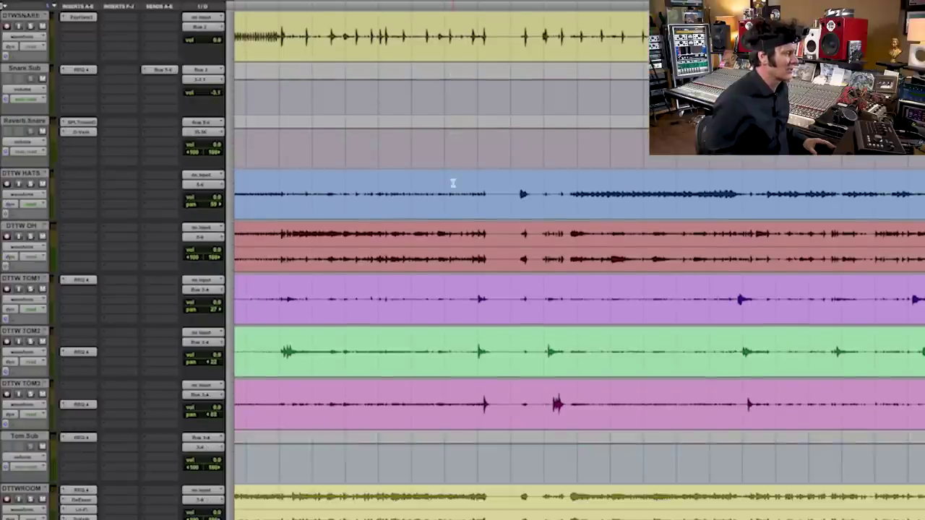
scroll(453, 183, down, 12)
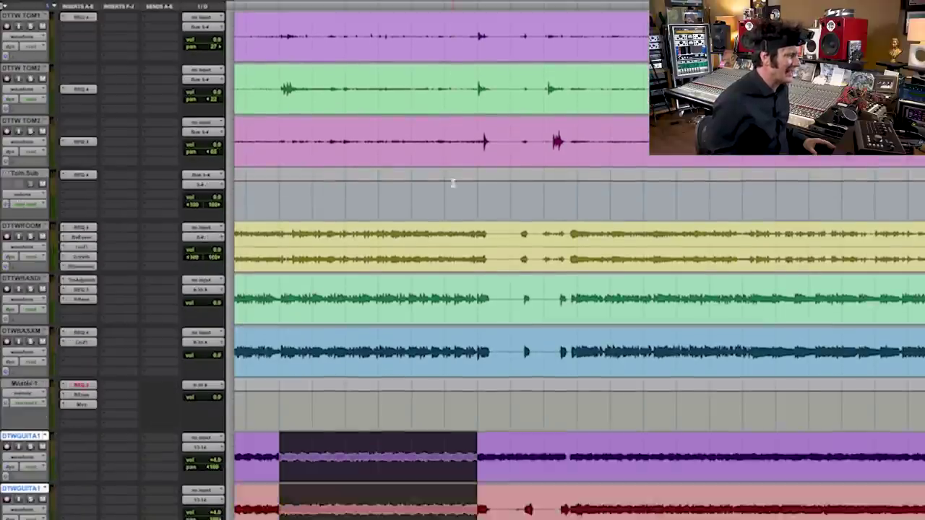
scroll(453, 182, down, 4)
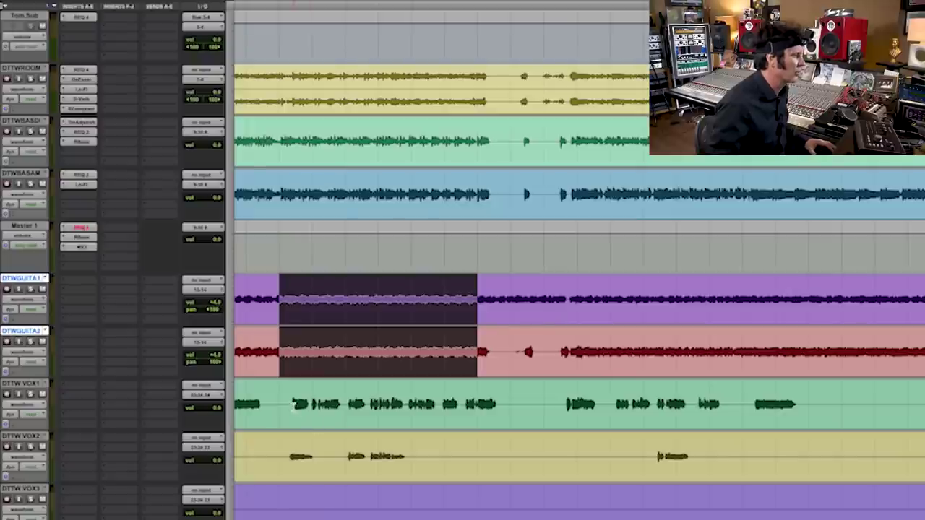
Step: Select the verse phrases on the DTTW VOX1 track, solo it and play the selection
drag(291, 404, 495, 418)
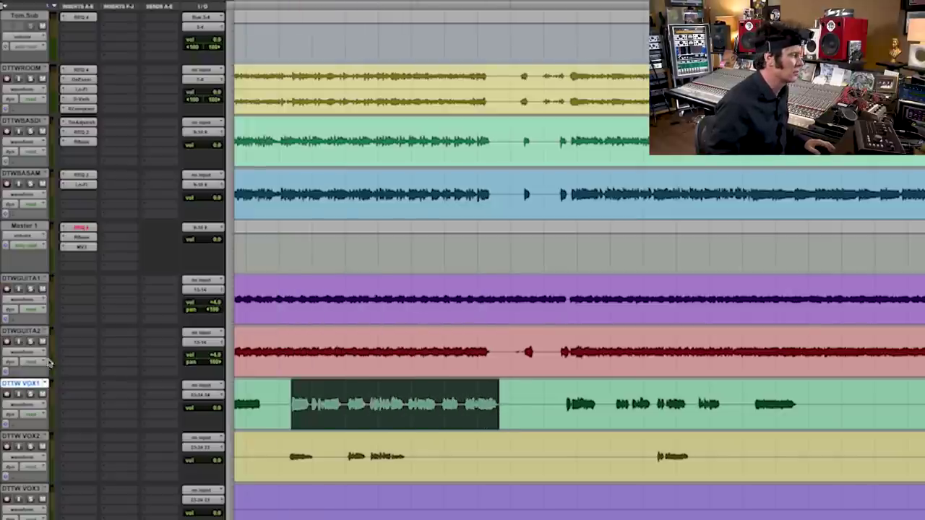
click(32, 395)
key(space)
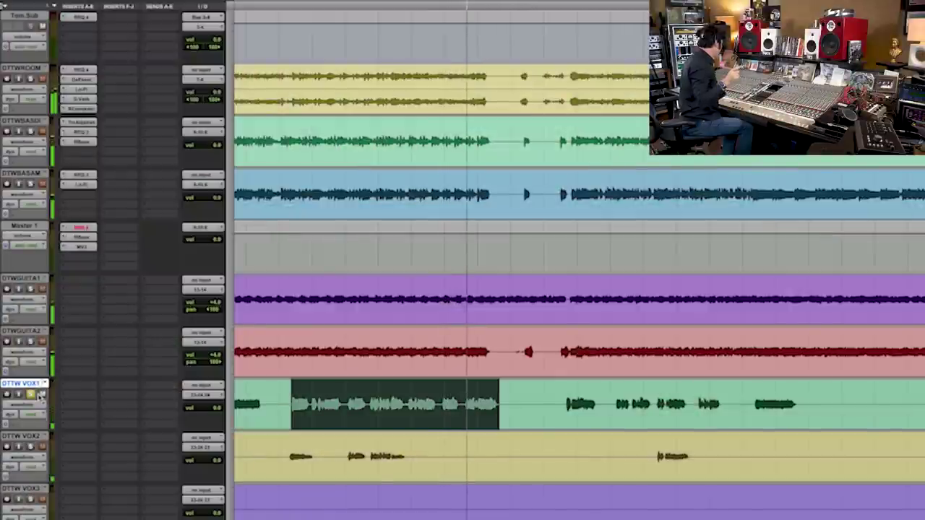
key(space)
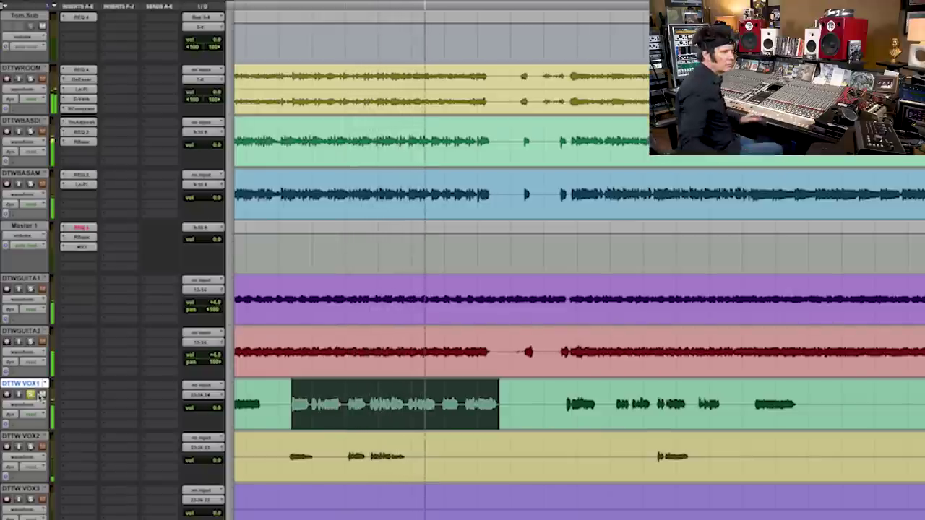
Step: Raise the DTTW VOX1 volume to +2.9 dB and play the passage again
click(216, 411)
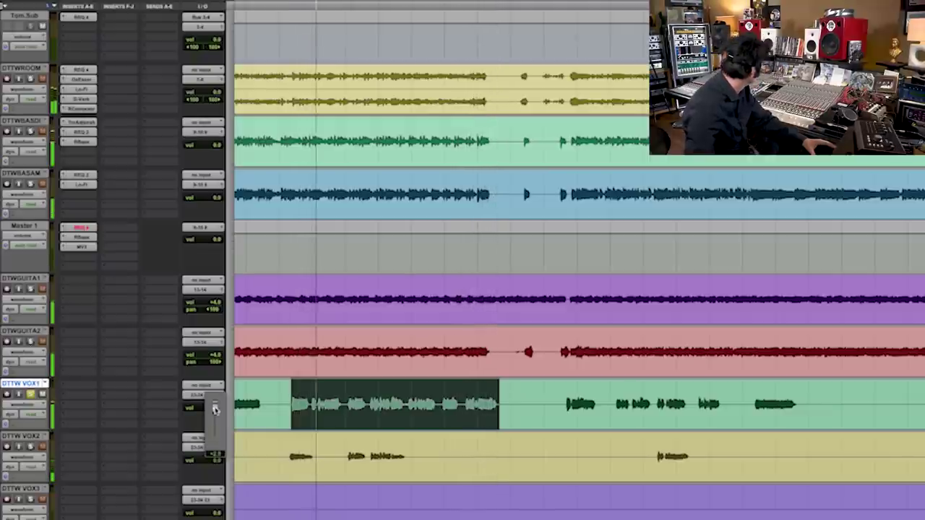
drag(216, 411, 217, 407)
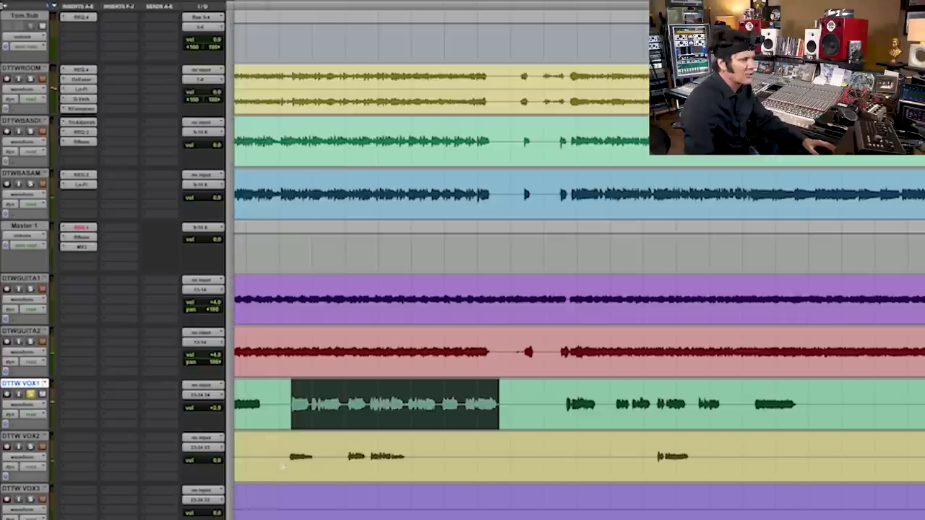
key(space)
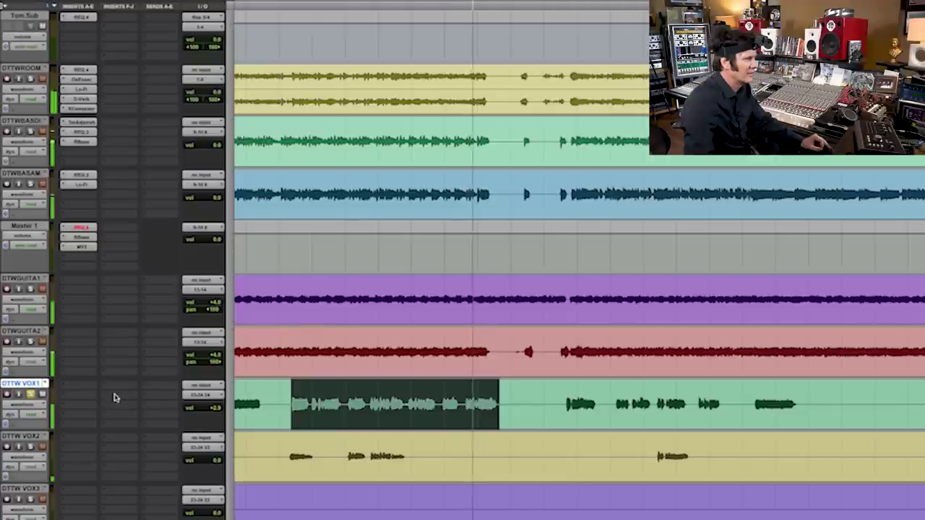
Step: Select a short phrase on DTTW VOX2 and raise that track's volume to +6.4 dB during playback
click(290, 457)
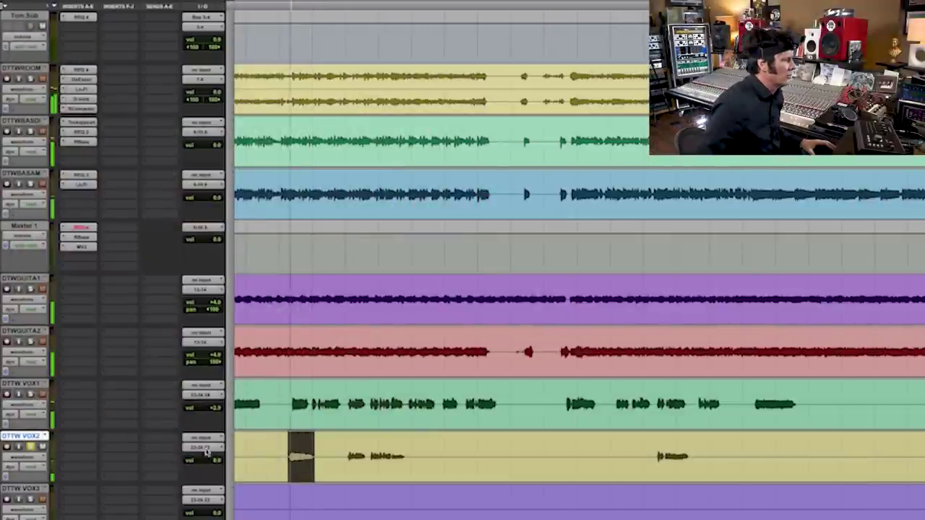
click(215, 460)
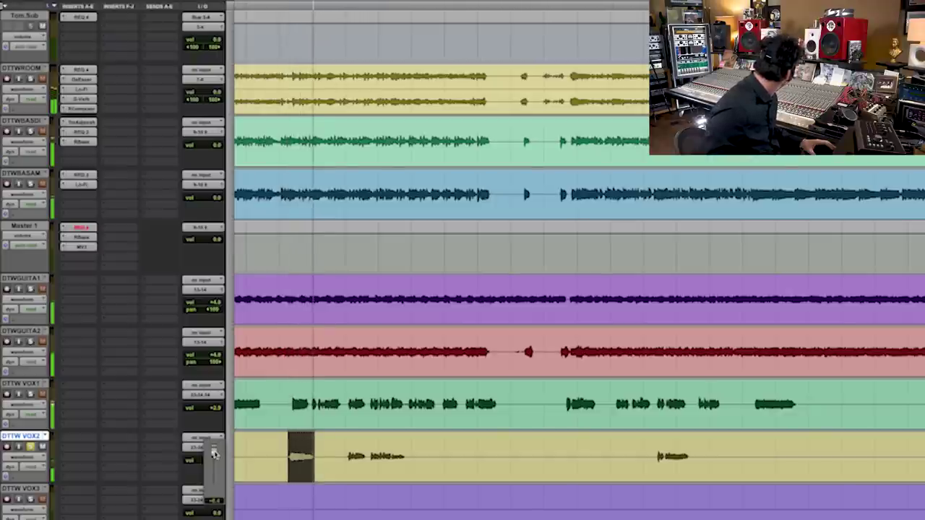
drag(214, 453, 215, 455)
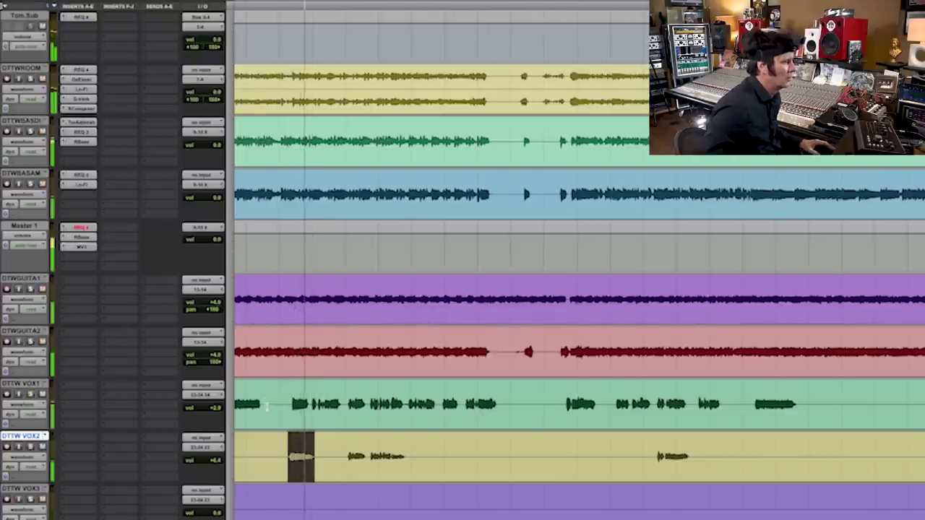
Step: Select the verse phrases on DTTW VOX1 and insert the stereo H-Delay on the Vox.FX track
key(r)
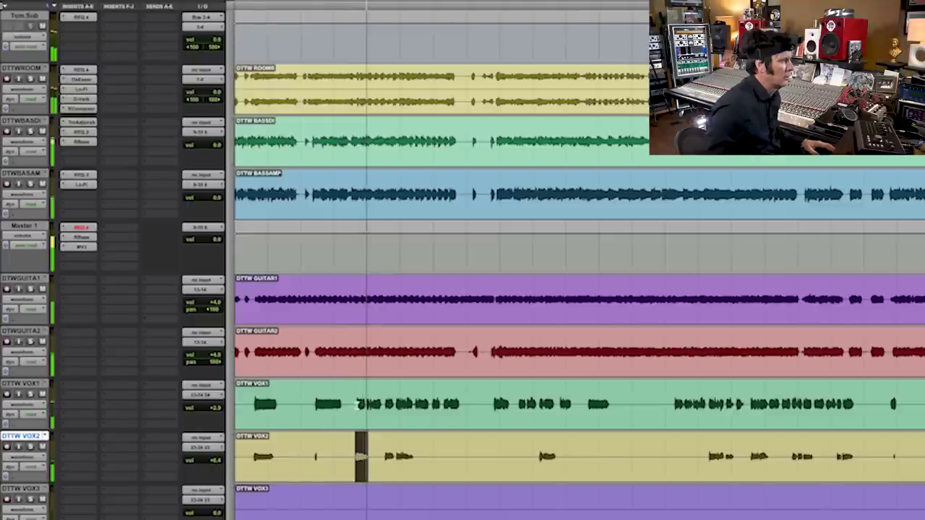
click(354, 405)
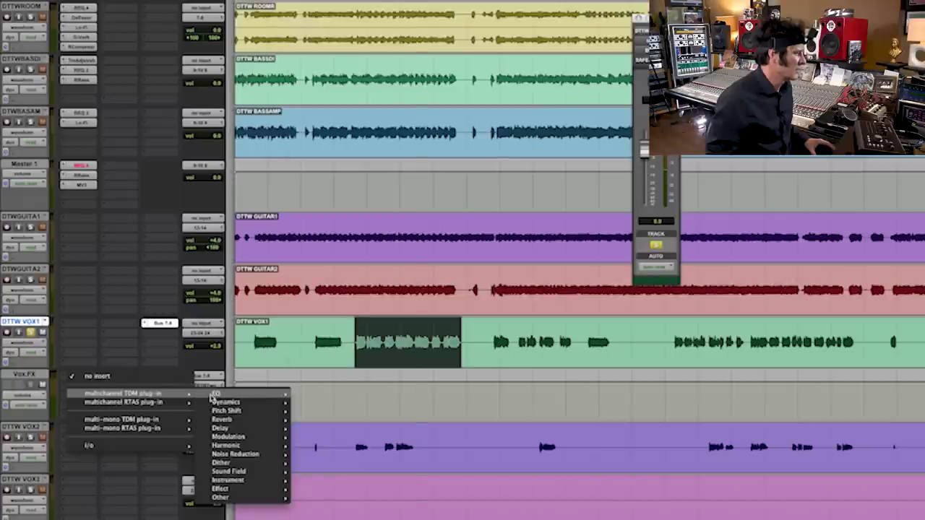
mouse_move(239, 427)
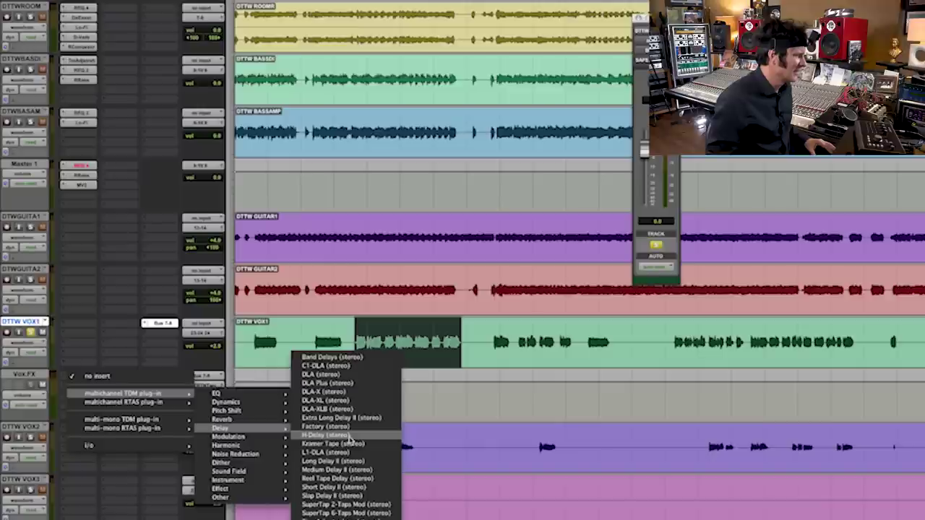
click(533, 159)
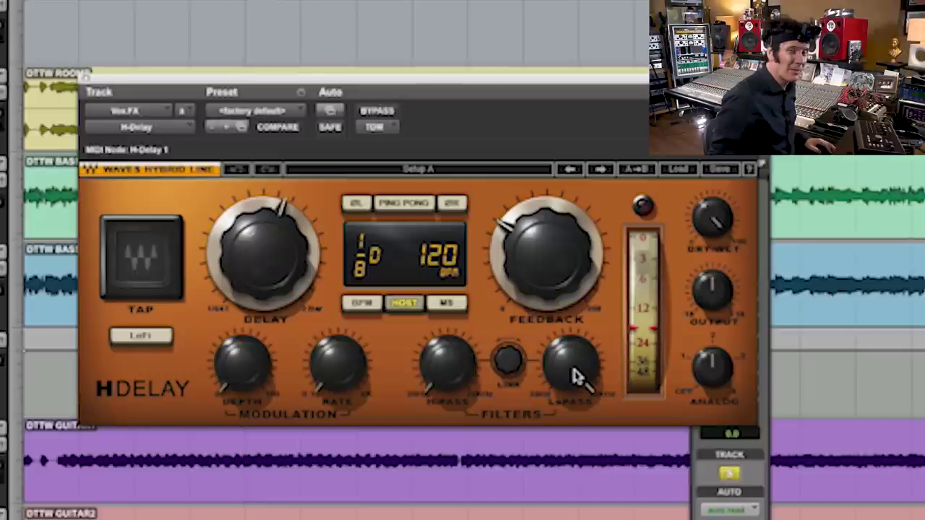
Step: Filter the vocal H-Delay by lowering its low-pass and raising its high-pass frequency
mouse_move(573, 369)
drag(573, 369, 573, 339)
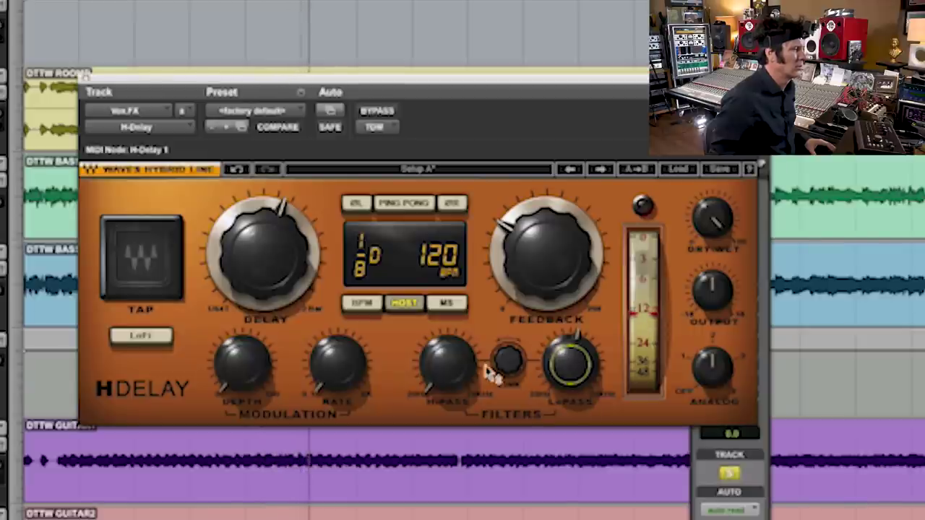
click(444, 377)
drag(444, 378, 418, 354)
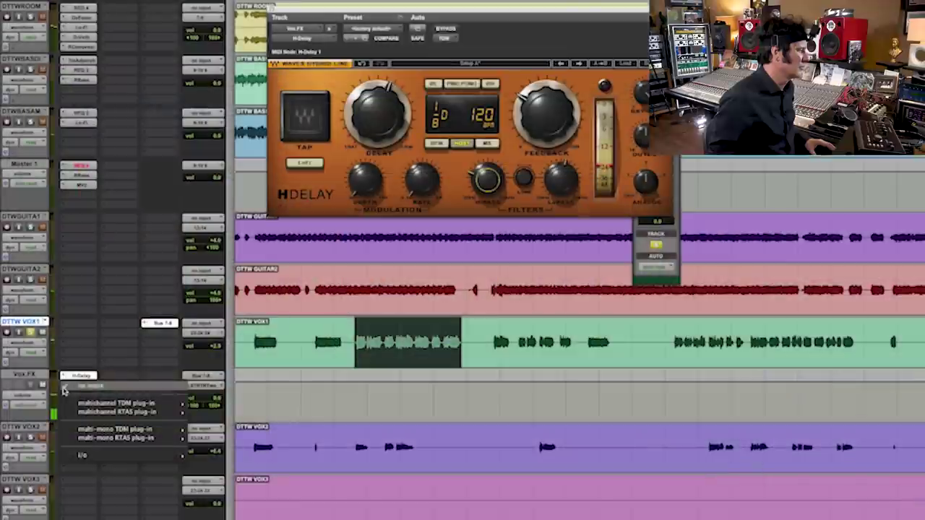
Step: Insert D-Verb after H-Delay on Vox.FX, set the hall size to Medium, and play the selected vocal passage
click(78, 376)
mouse_move(180, 403)
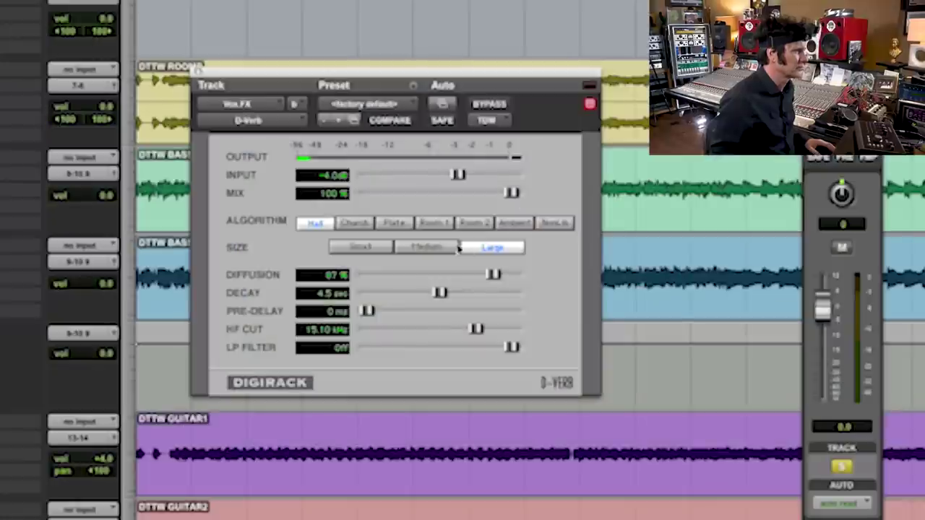
click(430, 247)
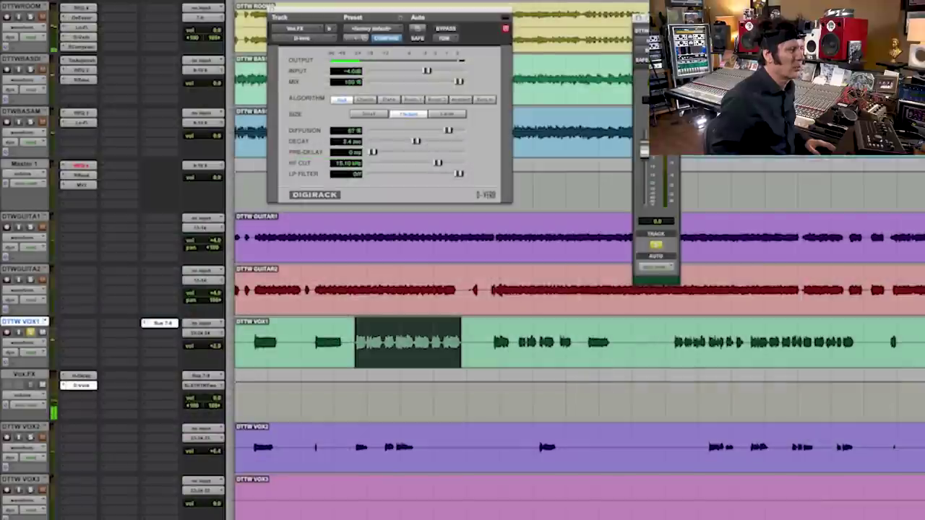
key(space)
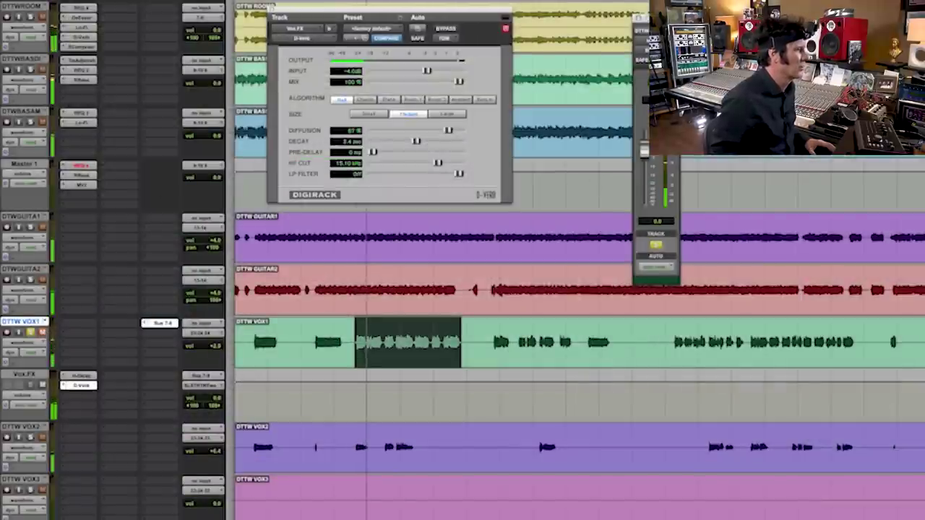
Step: Reduce the D-Verb wet/dry mix, and shift D-Verb and H-Delay down one insert slot on Vox.FX
drag(458, 81, 407, 81)
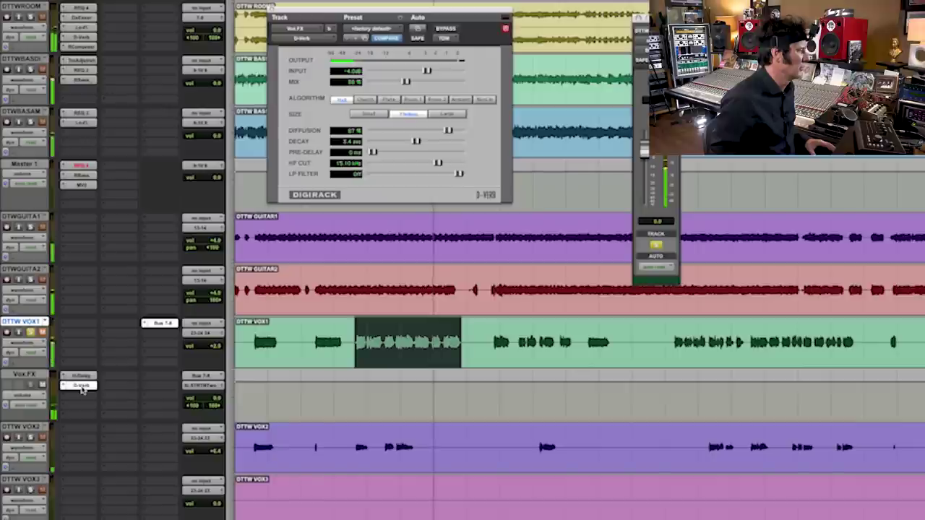
click(83, 387)
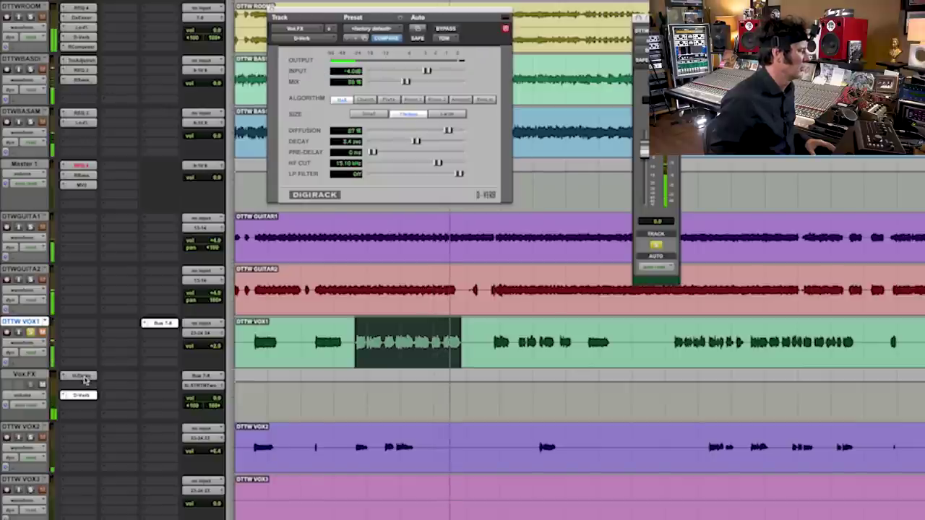
key(space)
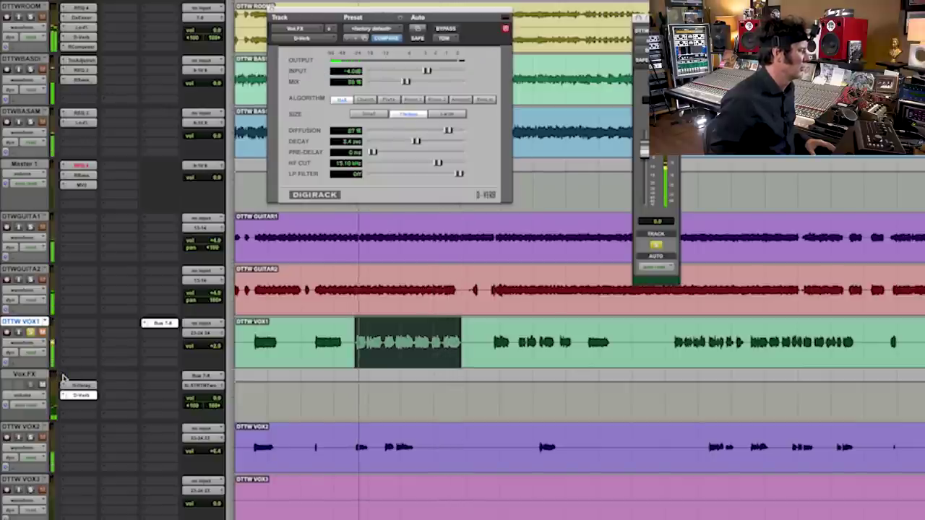
Step: Insert the stereo RCompressor in the free first slot on Vox.FX, ahead of H-Delay and D-Verb
click(62, 381)
mouse_move(166, 394)
mouse_move(220, 402)
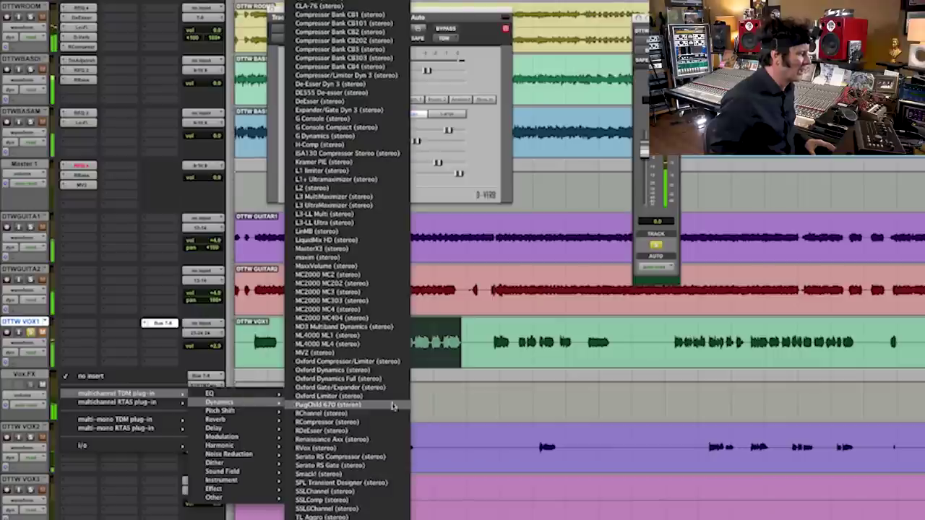
click(360, 422)
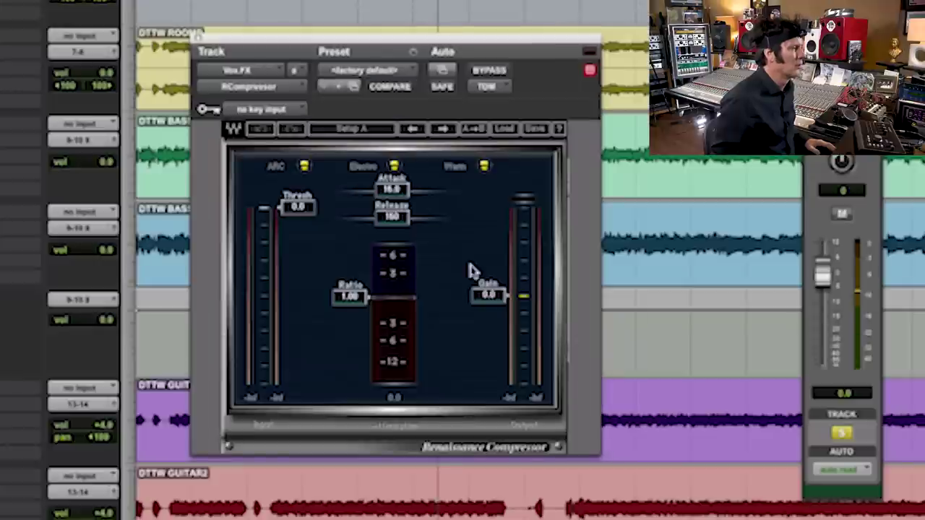
Step: Set the Vox.FX RCompressor to a threshold of -21.2, a ratio of 2.04 and a gain of about 10.4
drag(309, 212, 297, 267)
drag(351, 296, 351, 312)
drag(481, 310, 480, 275)
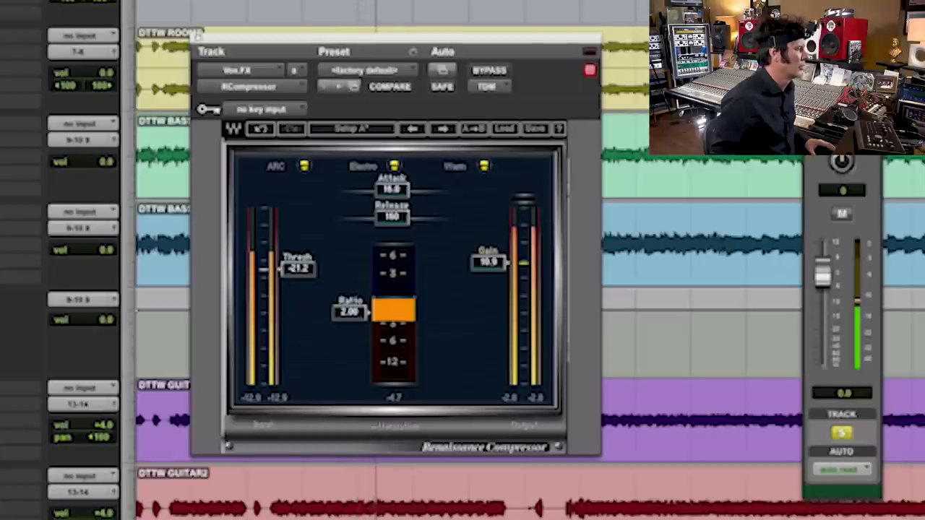
drag(367, 306, 354, 304)
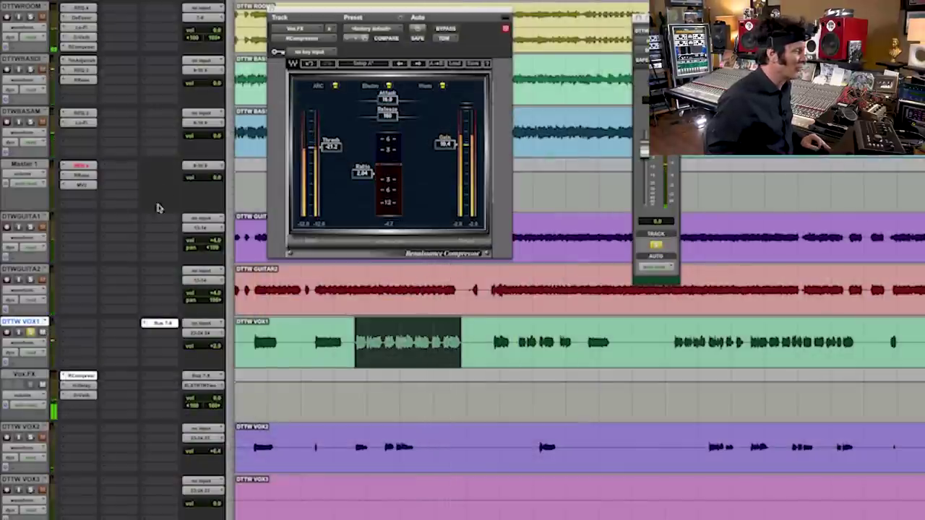
Step: Unsolo DTTW VOX1, copy its Bus 7-8 send to DTTW VOX2, play the mix from the verse, and close the compressor
click(31, 333)
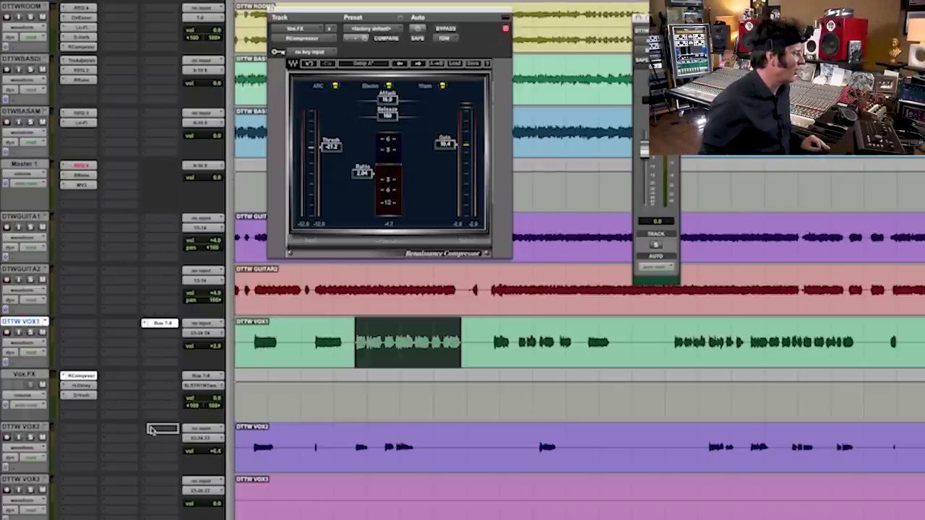
drag(176, 452, 164, 431)
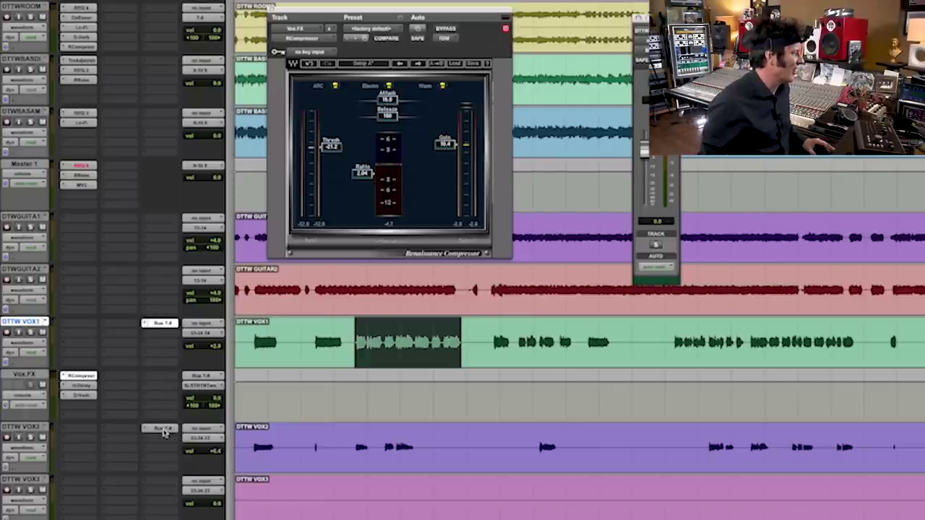
click(354, 444)
key(space)
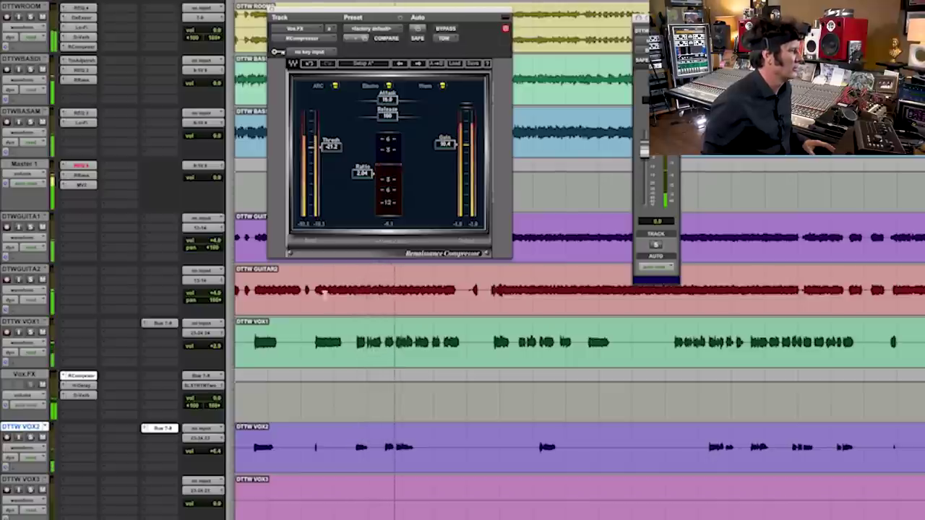
click(272, 9)
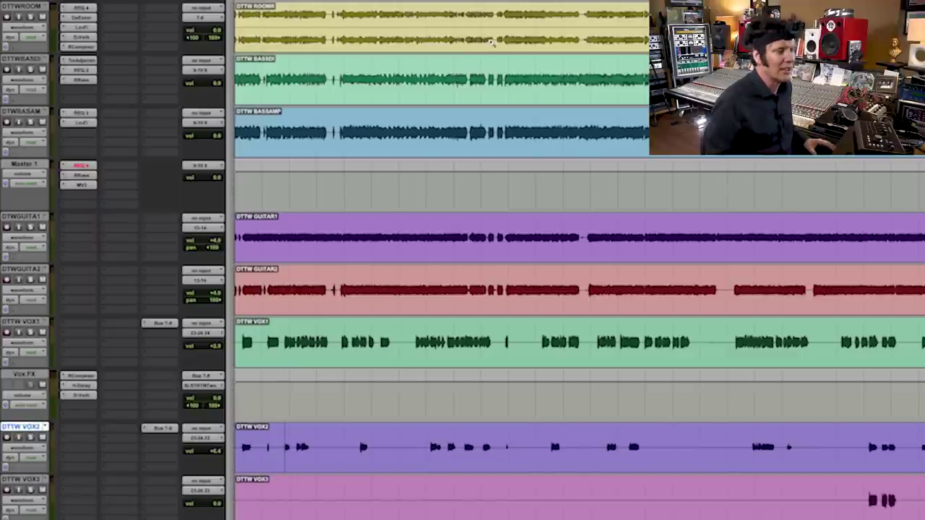
Step: Select the entire Dead To The World 12.24.22 Mix_01 clip on the DTT122422 track
scroll(463, 289, down, 3)
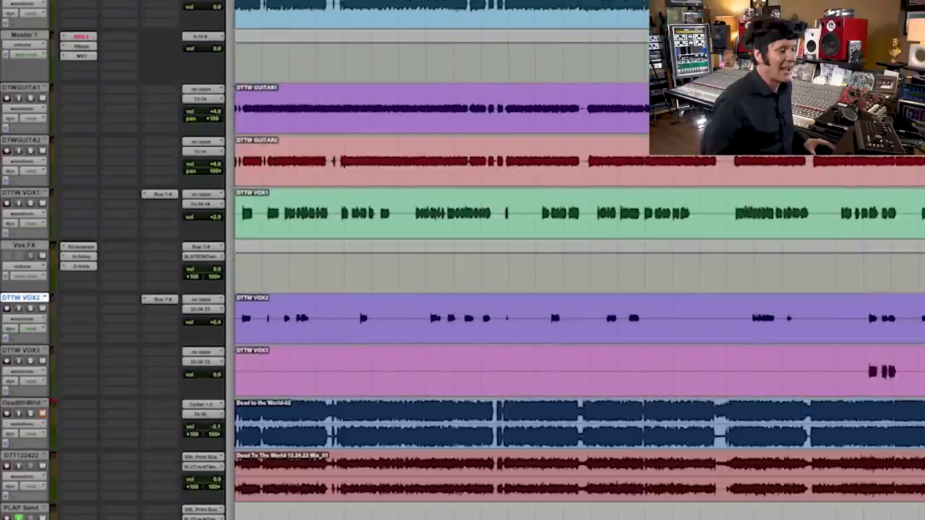
double_click(499, 481)
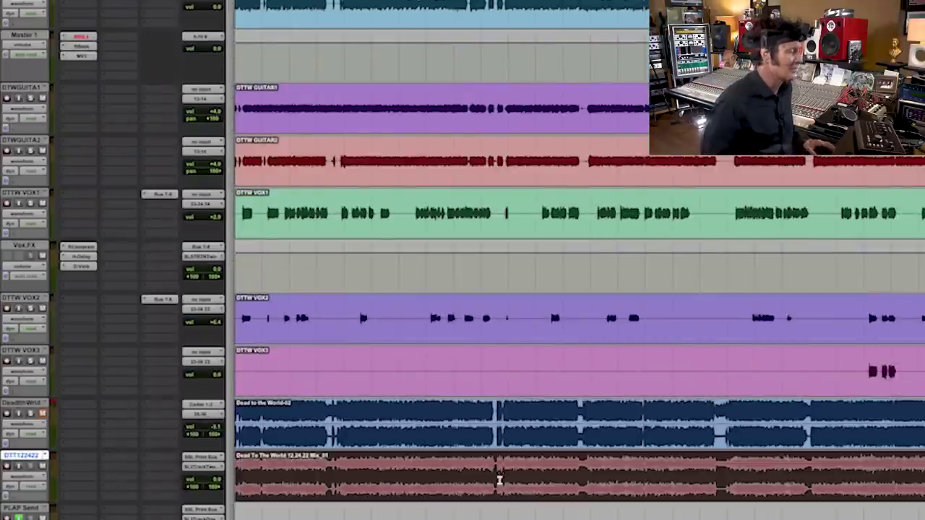